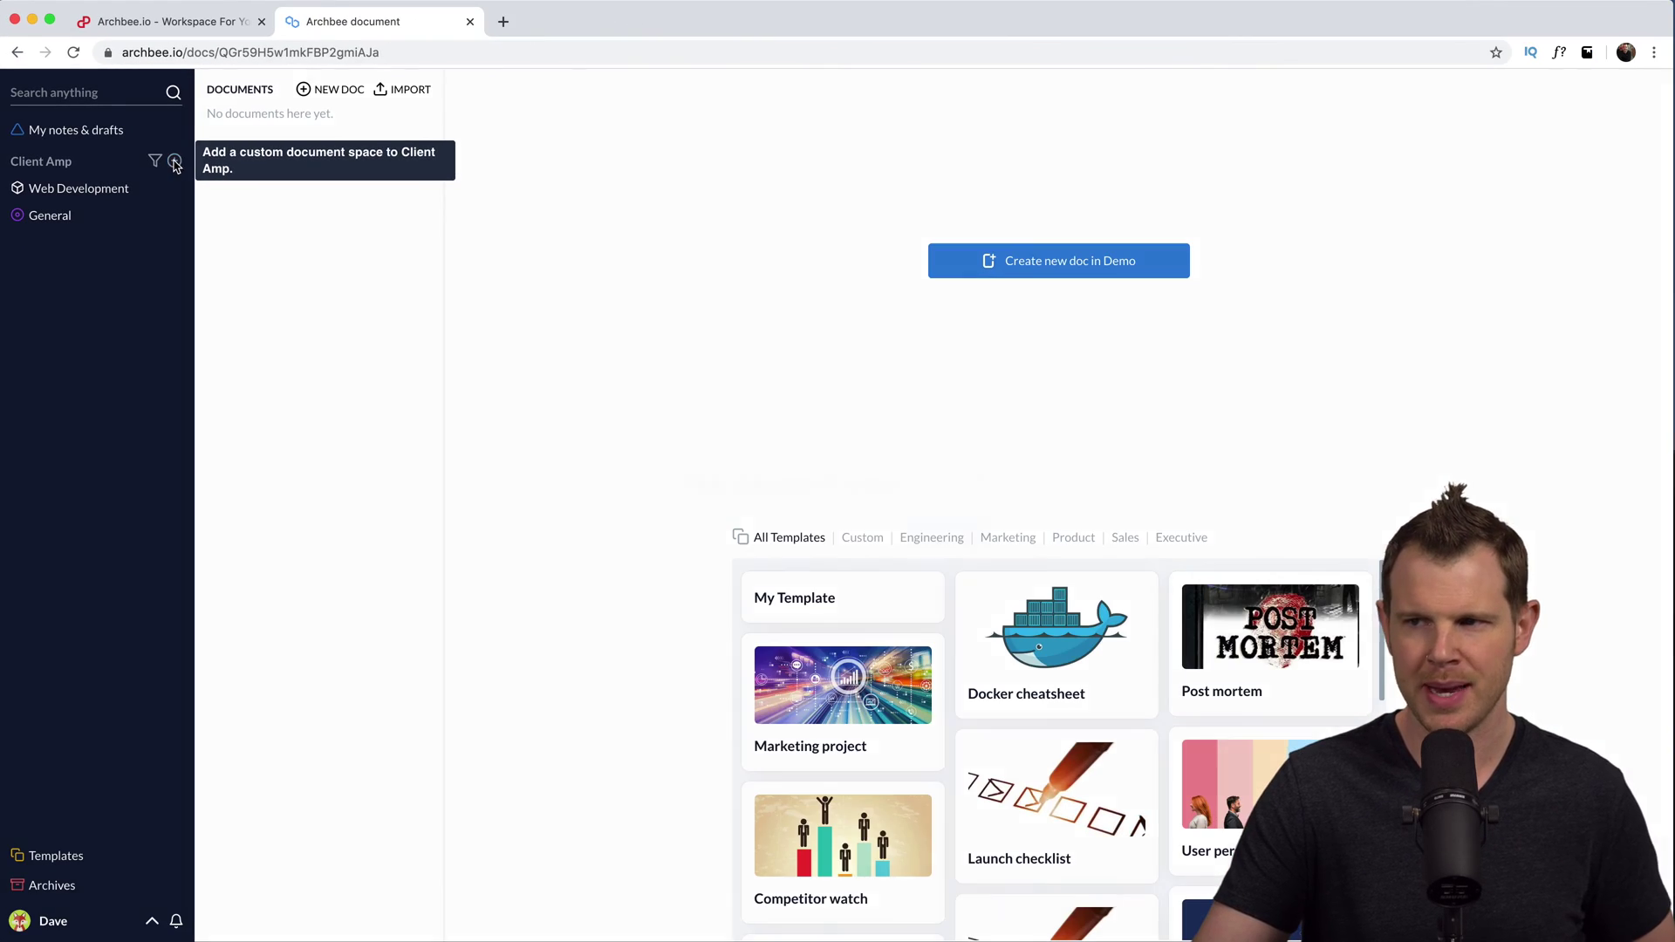
Add a custom document space named "Demo" to the Client Amp workspace
click(409, 375)
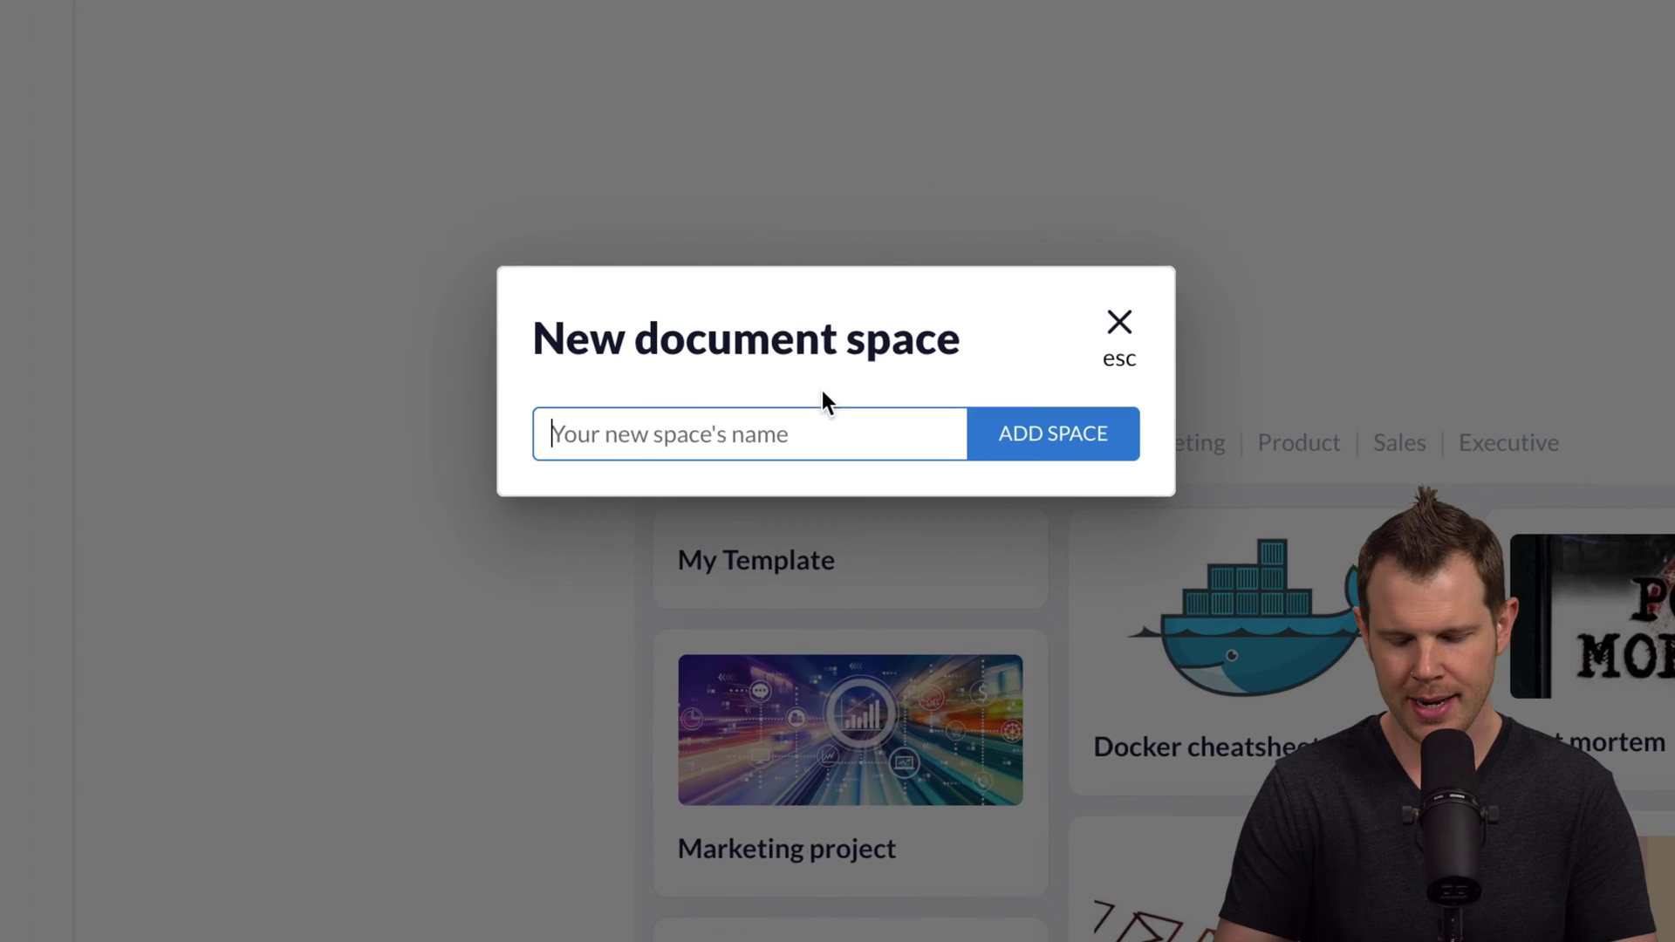
text(Demo)
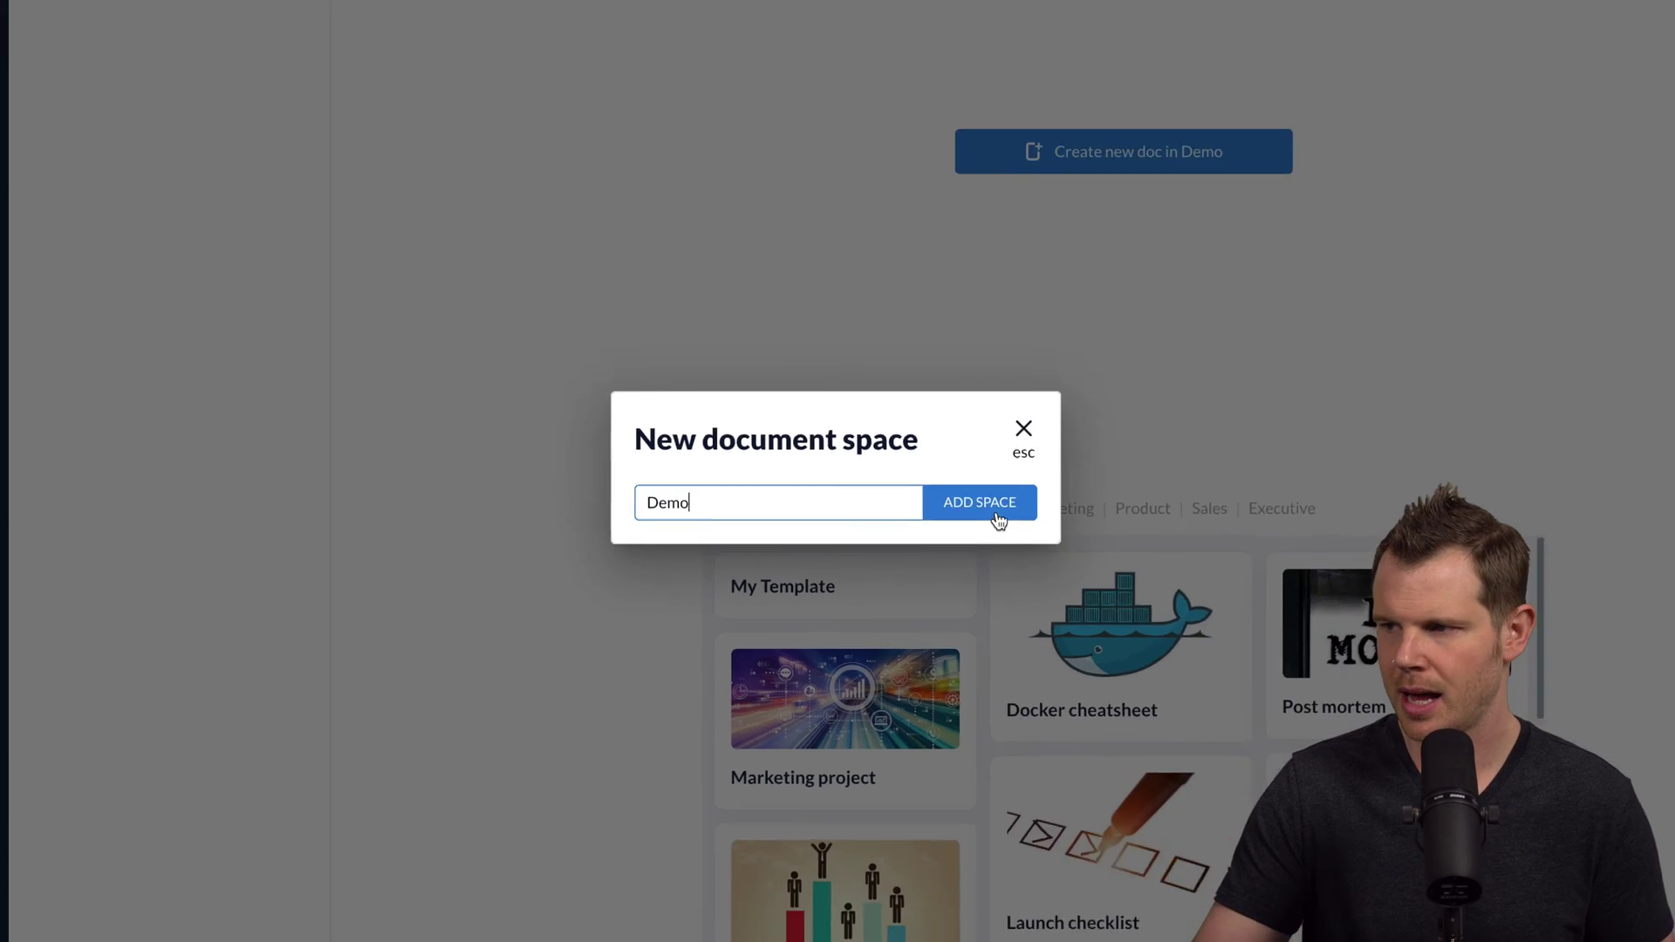
click(1082, 441)
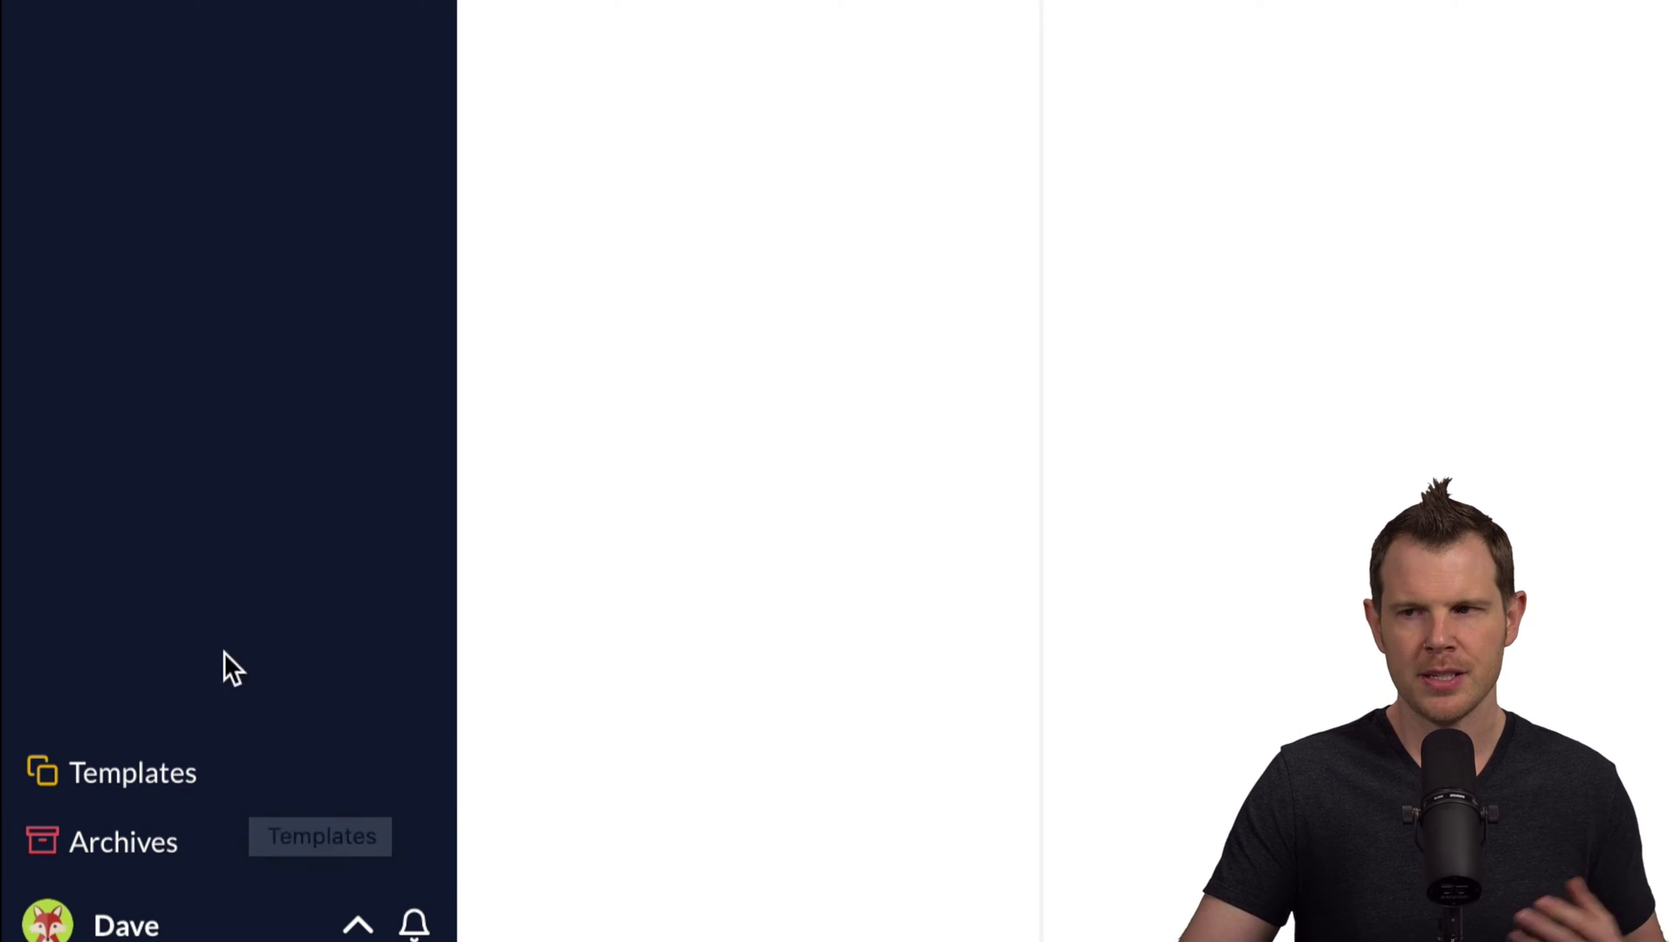
Preview the Project Retrospective template from the Templates space and create a document from it
click(160, 788)
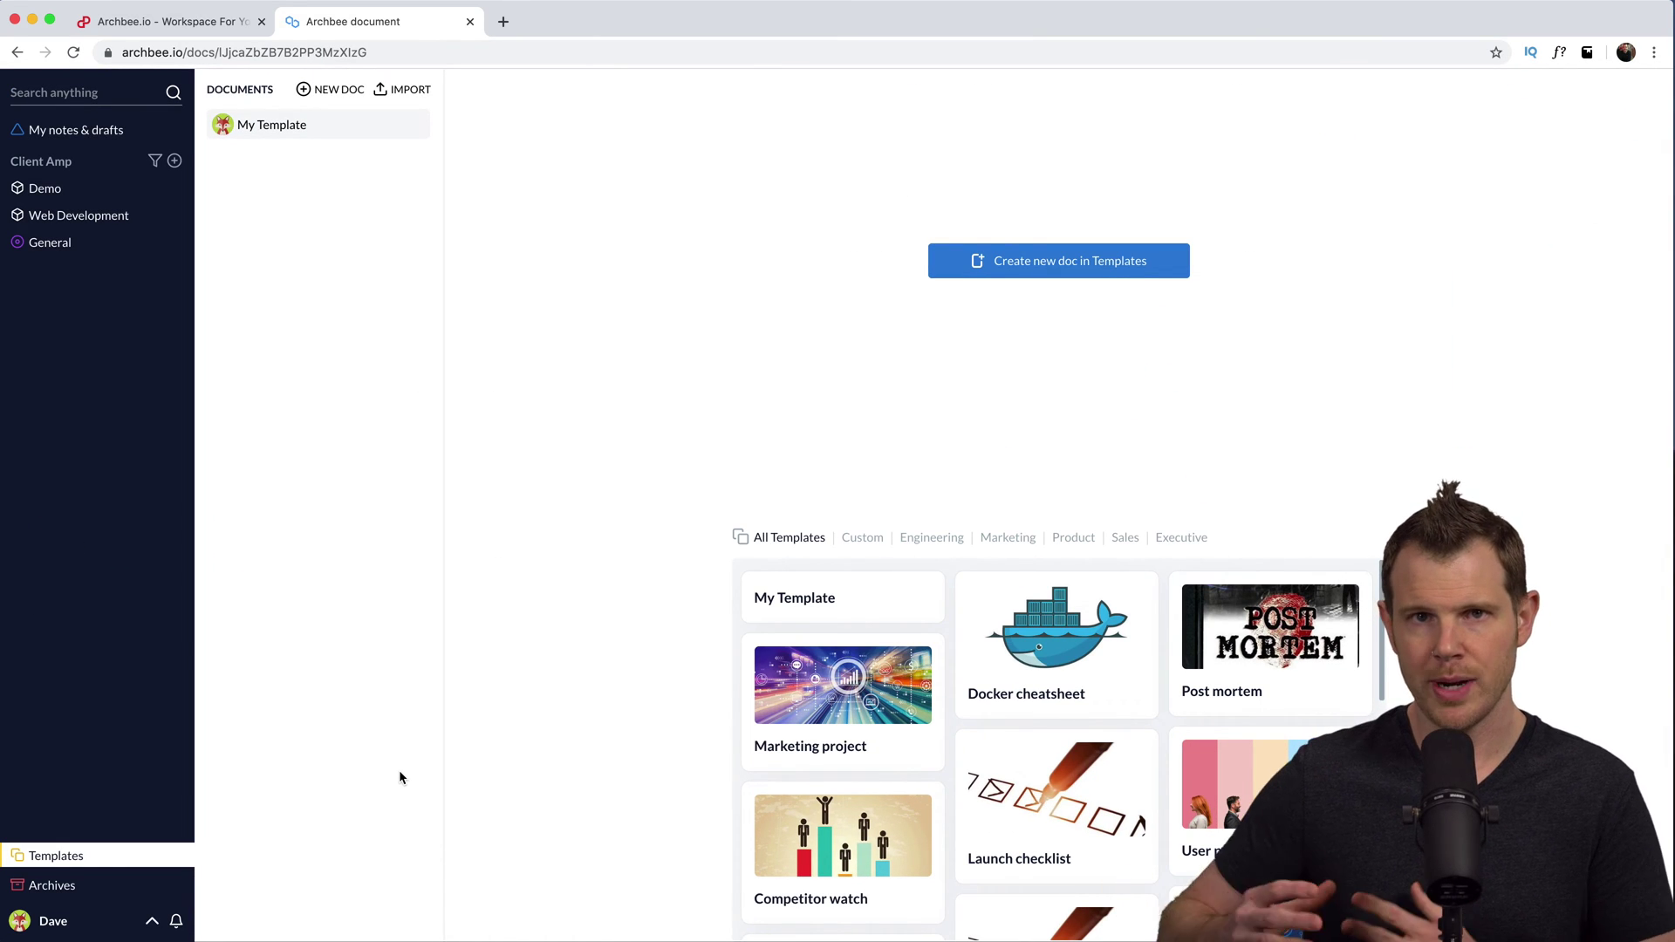
scroll(1073, 691, down, 3)
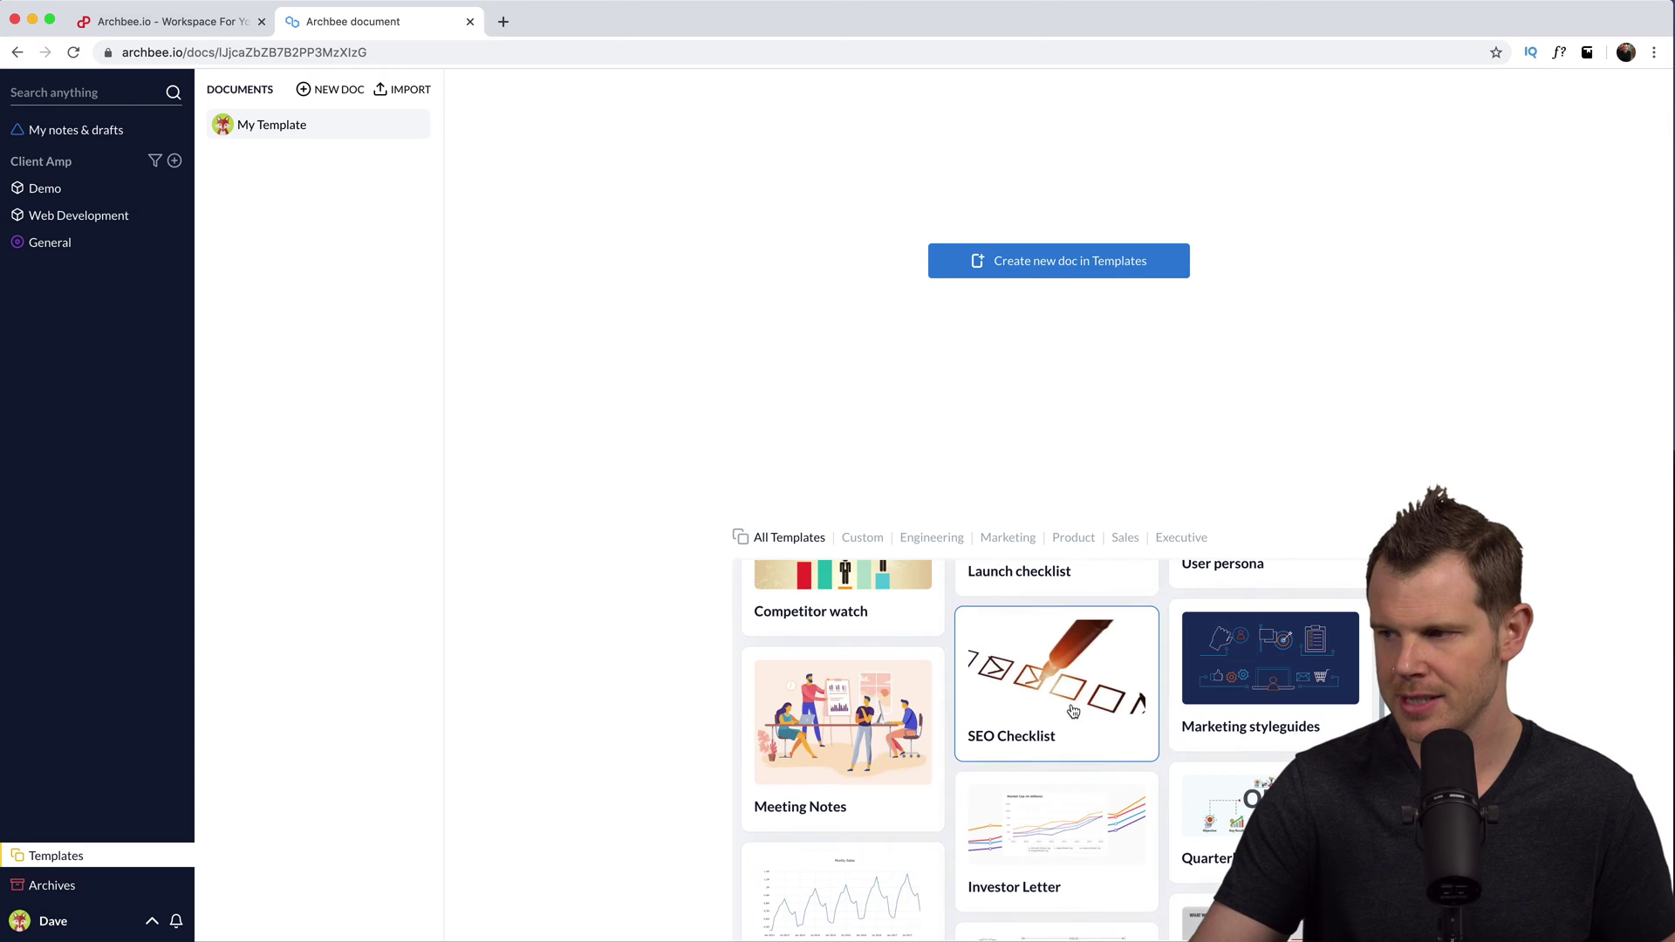
scroll(1077, 767, down, 2)
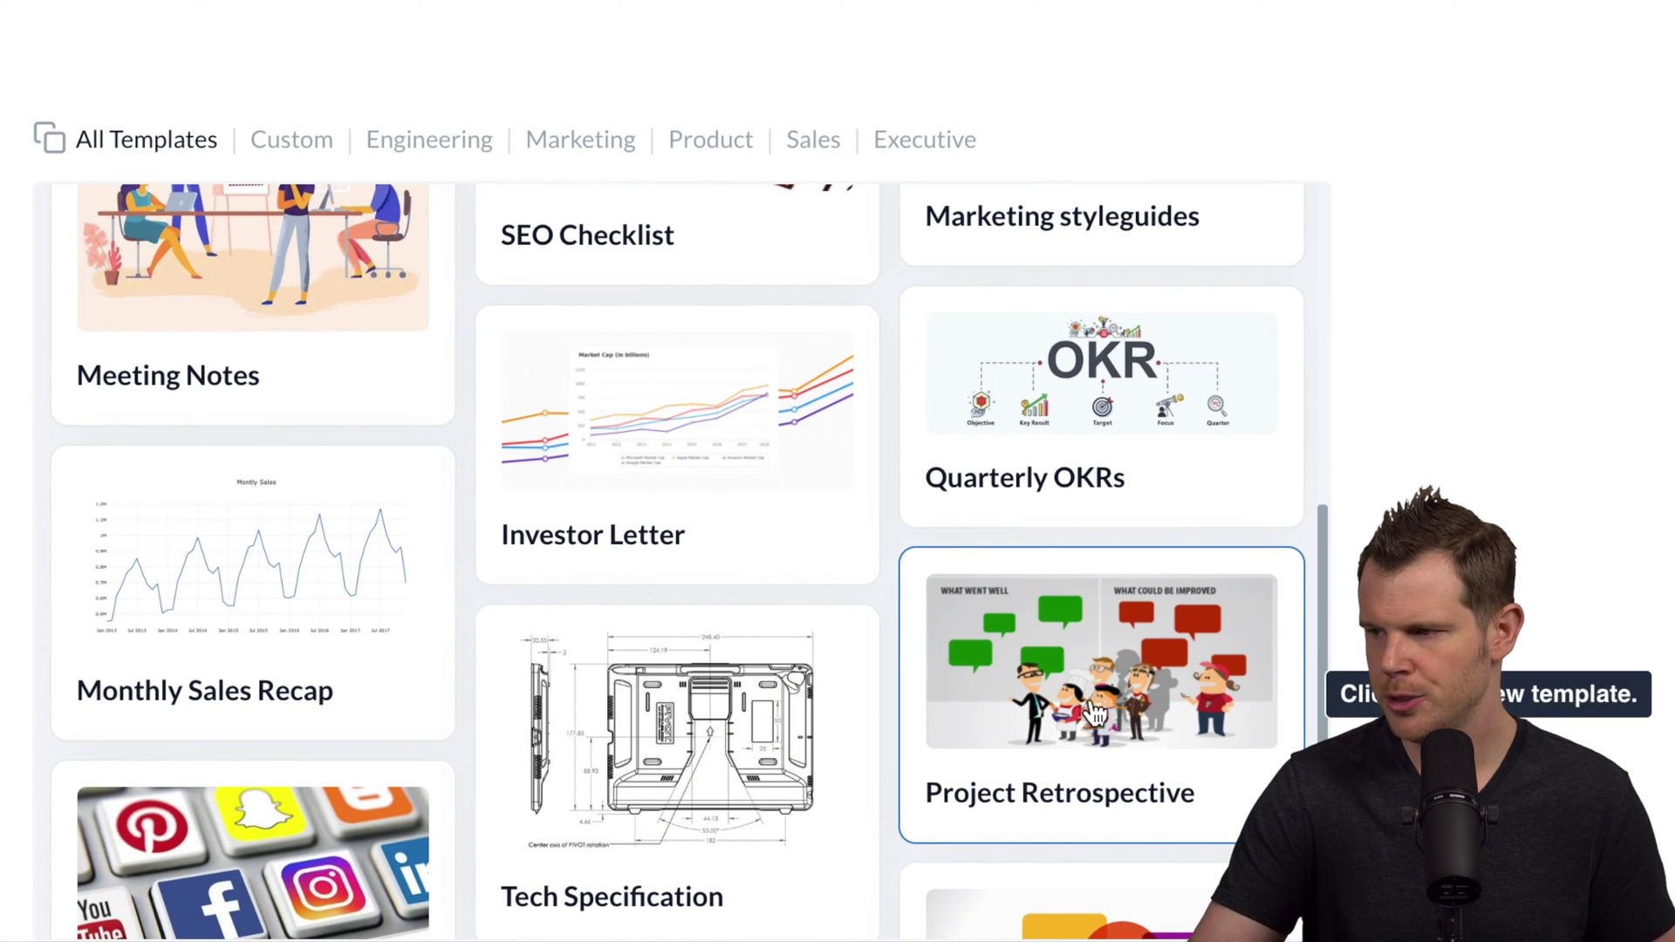
click(1162, 668)
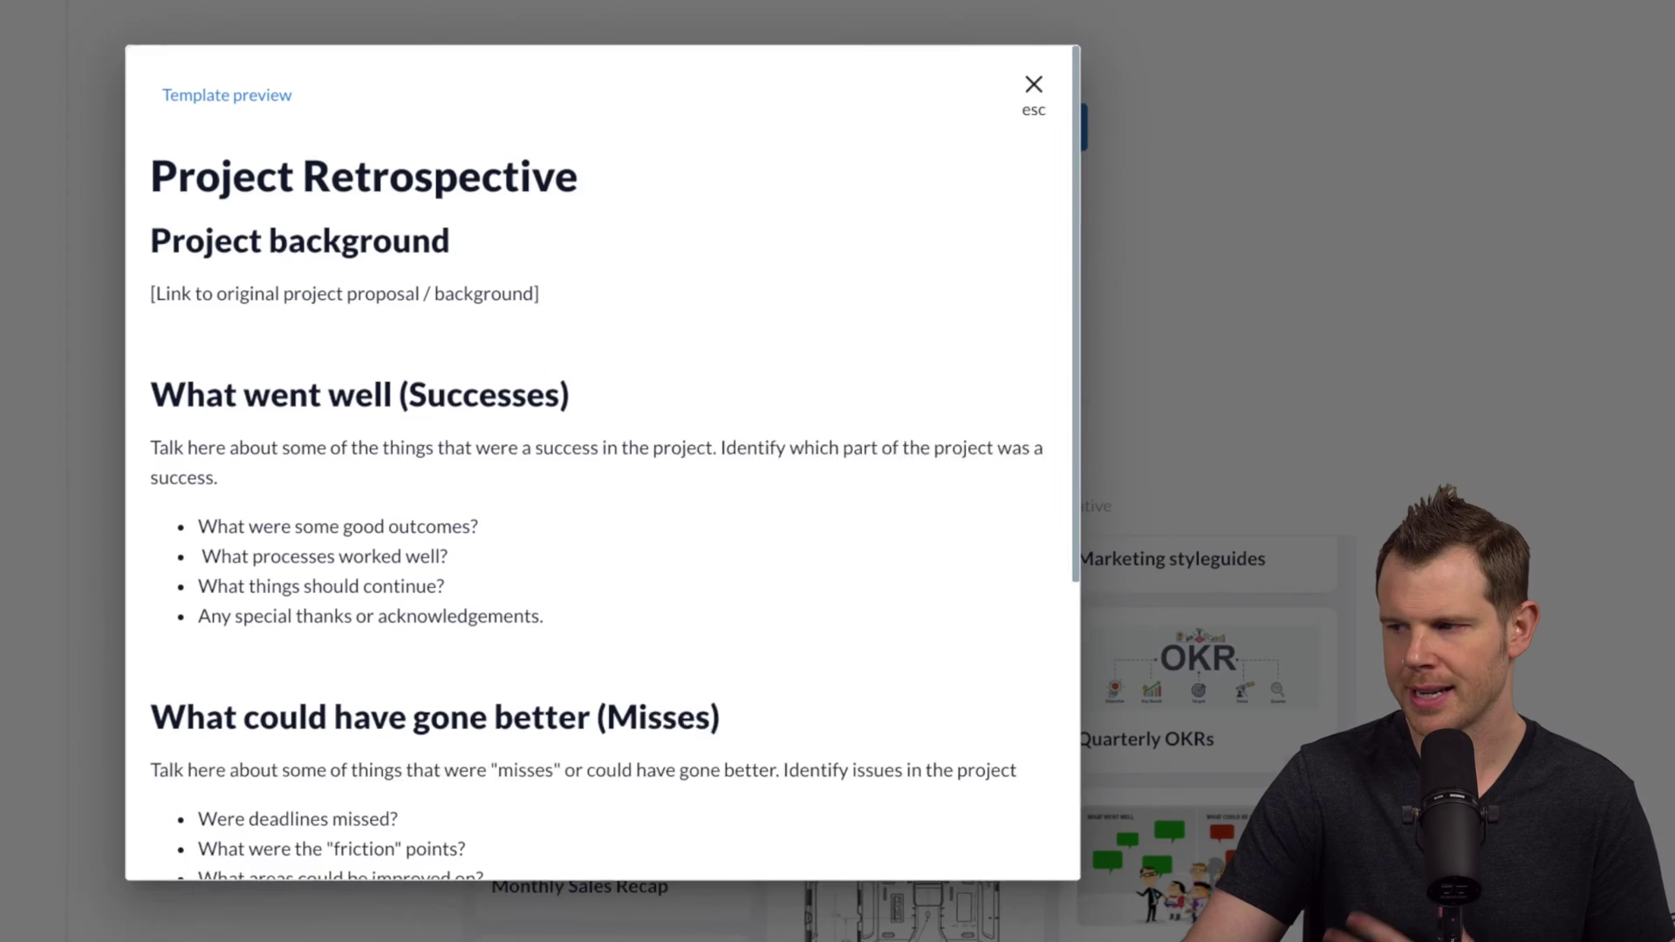
scroll(515, 471, down, 3)
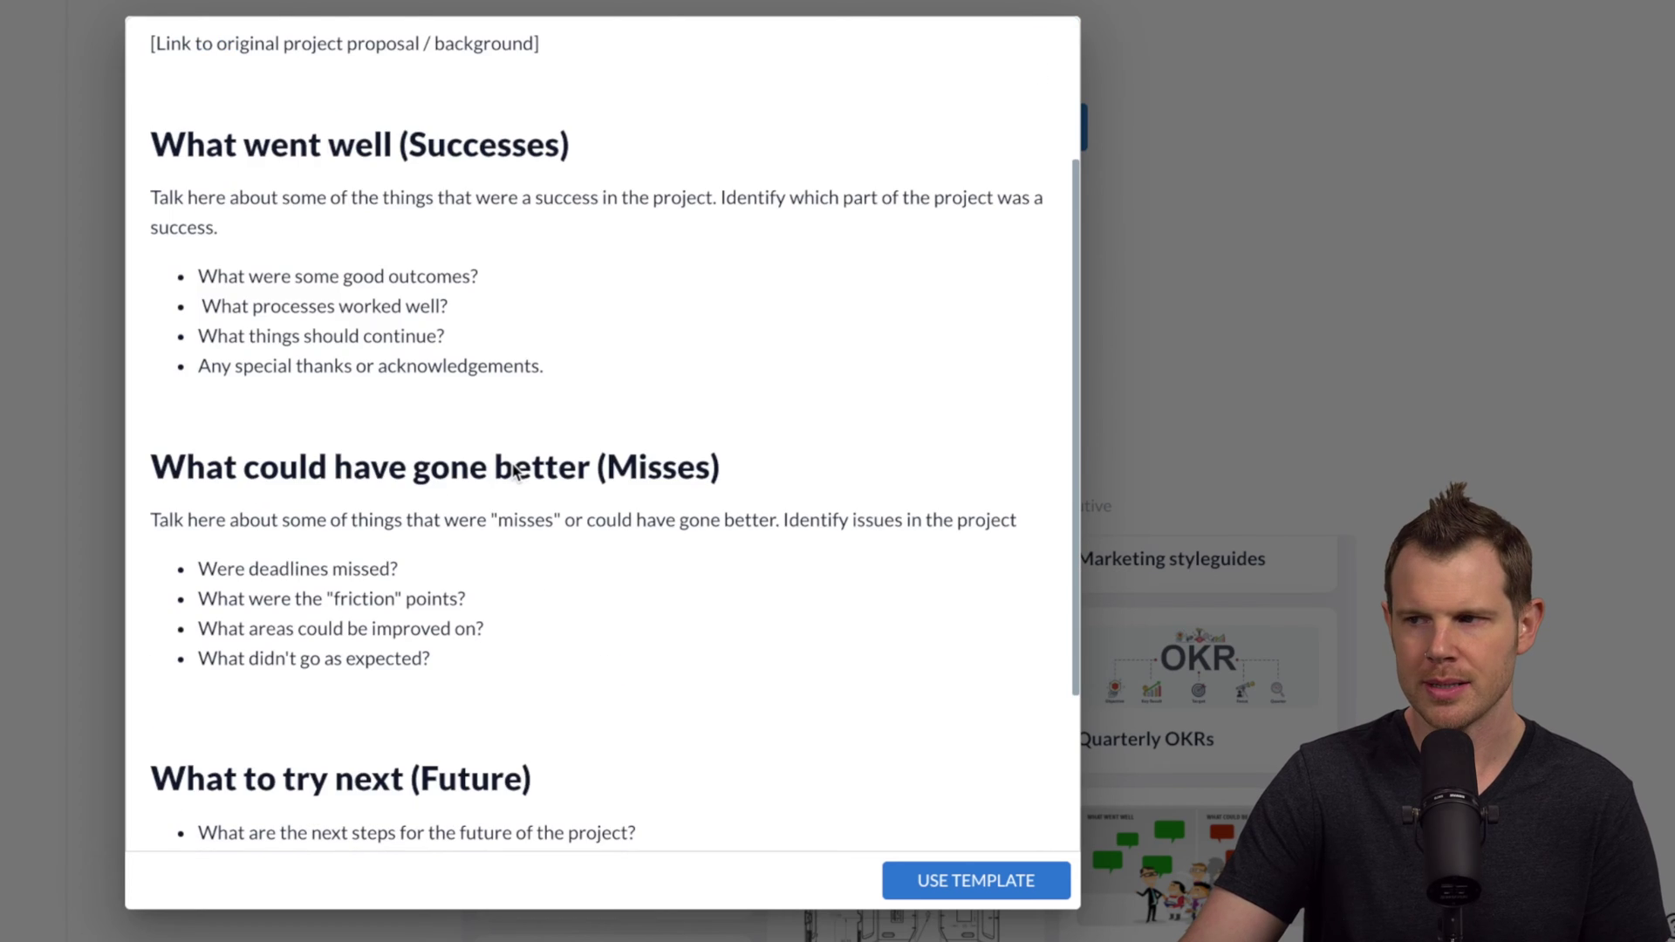
scroll(523, 471, down, 3)
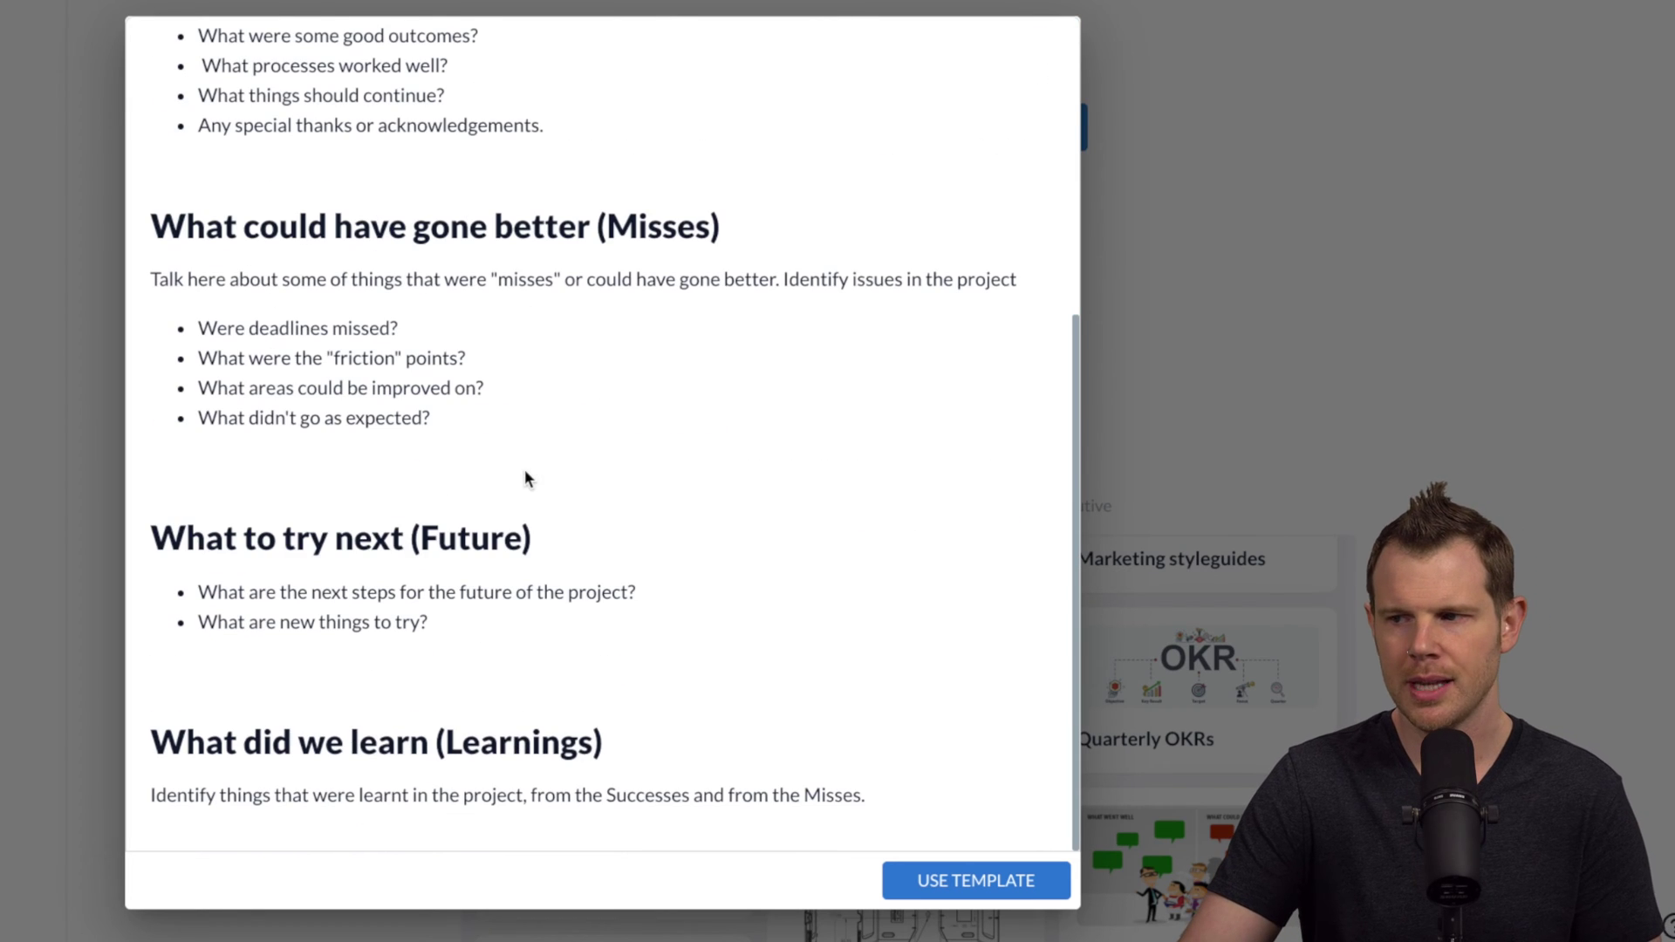
scroll(525, 470, up, 5)
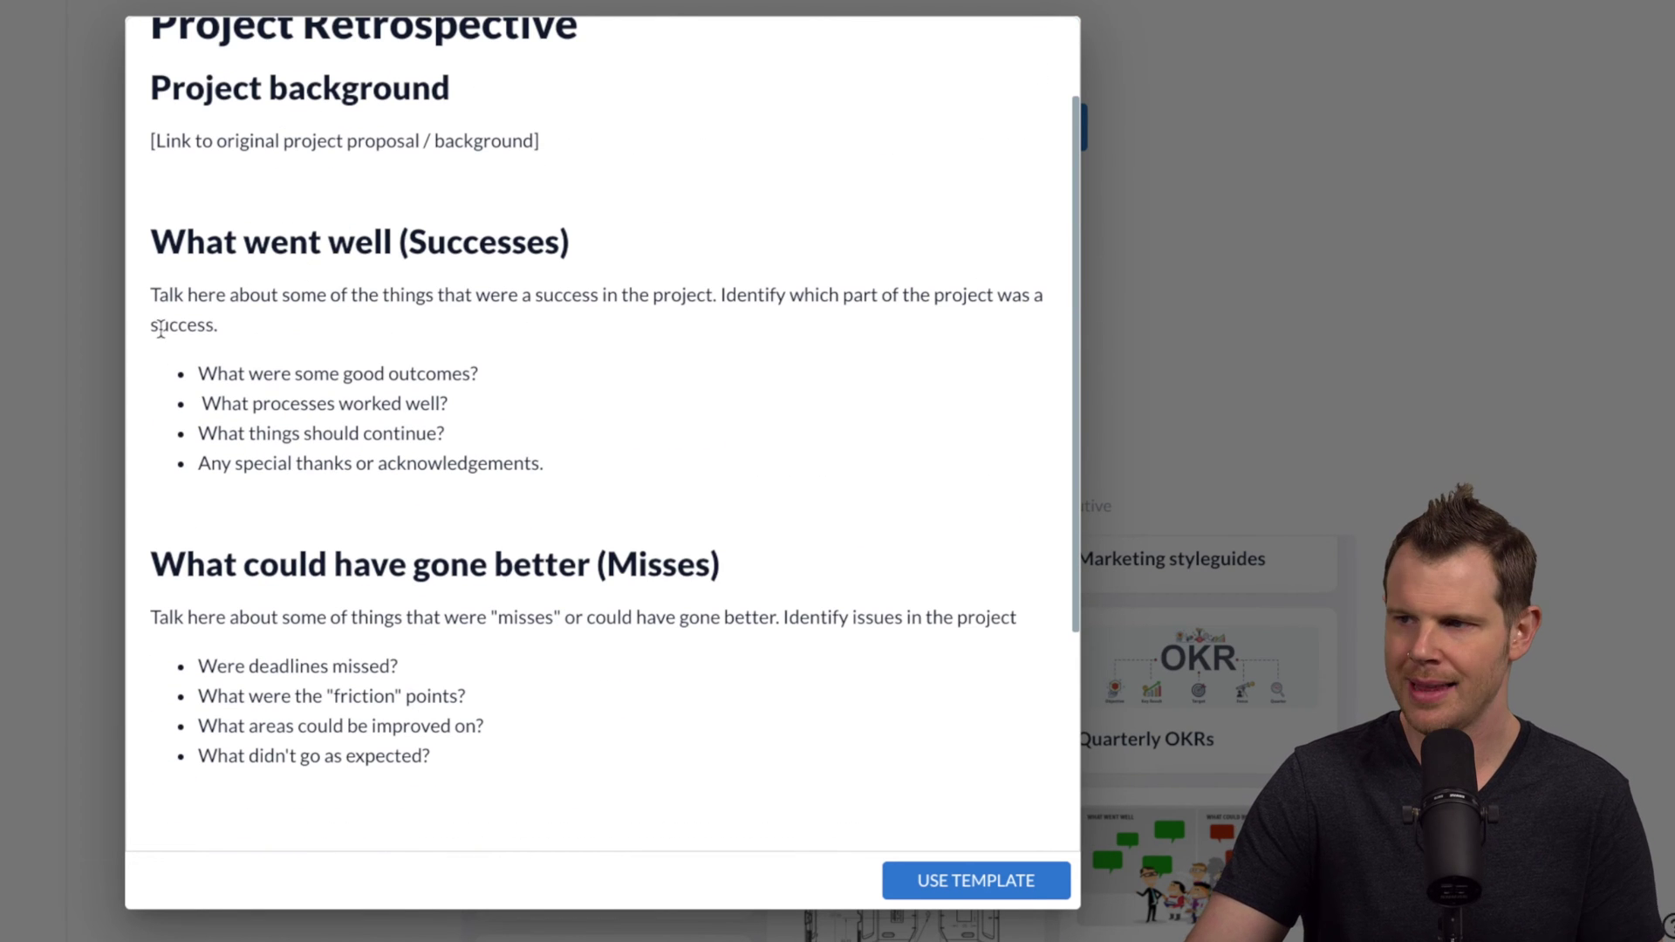
scroll(215, 392, down, 4)
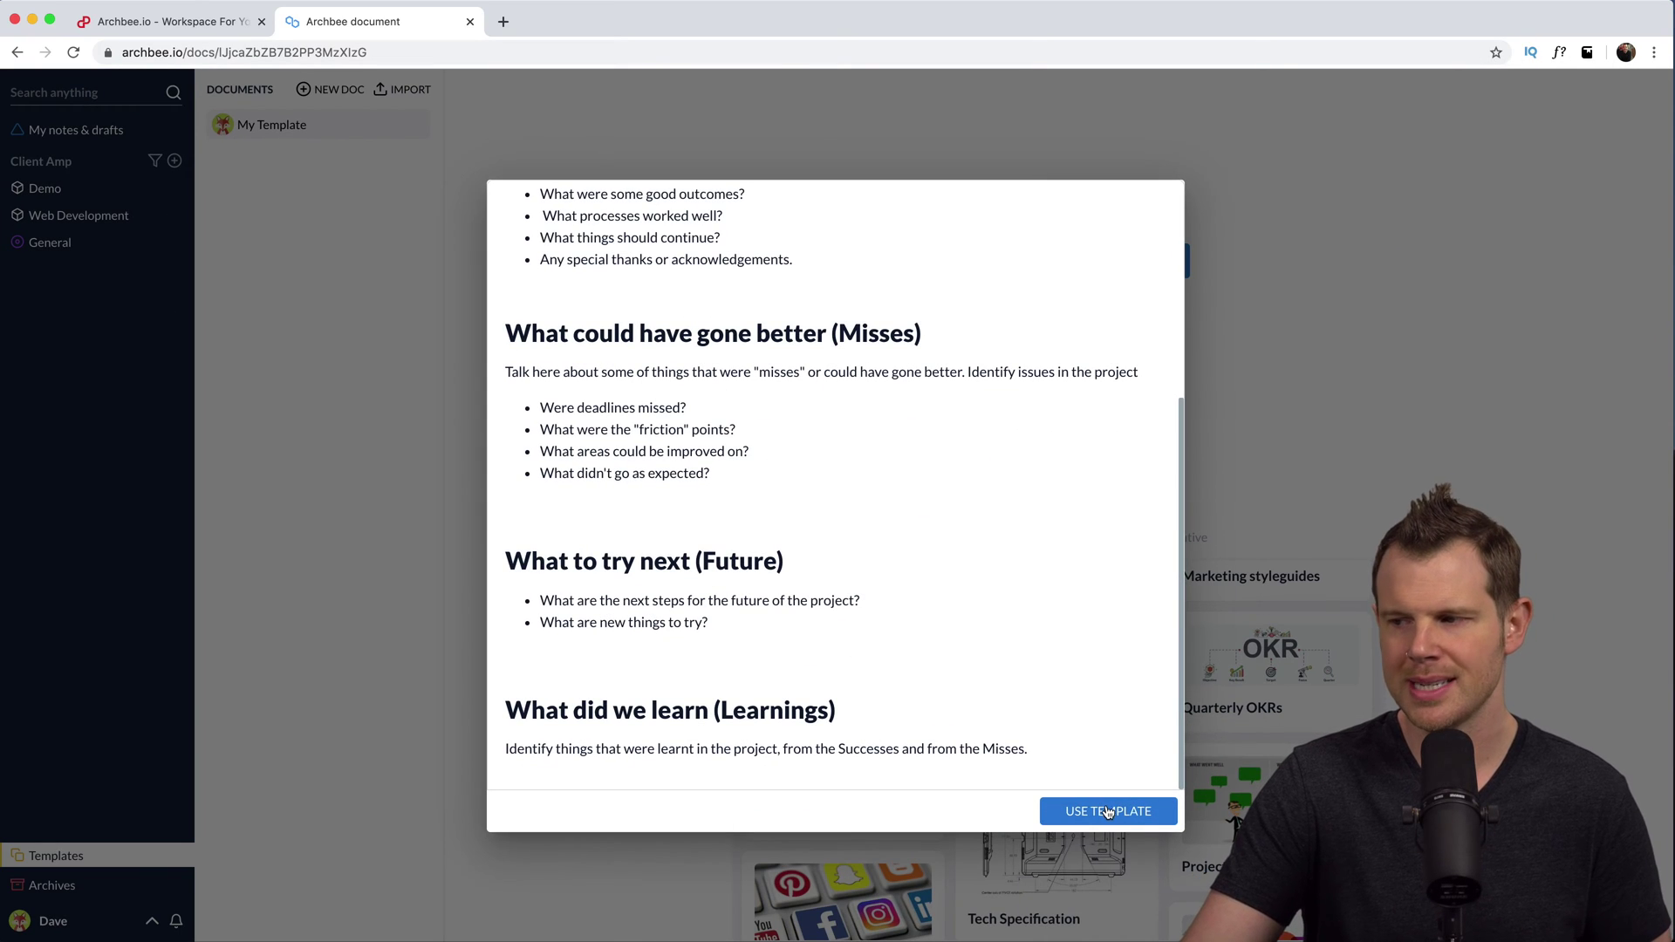
click(1108, 812)
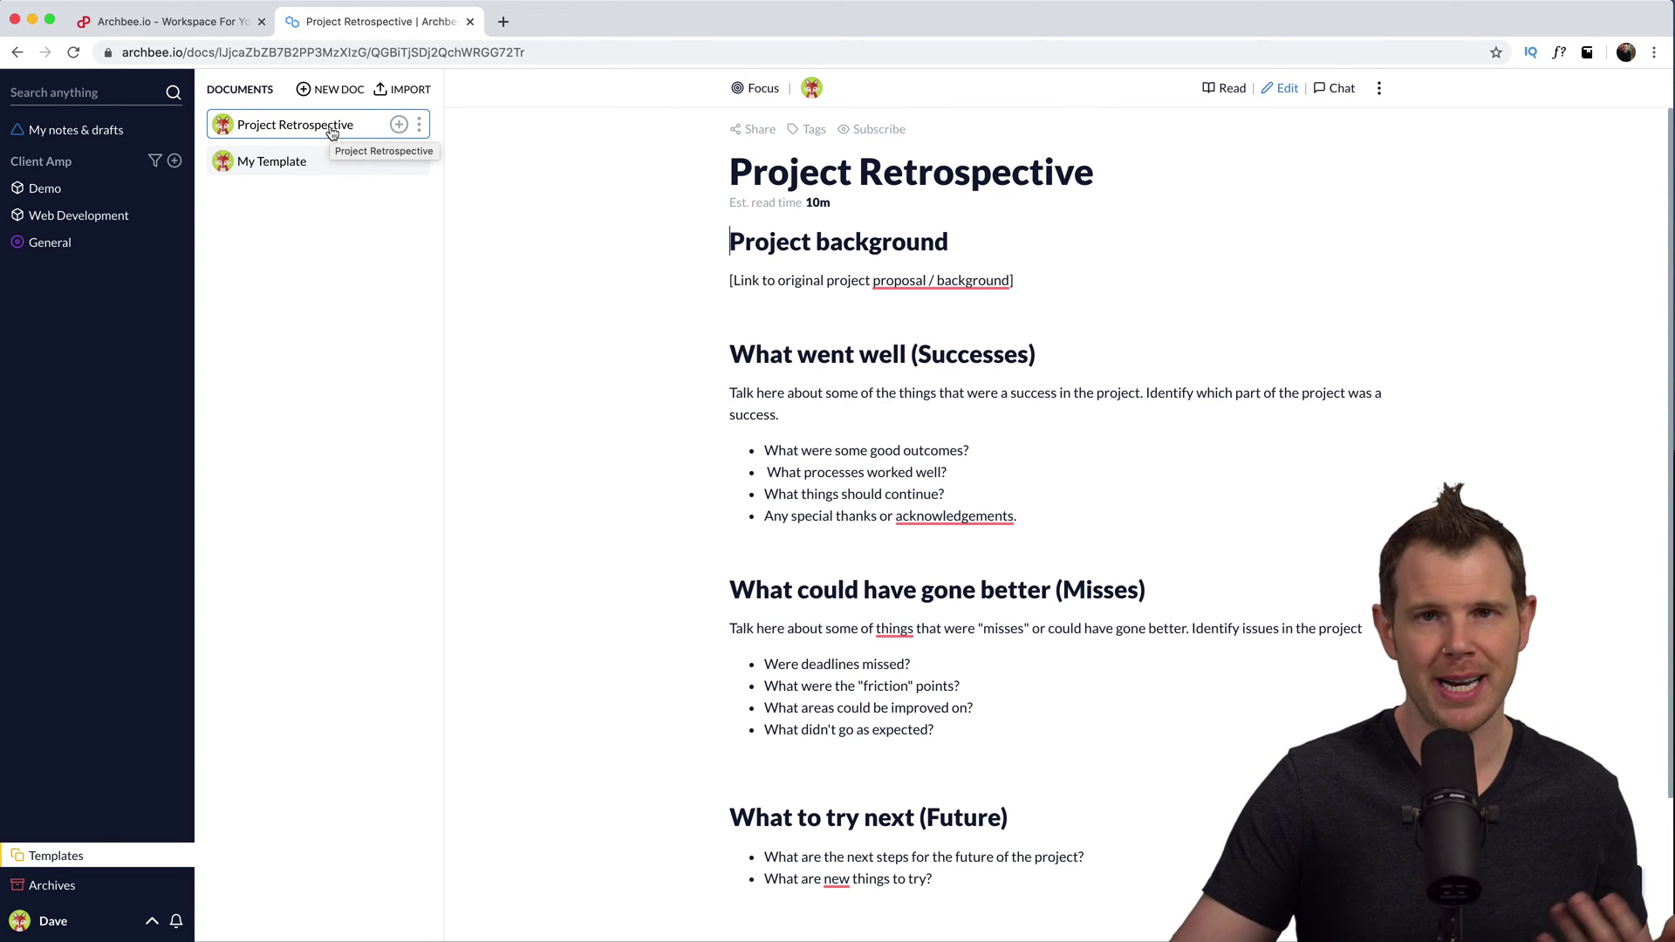
Move the Project Retrospective document from Templates to the Demo space
click(420, 124)
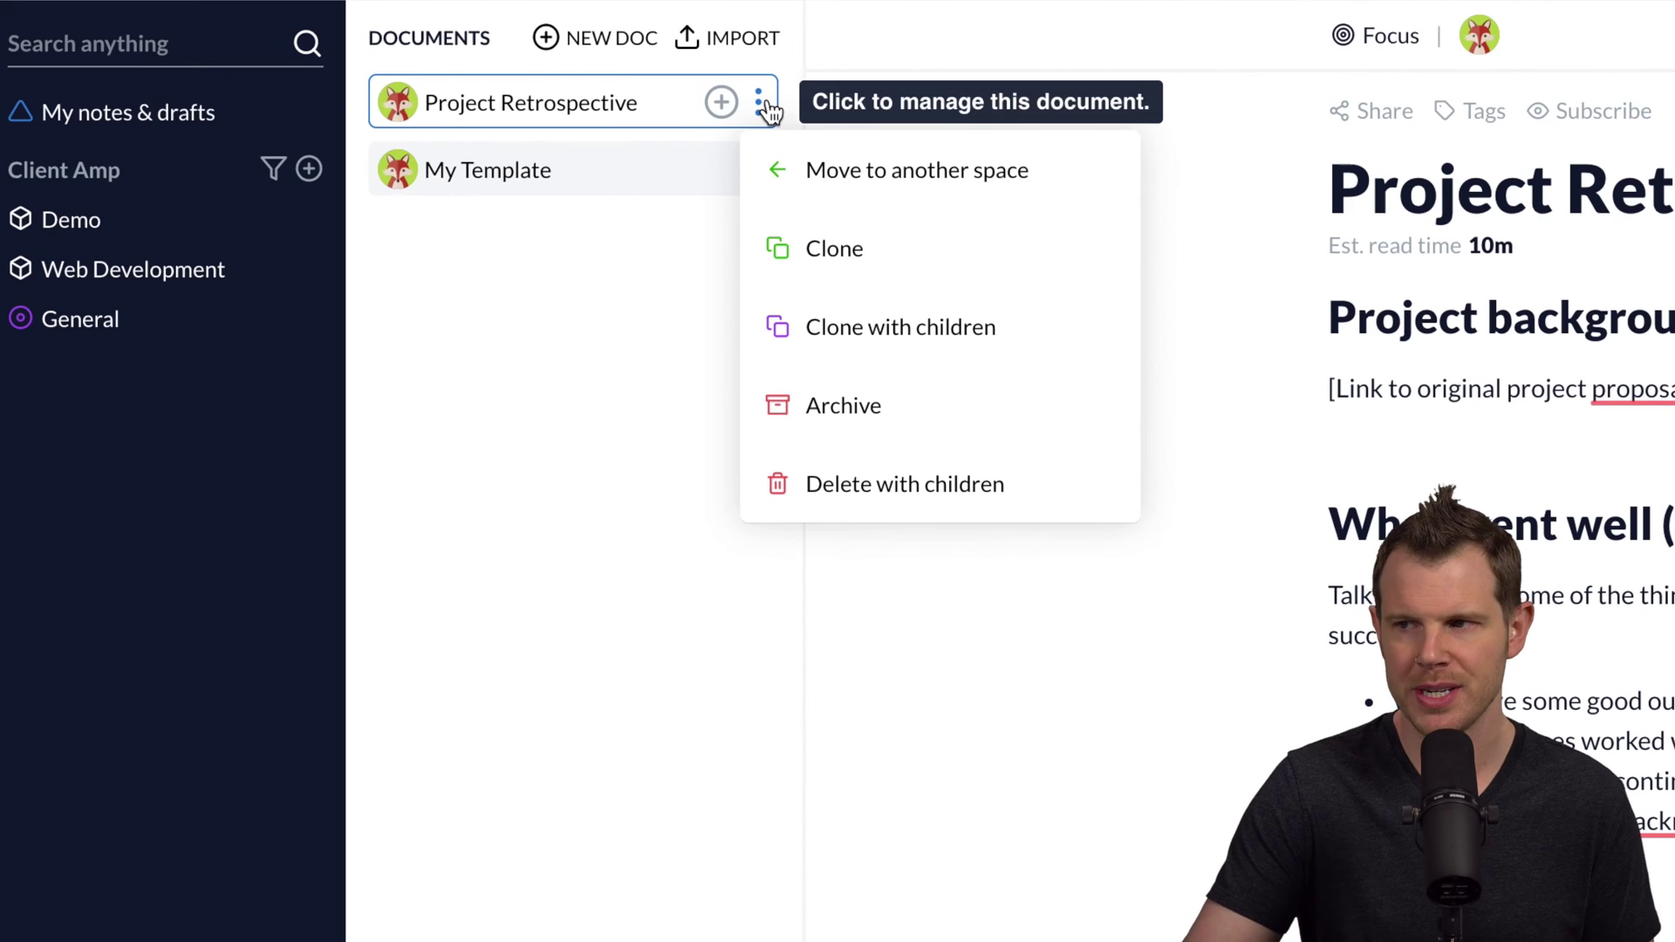
click(840, 171)
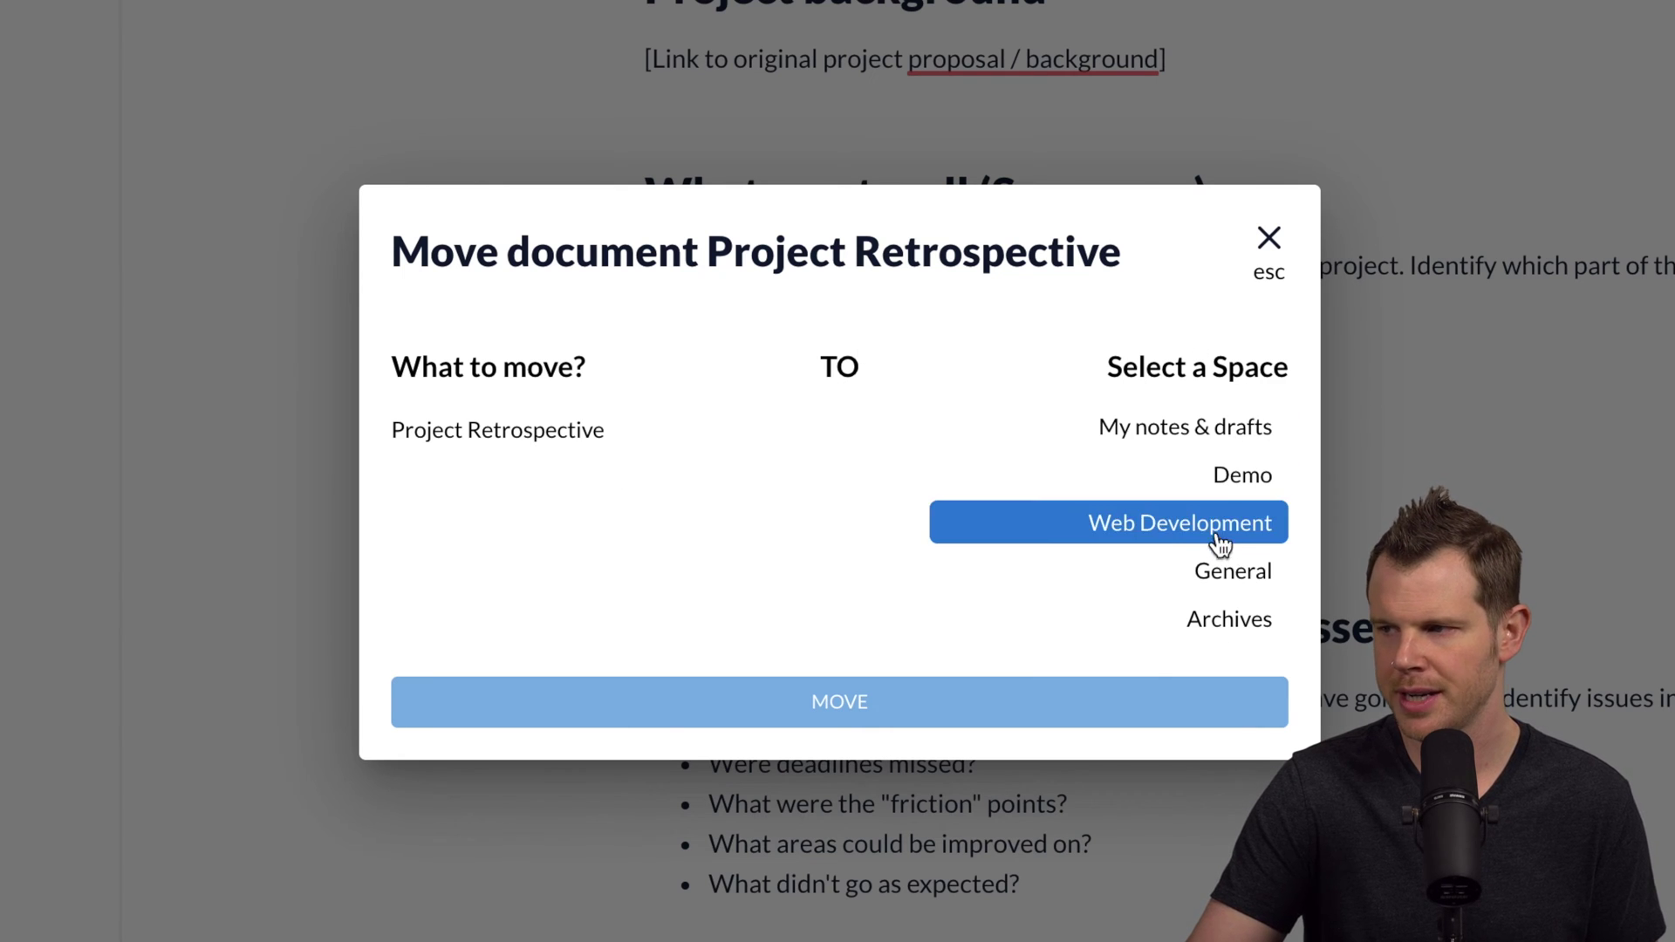
click(1245, 477)
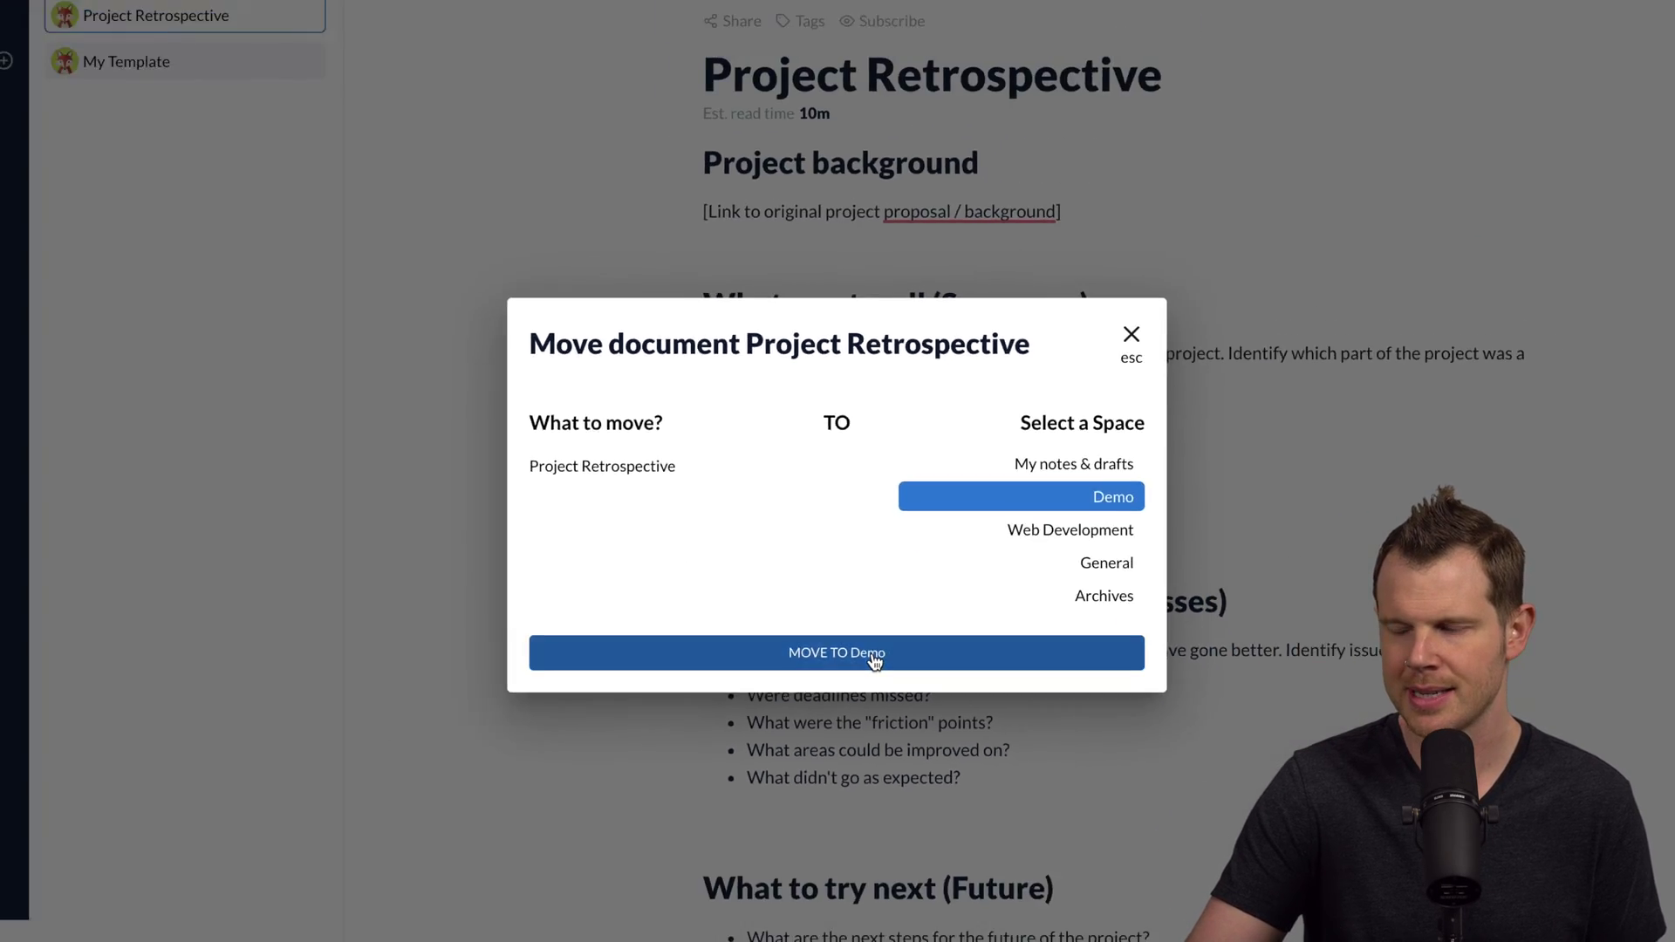
click(874, 661)
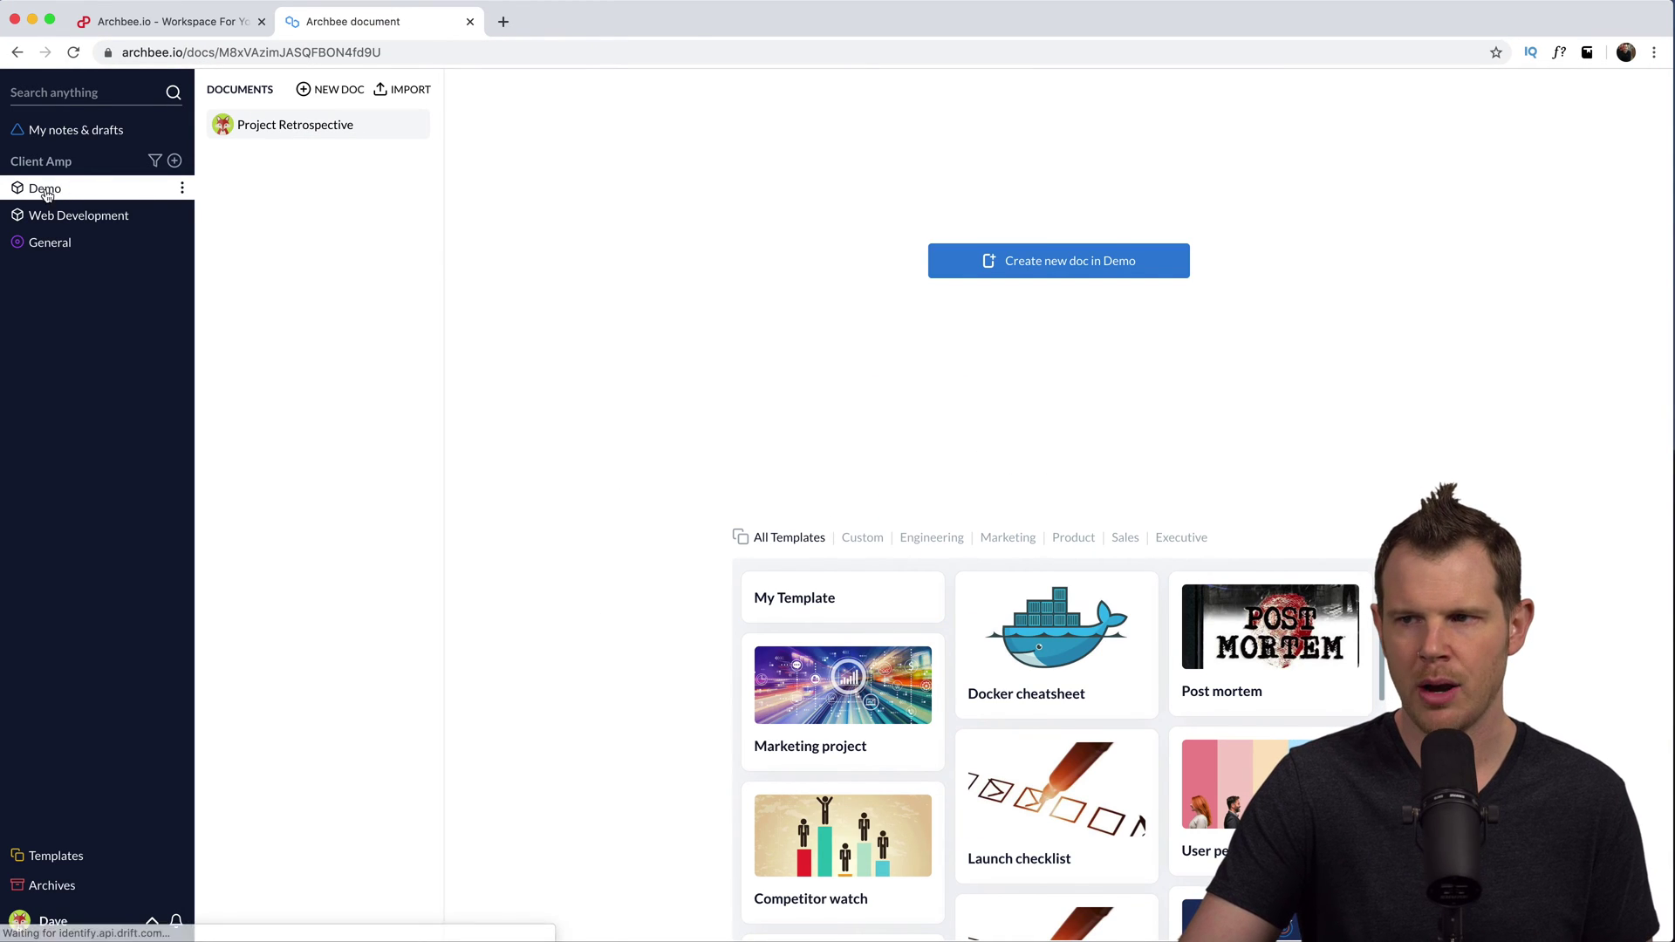
Open the Project Retrospective document in the Demo space and look over its contents
click(305, 128)
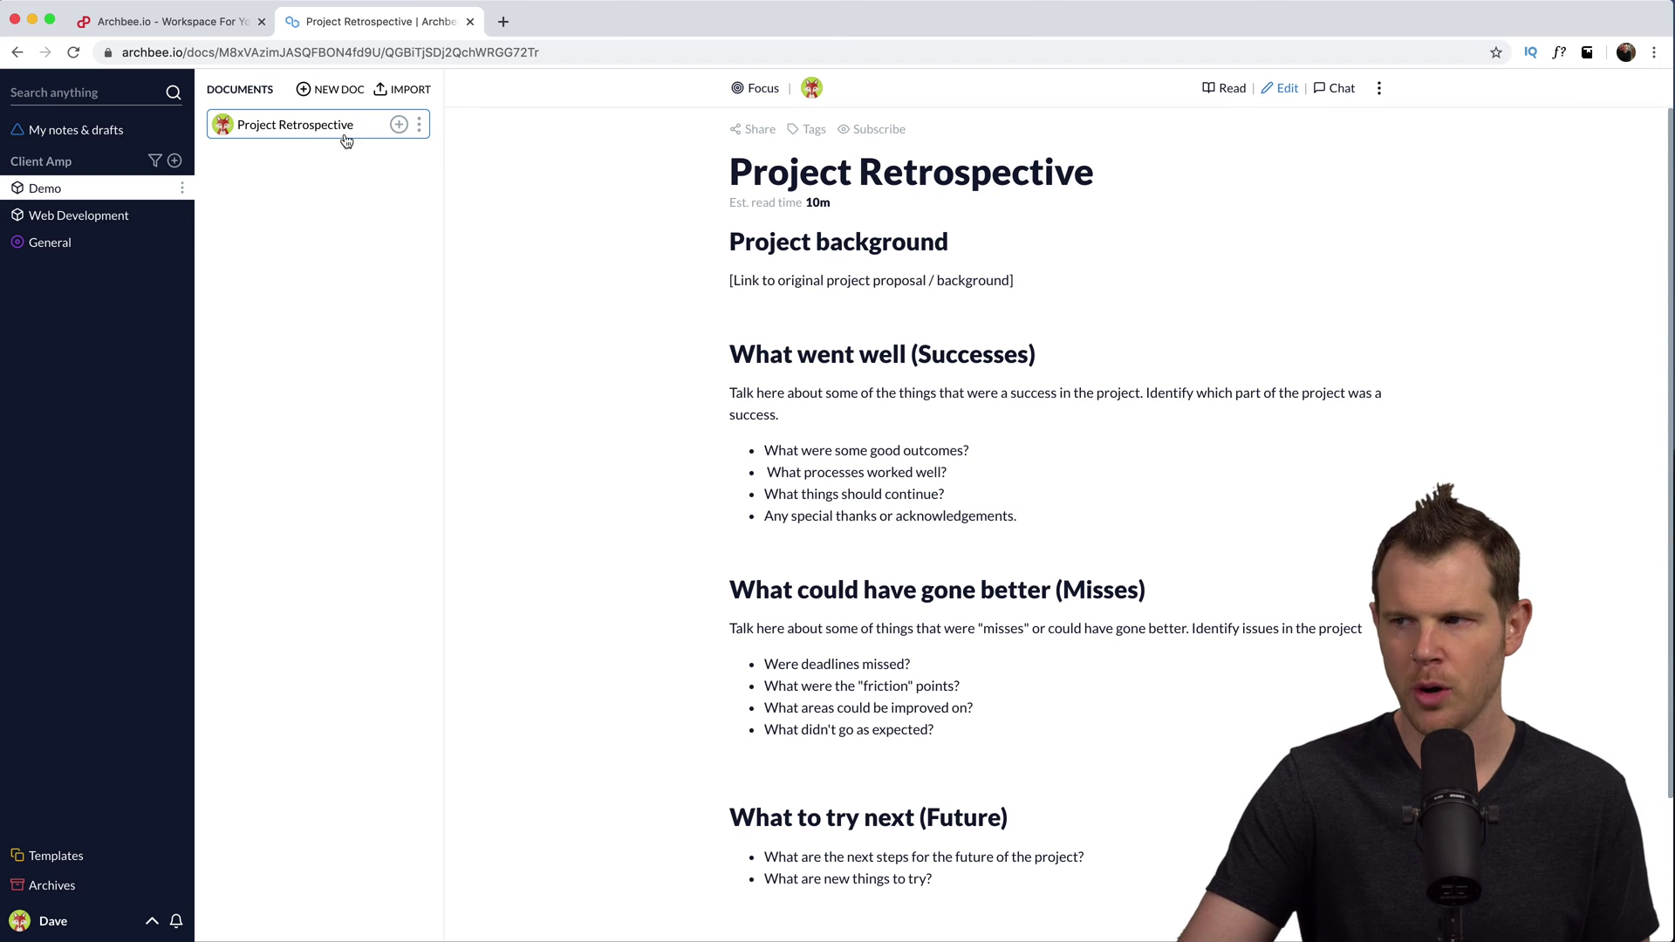
scroll(849, 477, down, 2)
scroll(859, 496, up, 2)
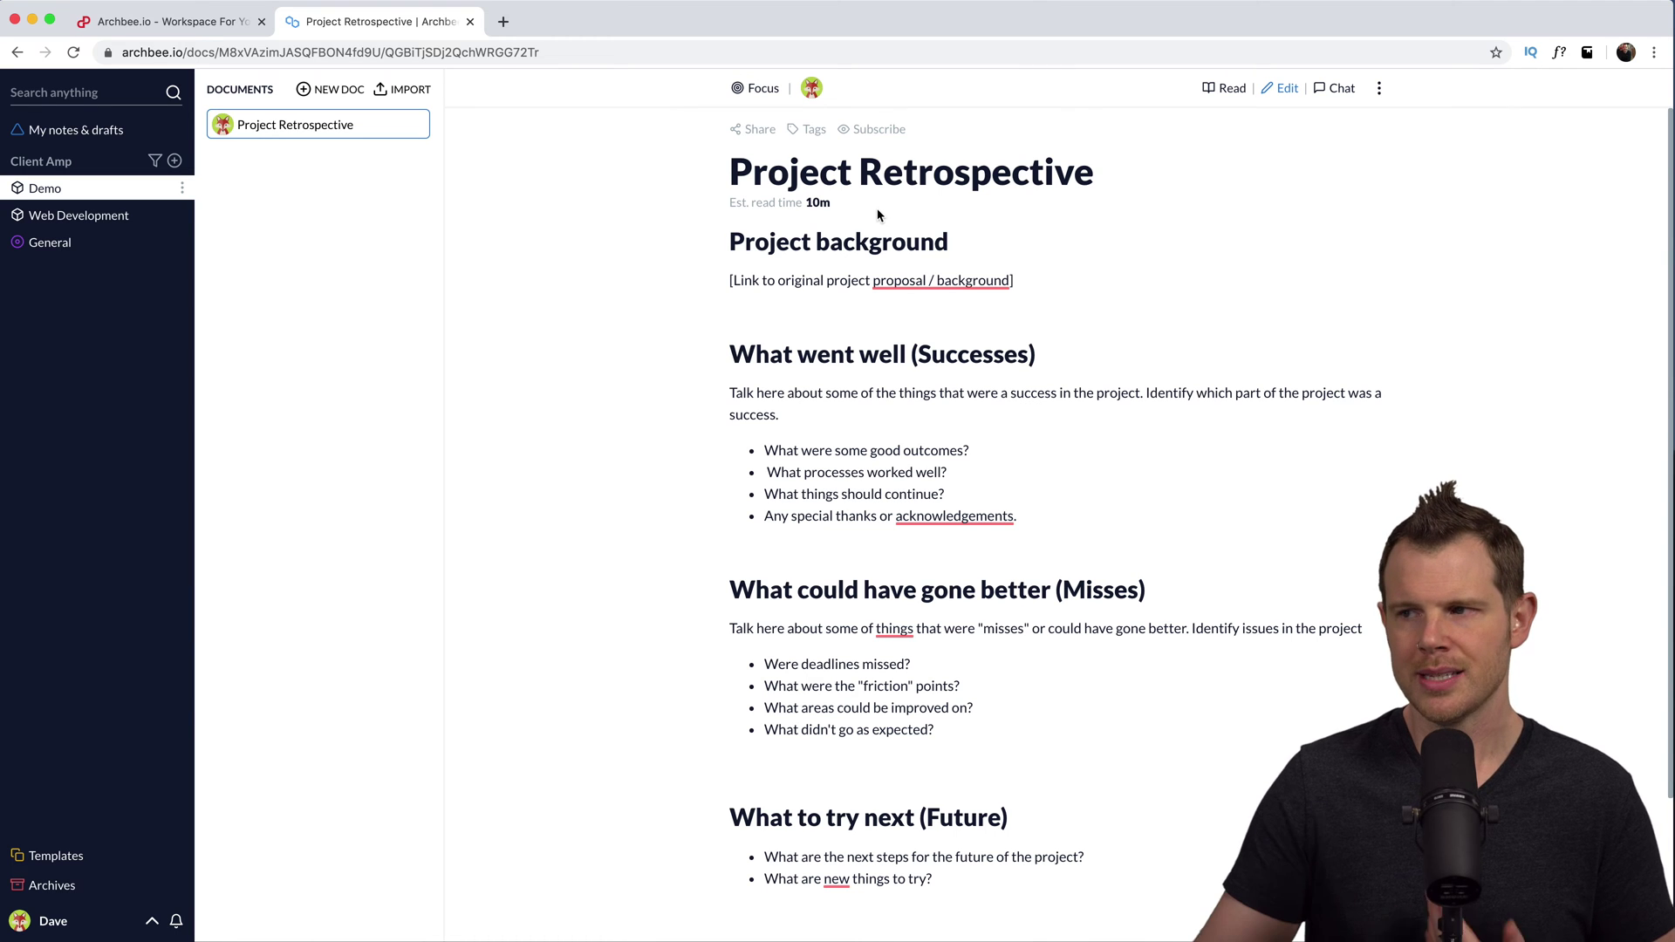
mouse_move(894, 280)
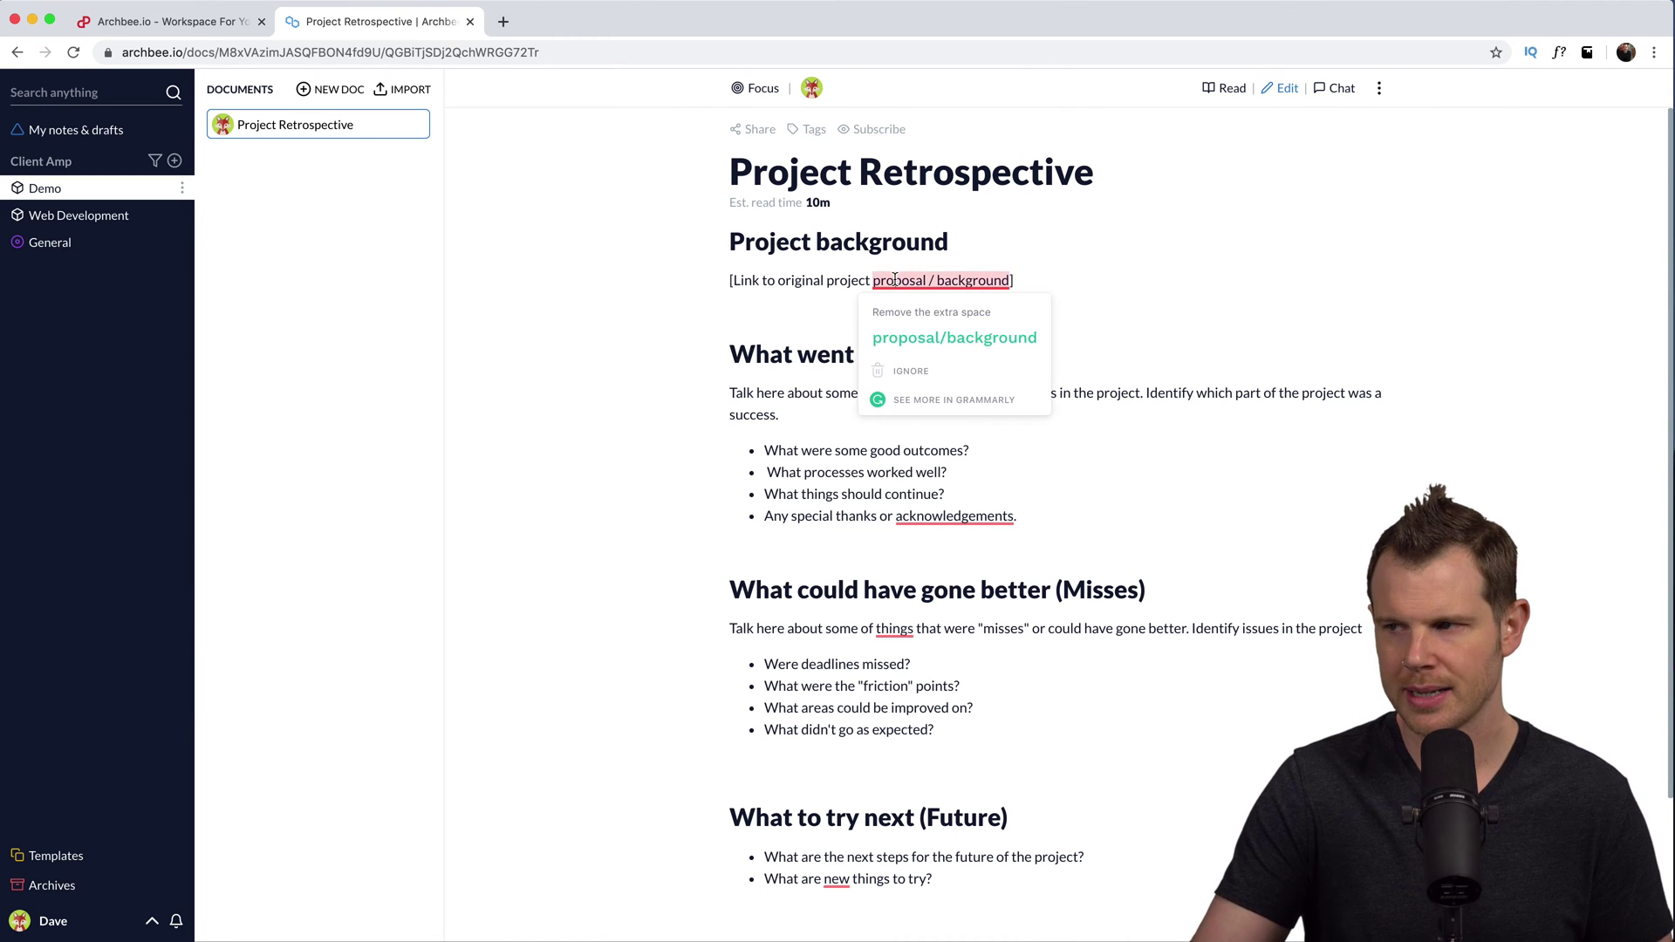
click(838, 299)
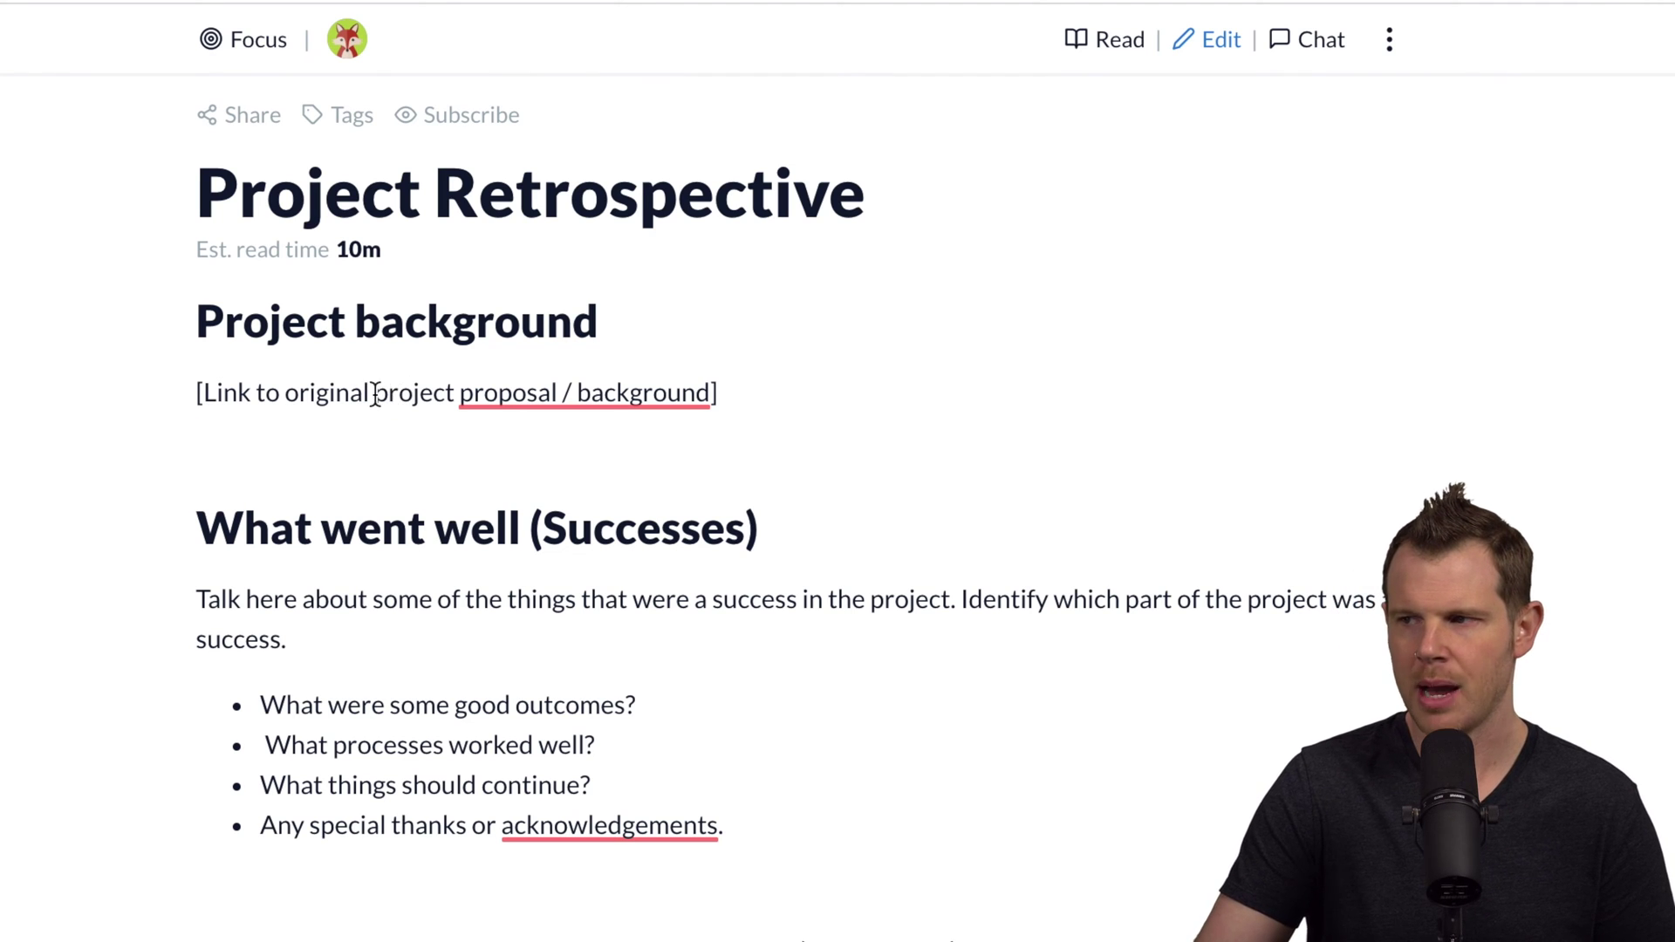
Color the word "project" purple in the line under the Project background heading
drag(375, 393, 460, 394)
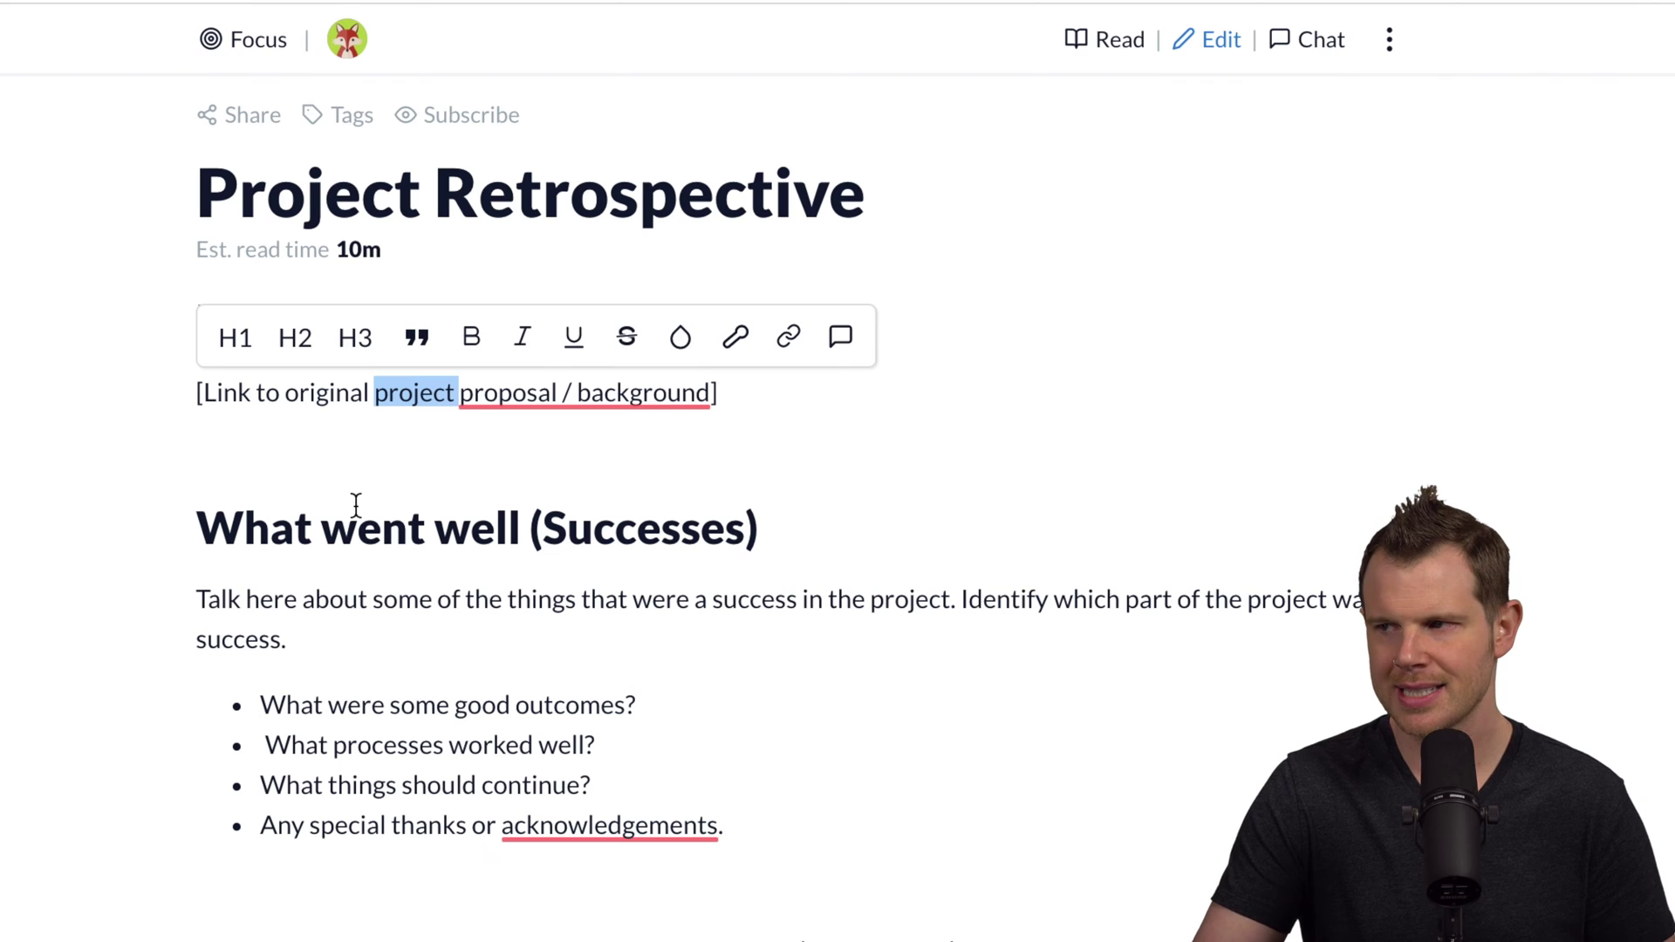
click(738, 339)
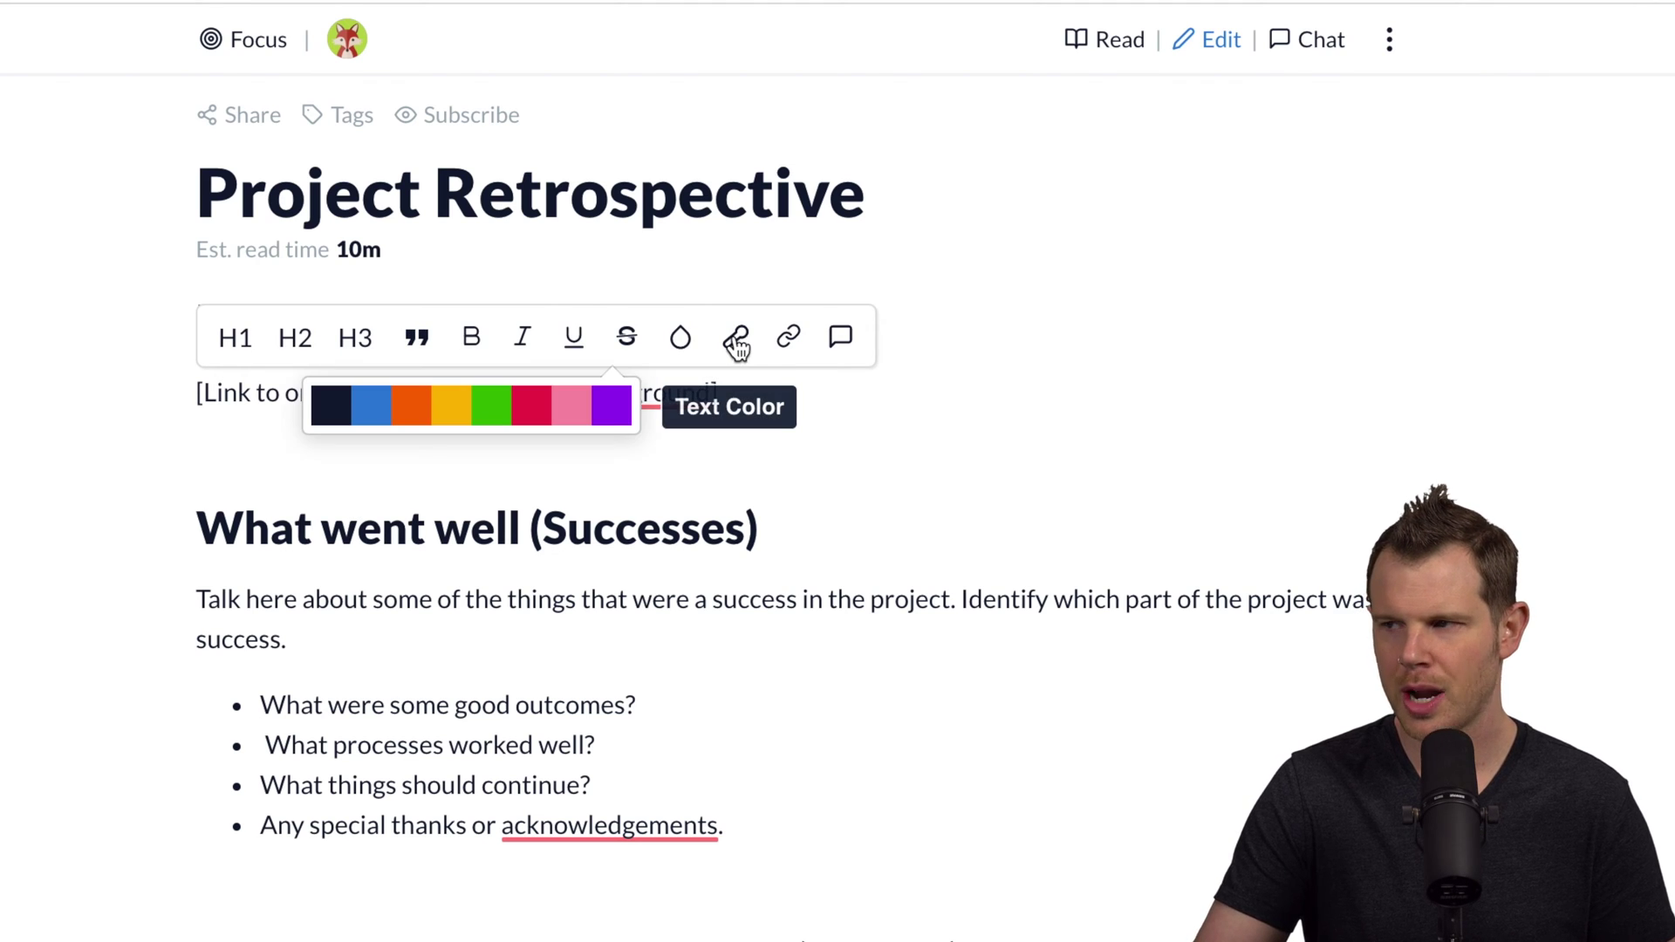
click(615, 406)
Remove the purple text color from the word "project" in the Project background line
click(378, 394)
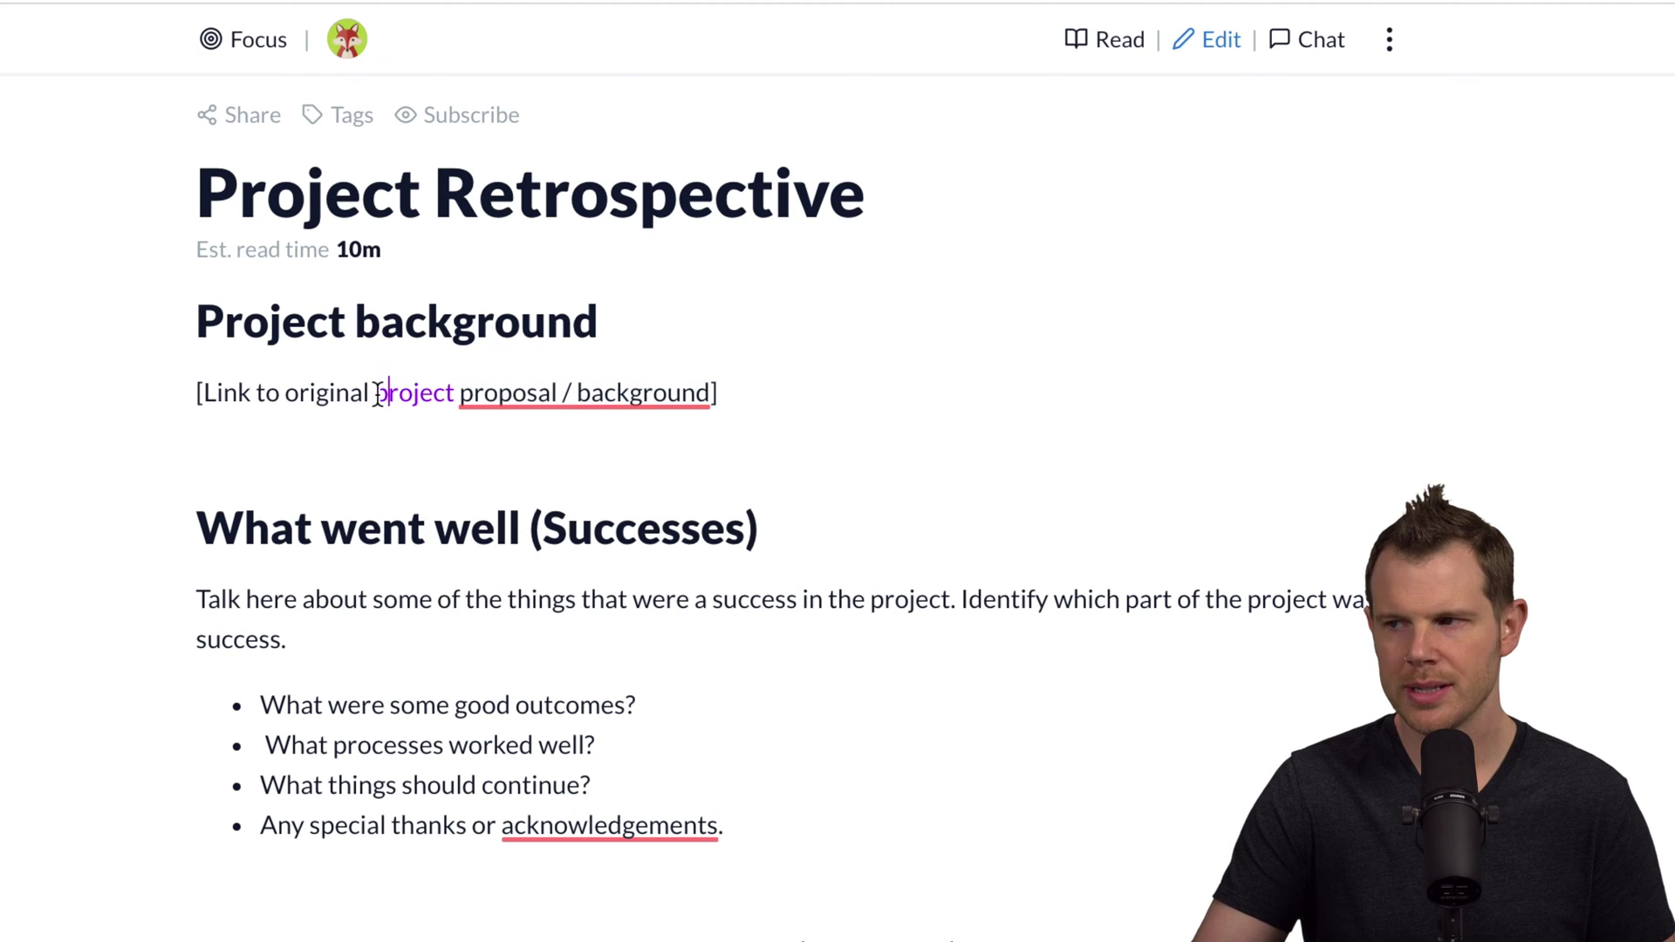
drag(378, 395, 454, 395)
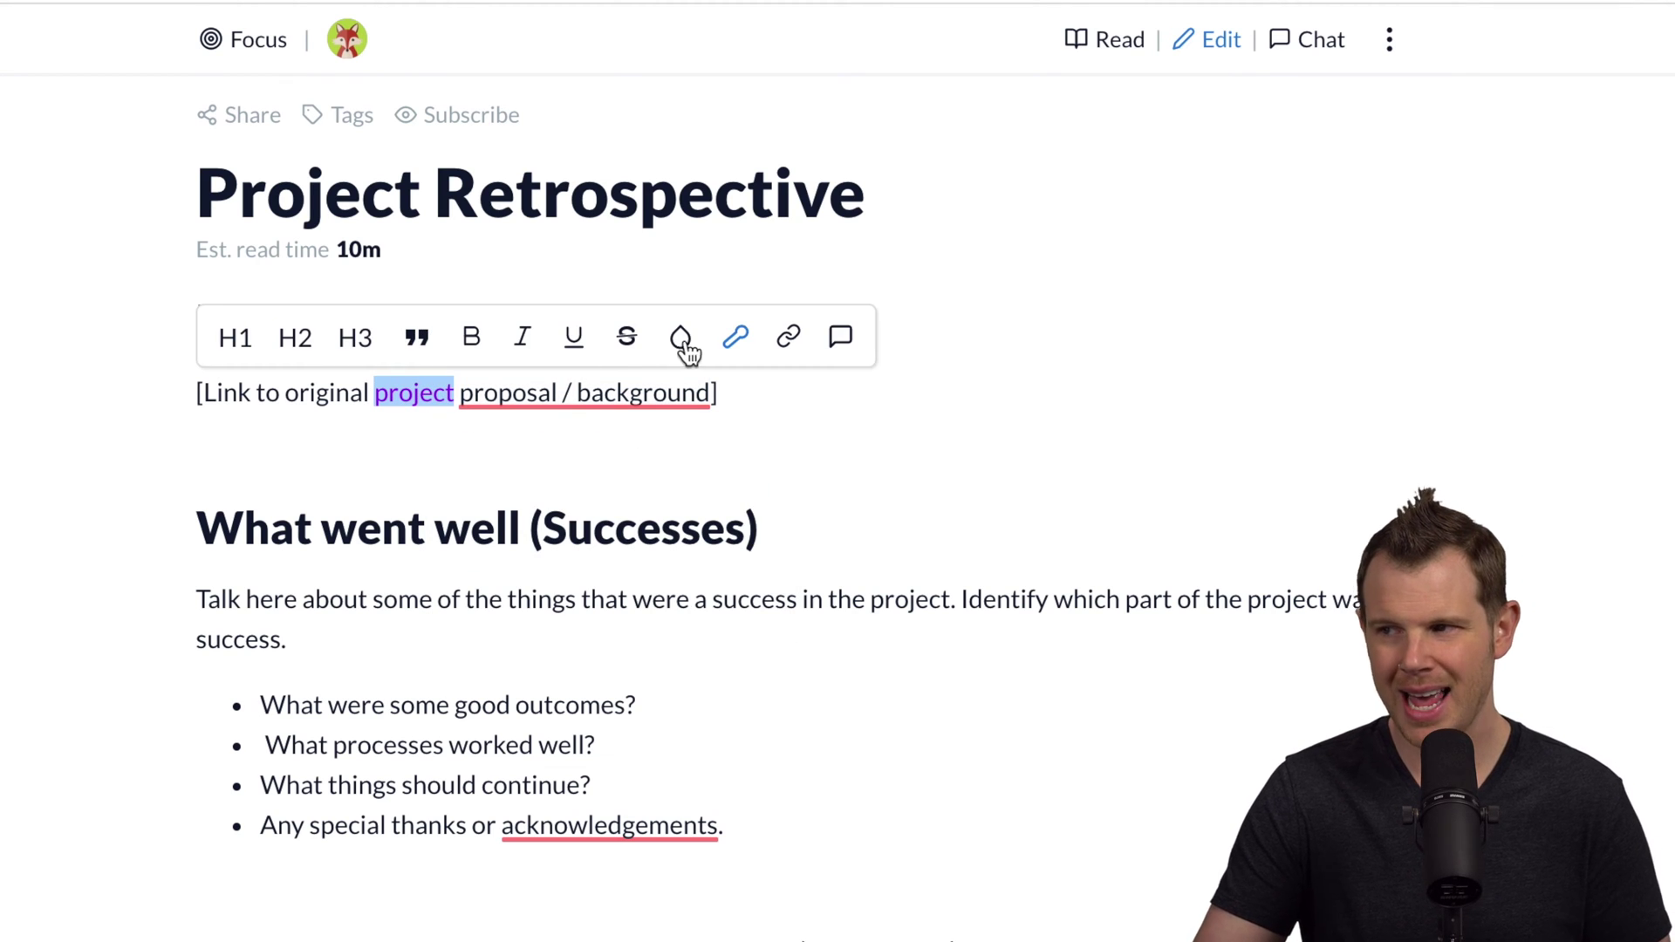
click(735, 344)
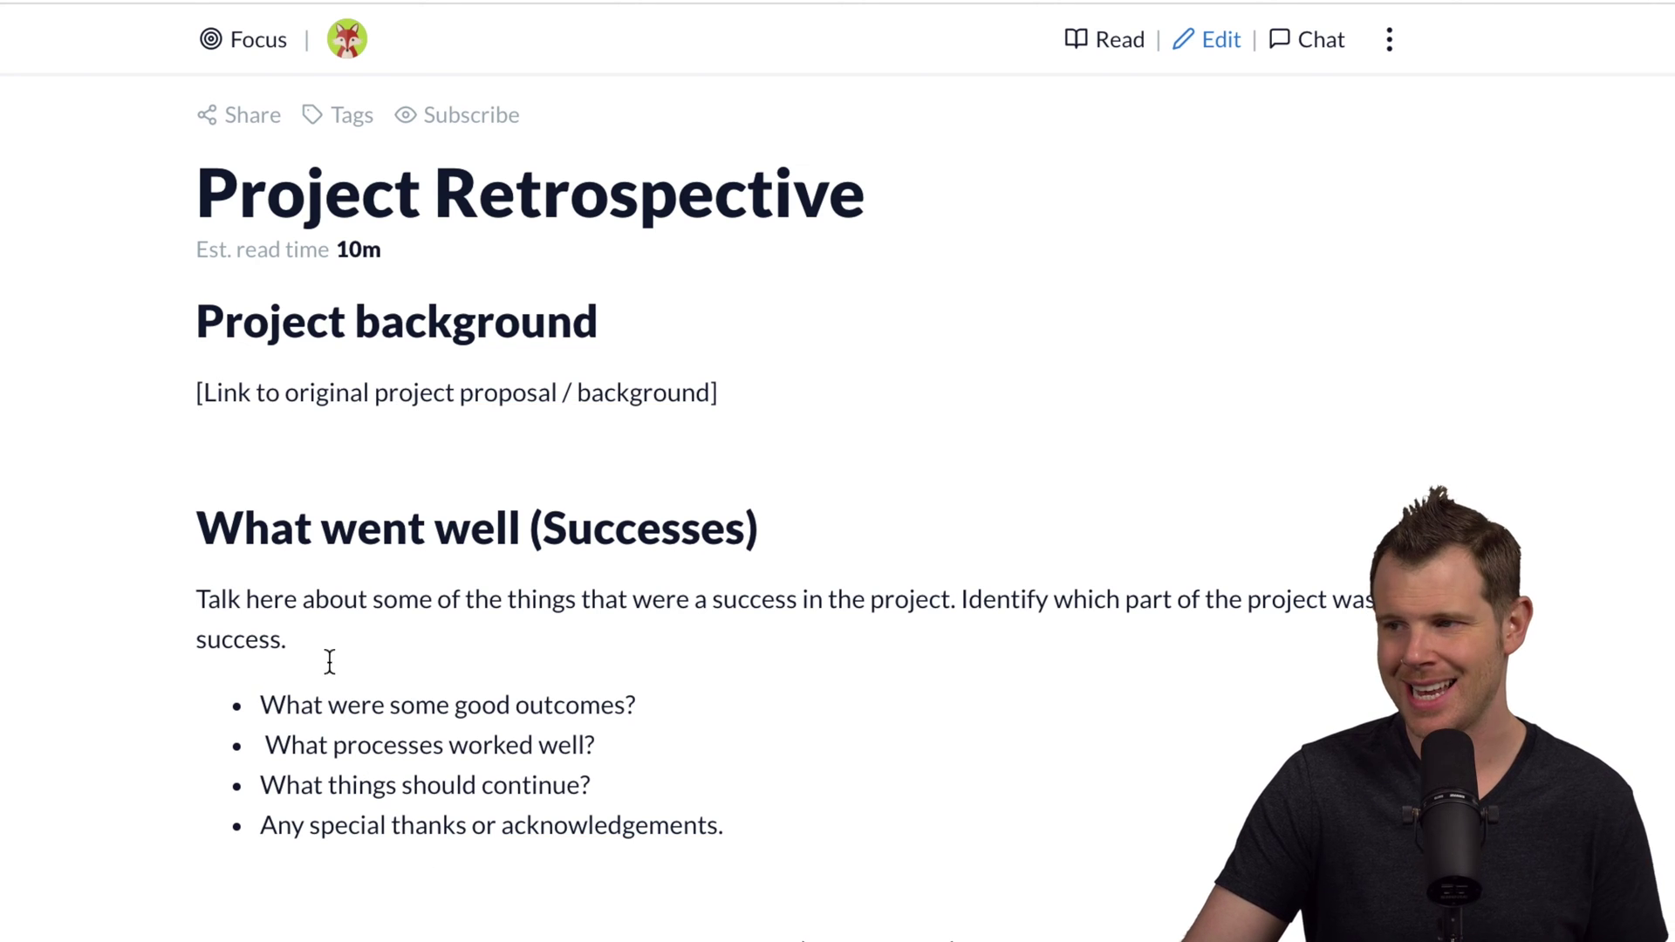
Apply the grey highlight style to the words "Talk here" under What went well (Successes)
drag(299, 598, 181, 602)
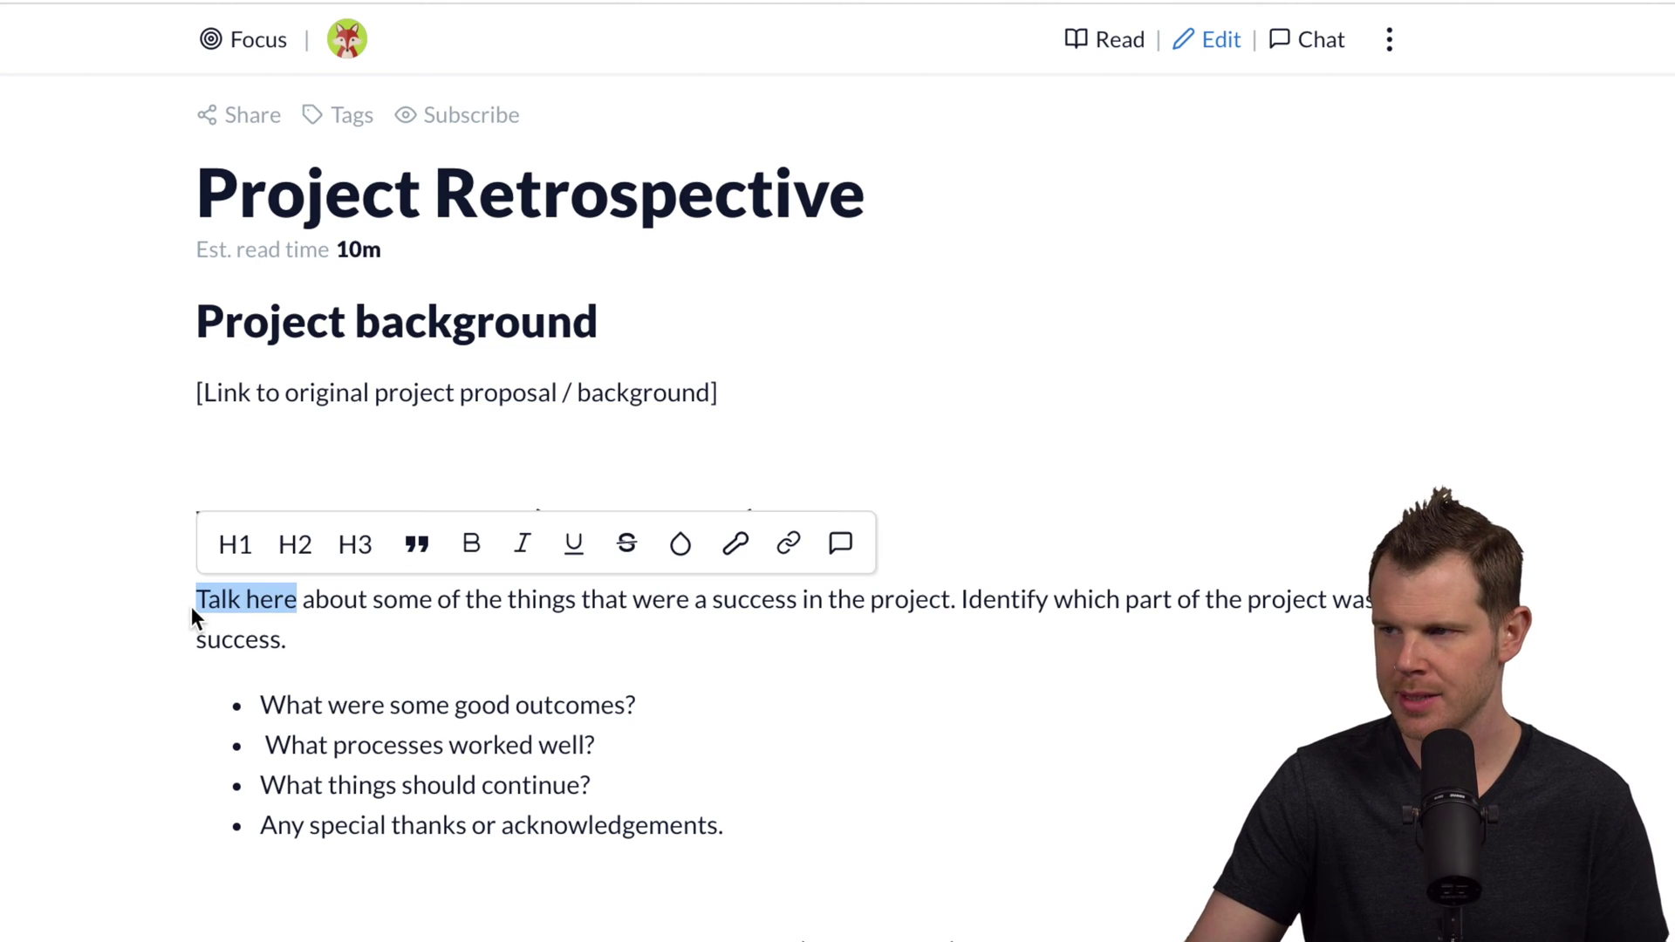
click(680, 544)
click(409, 654)
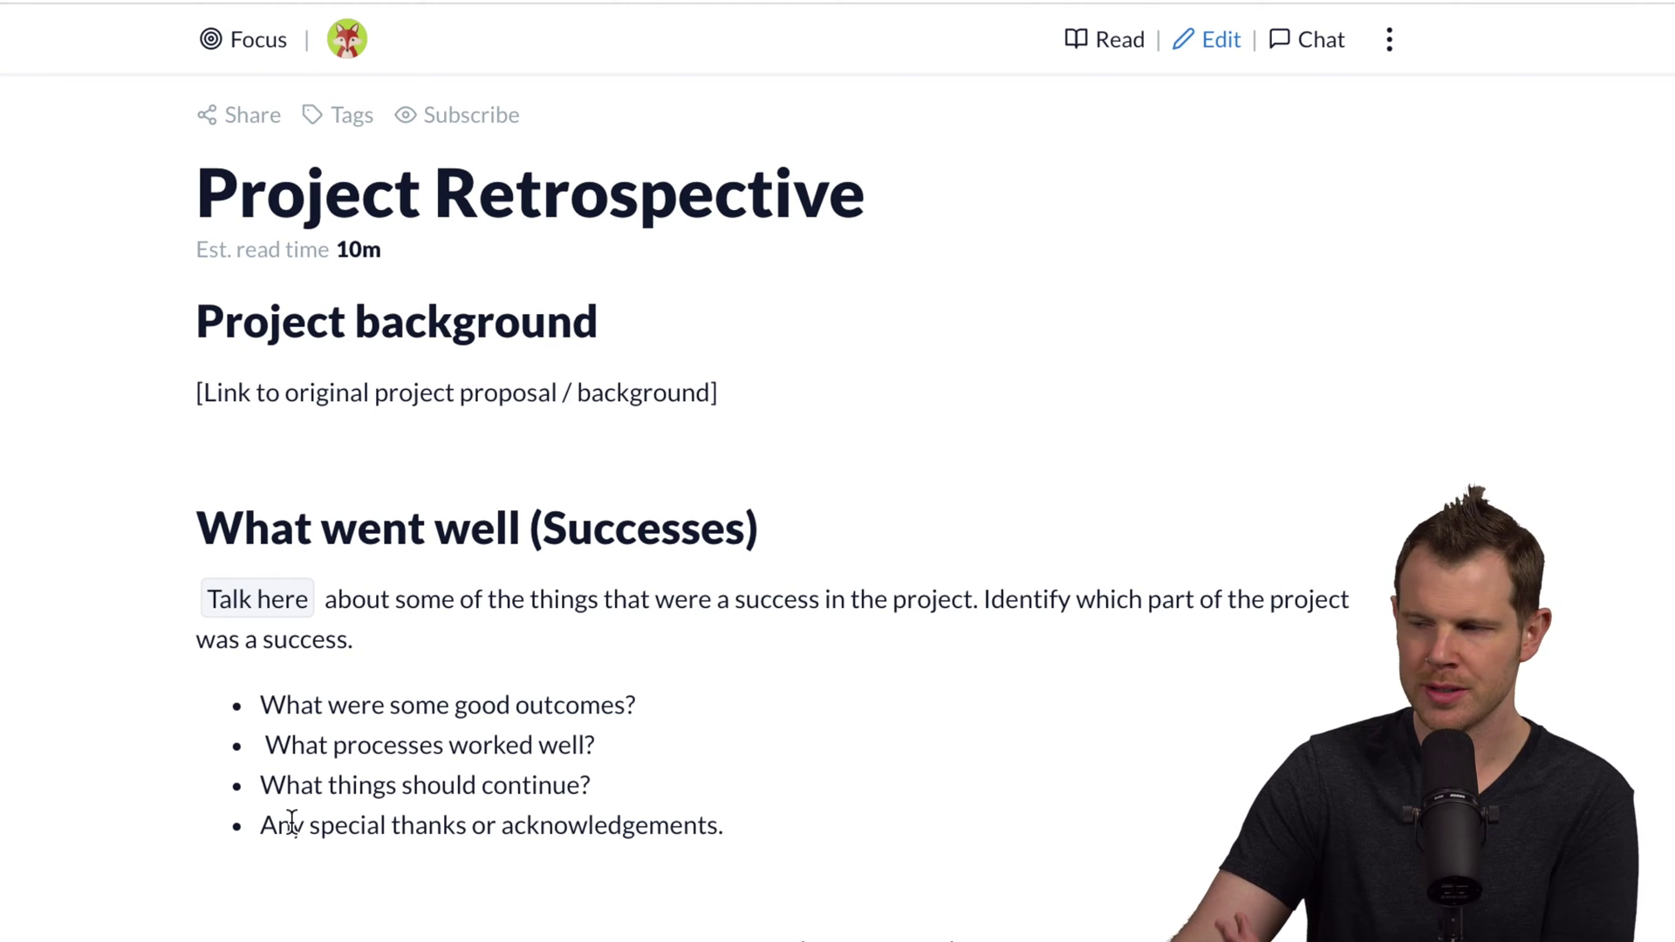
Set the "What could have gone better (Misses)" heading to H3, trying H1 as well
scroll(251, 873, down, 7)
drag(169, 325, 941, 349)
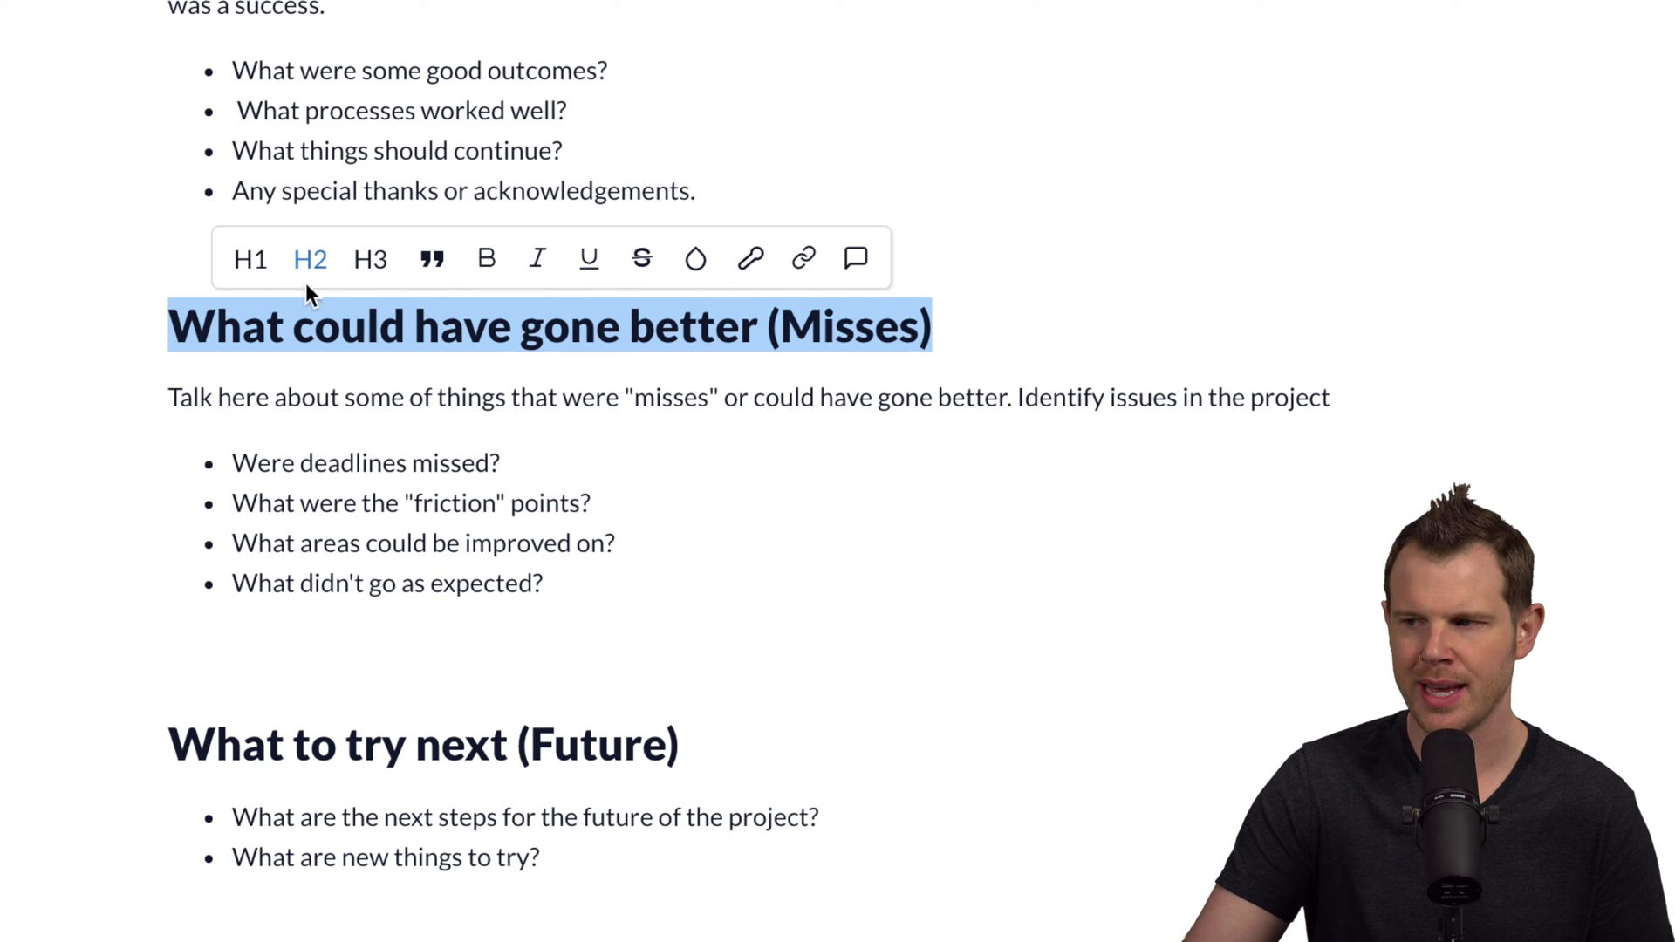
click(373, 262)
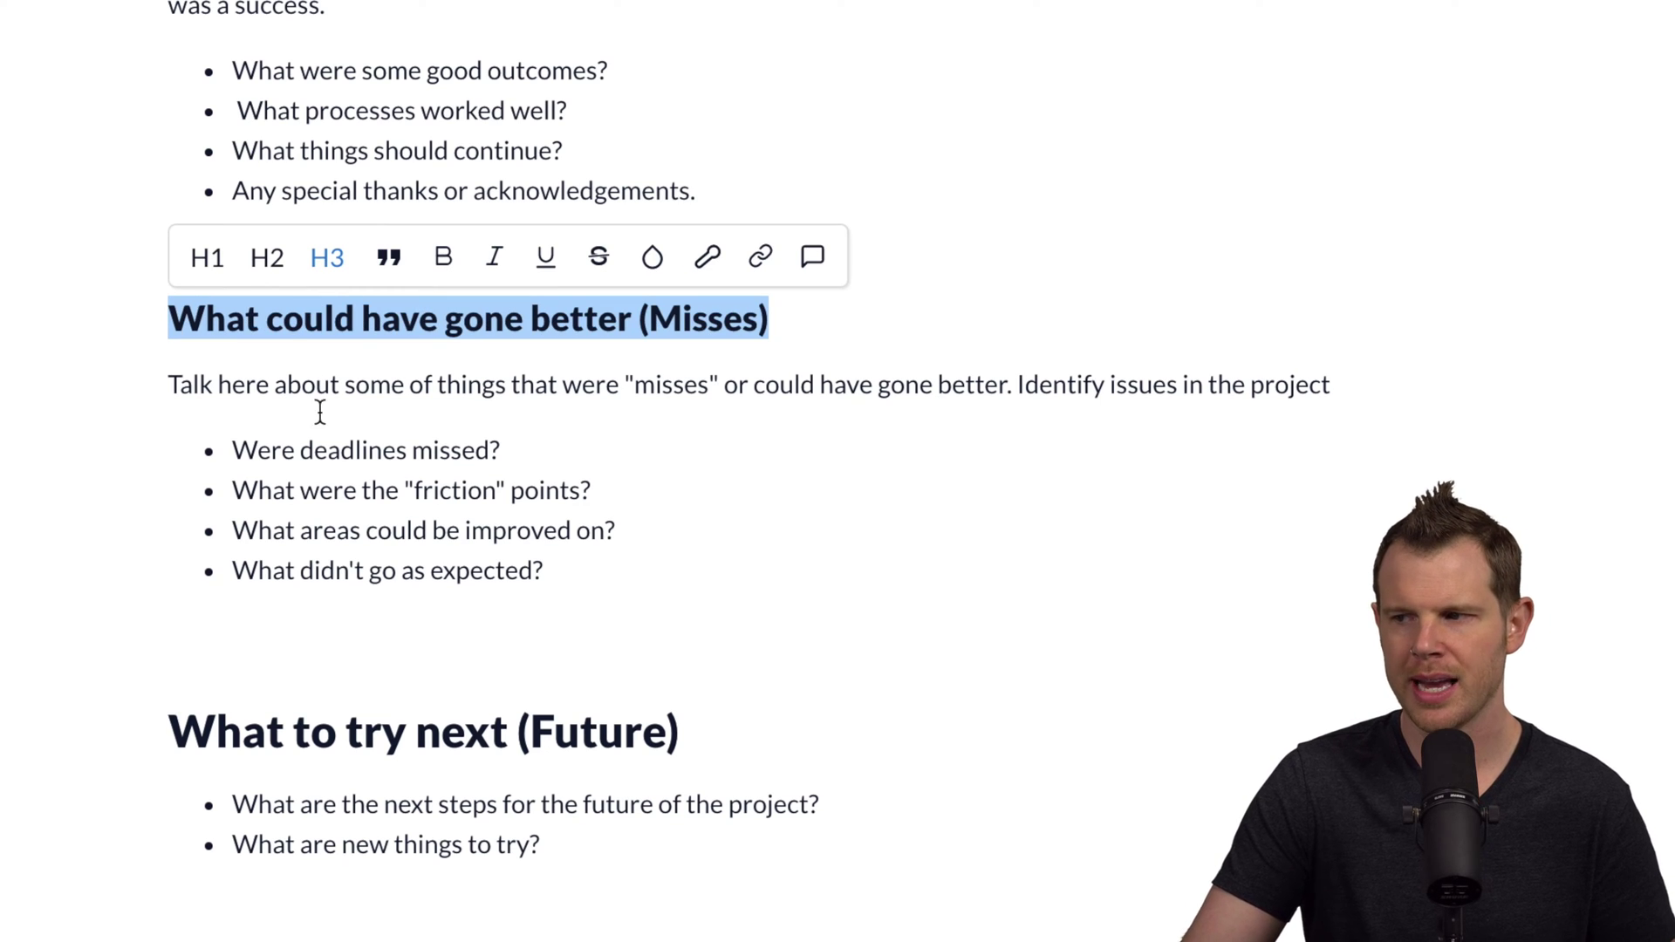
click(216, 271)
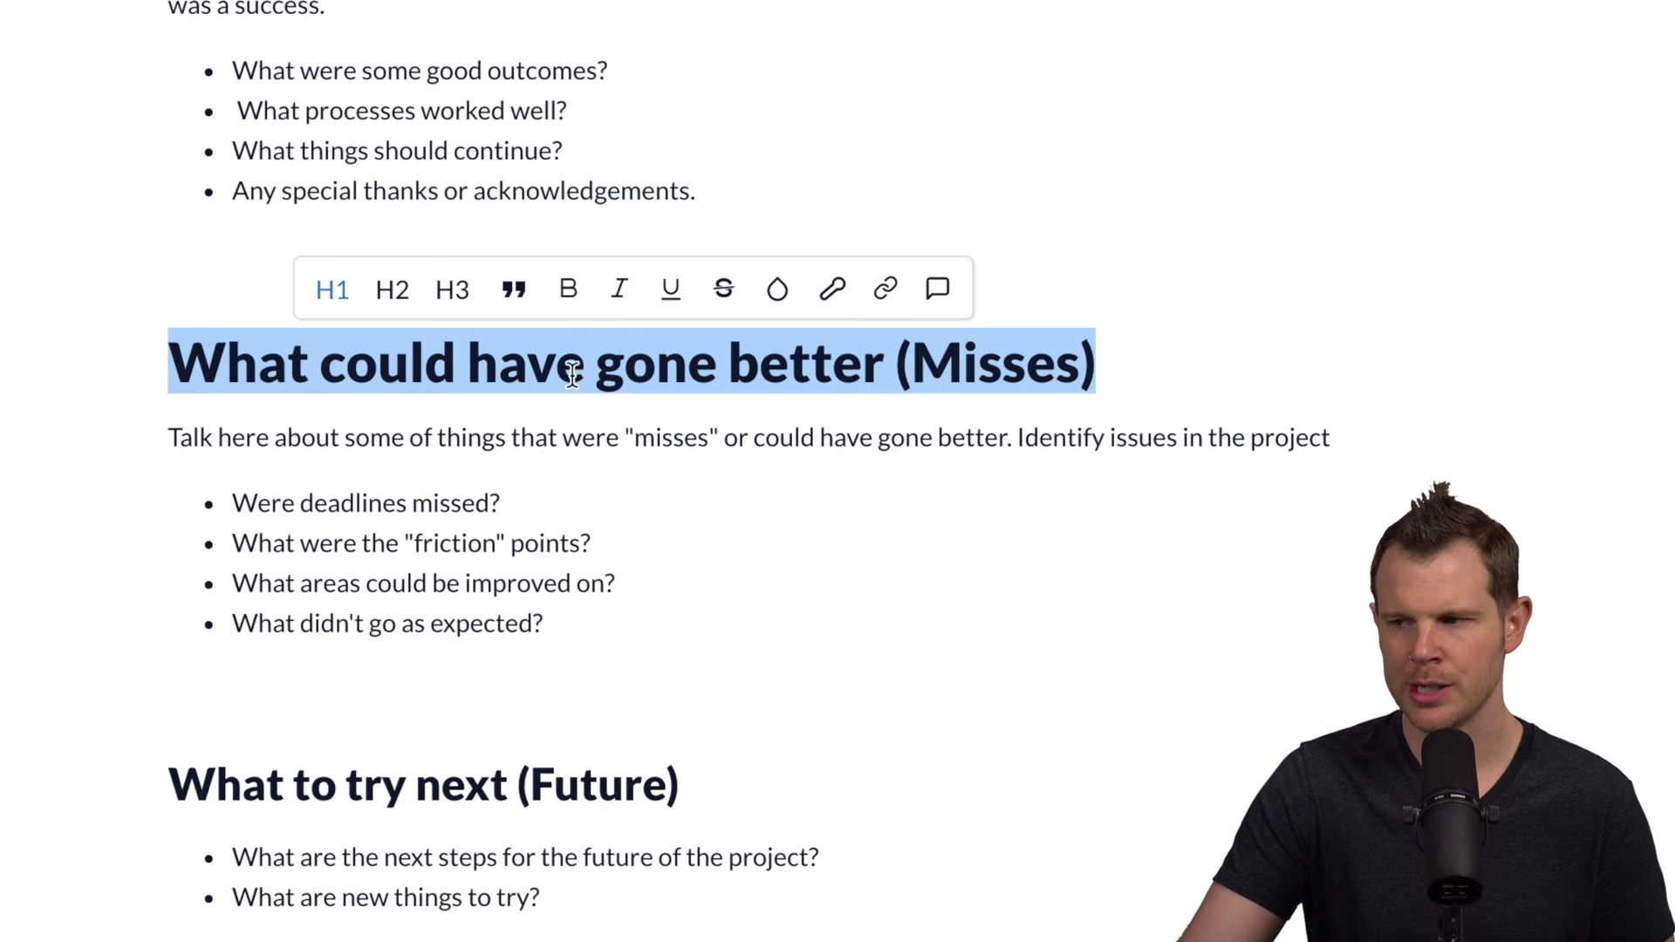
click(454, 290)
click(423, 411)
Format the "Talk here about some of things" paragraph under the Misses heading as a block quote
drag(168, 383, 1350, 375)
click(627, 335)
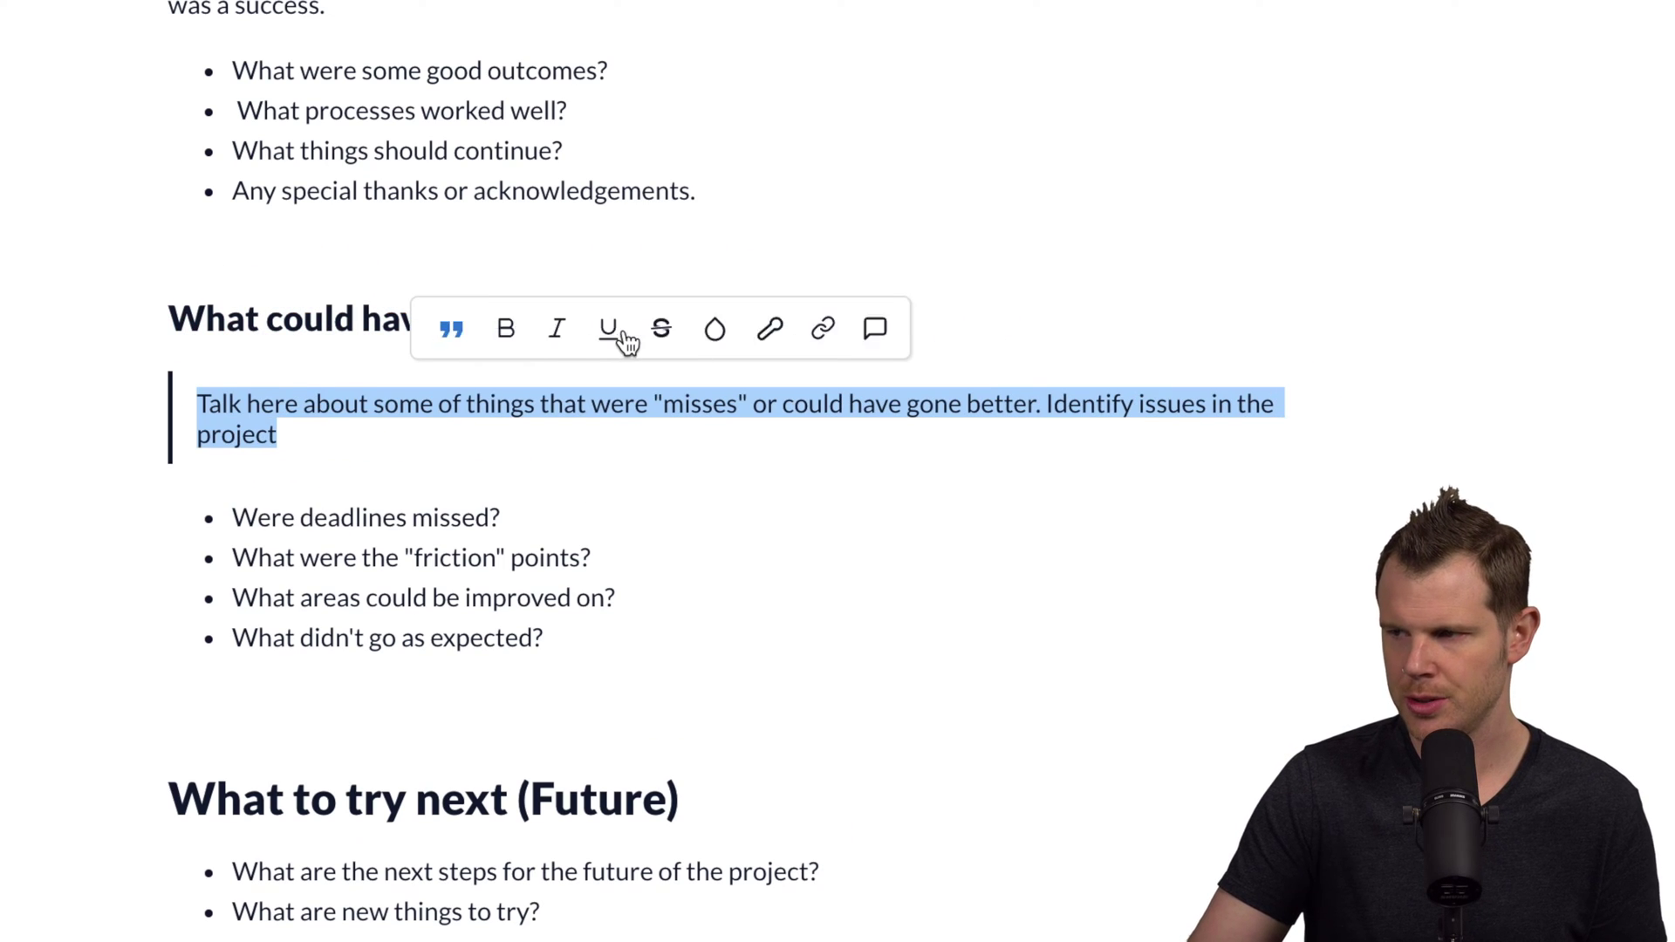
click(363, 426)
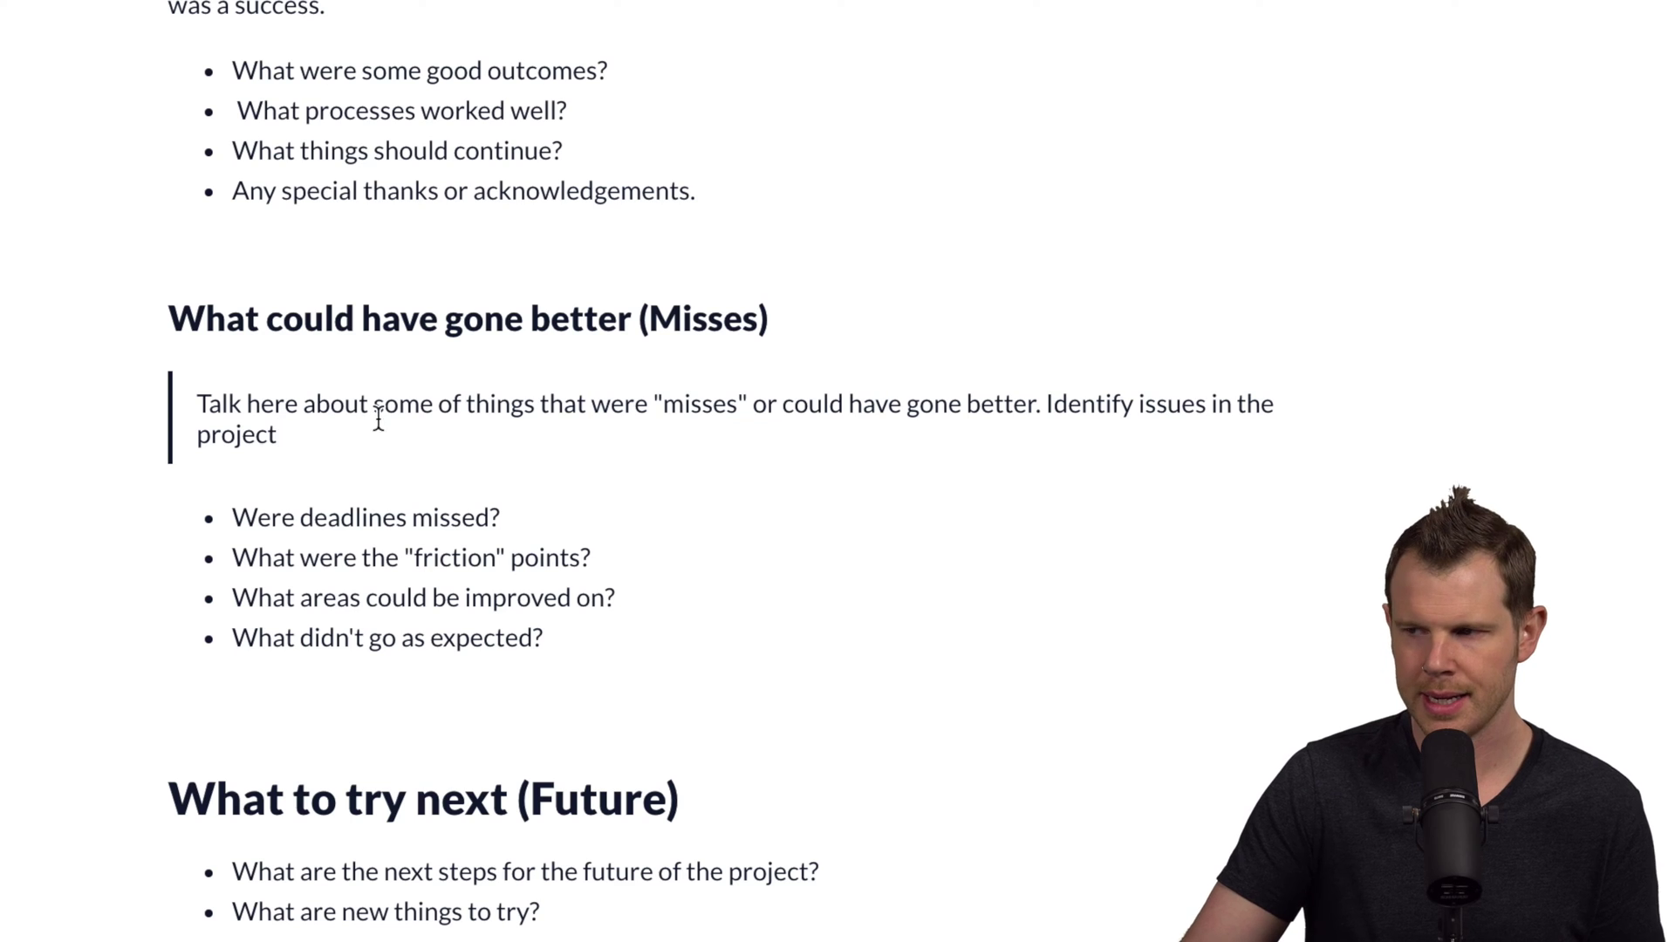
Link the words "Identify things" under What did we learn (Learnings) to google.com
scroll(709, 417, down, 1)
scroll(709, 419, down, 7)
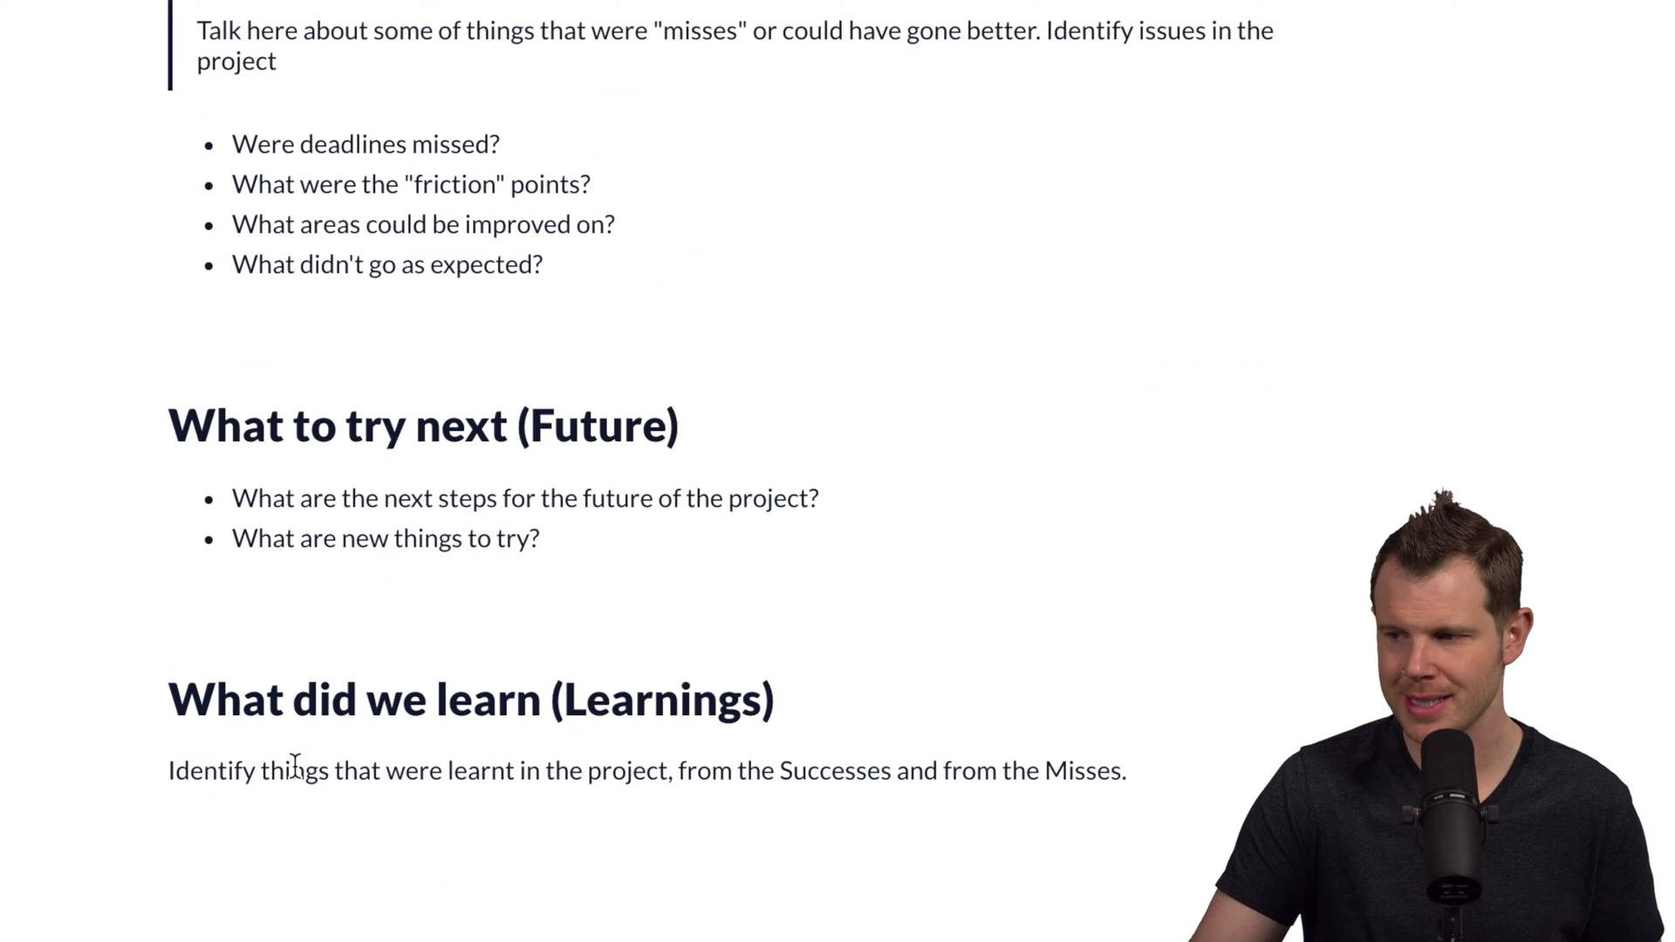
drag(331, 771, 155, 764)
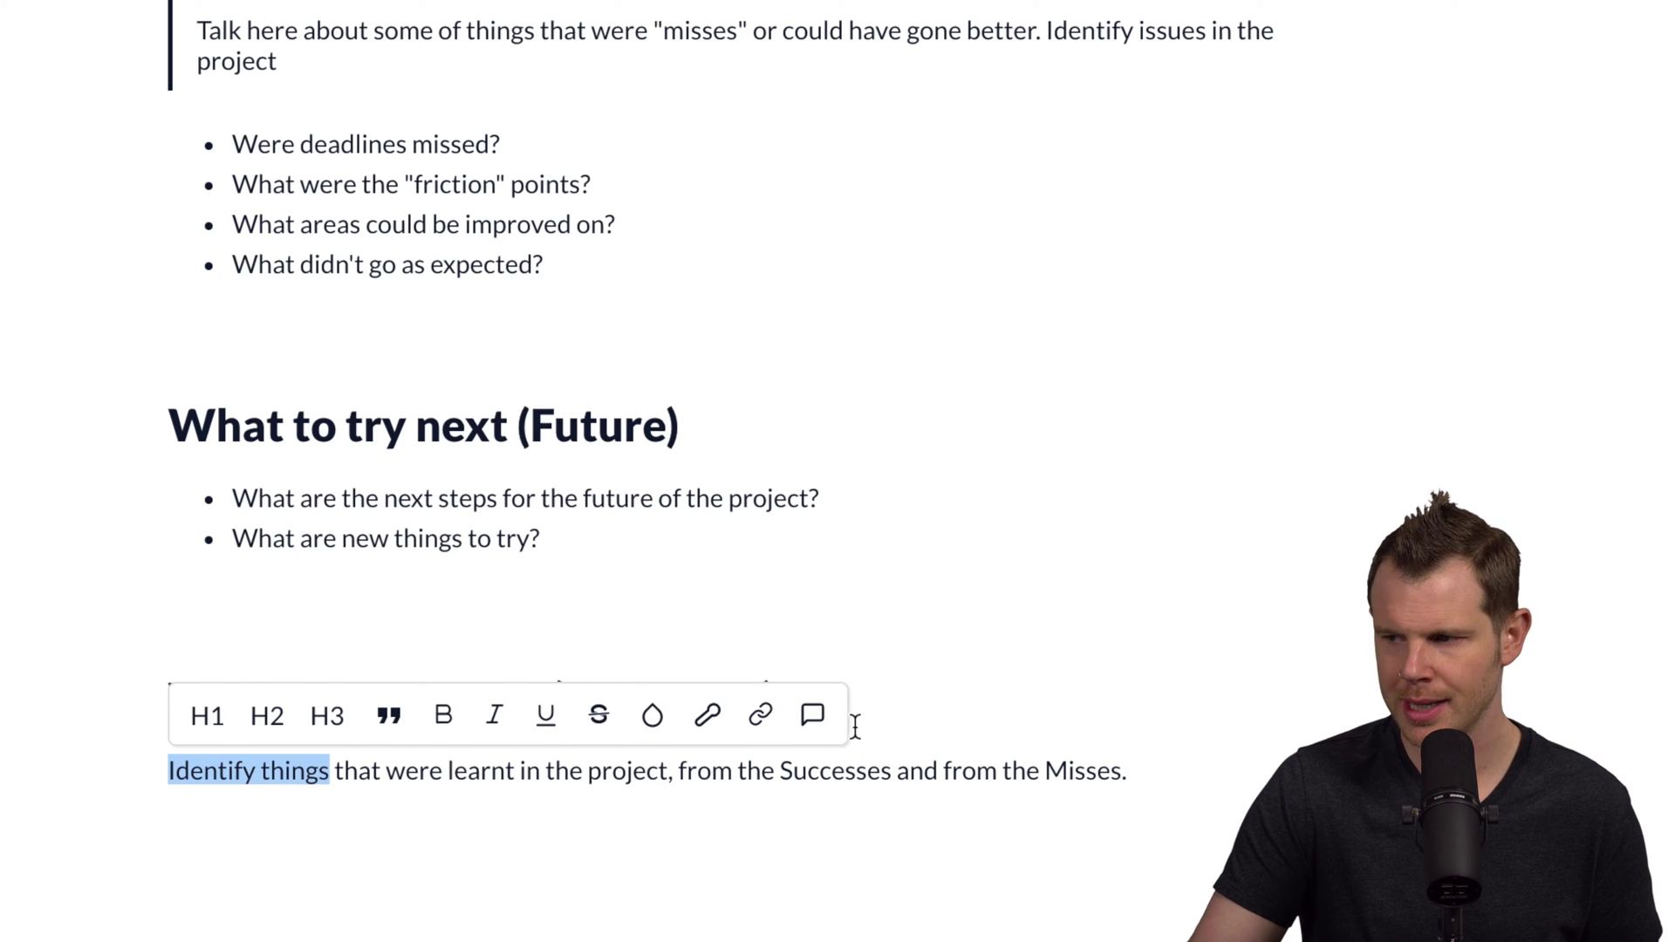
click(759, 712)
text(google.com)
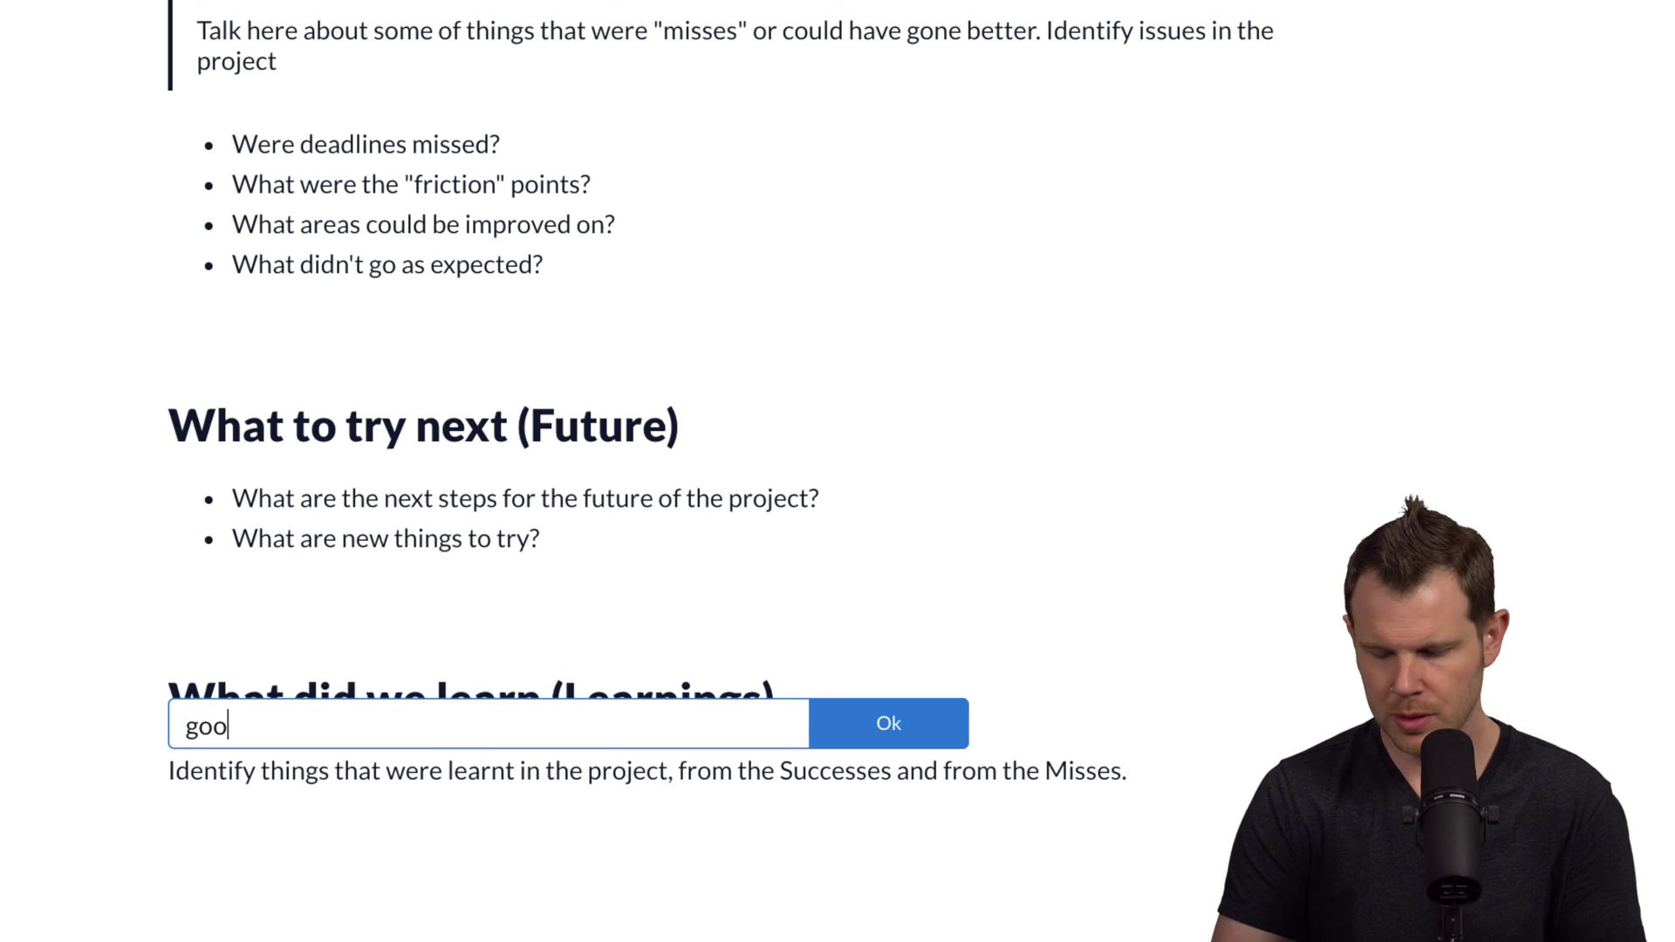
key(Return)
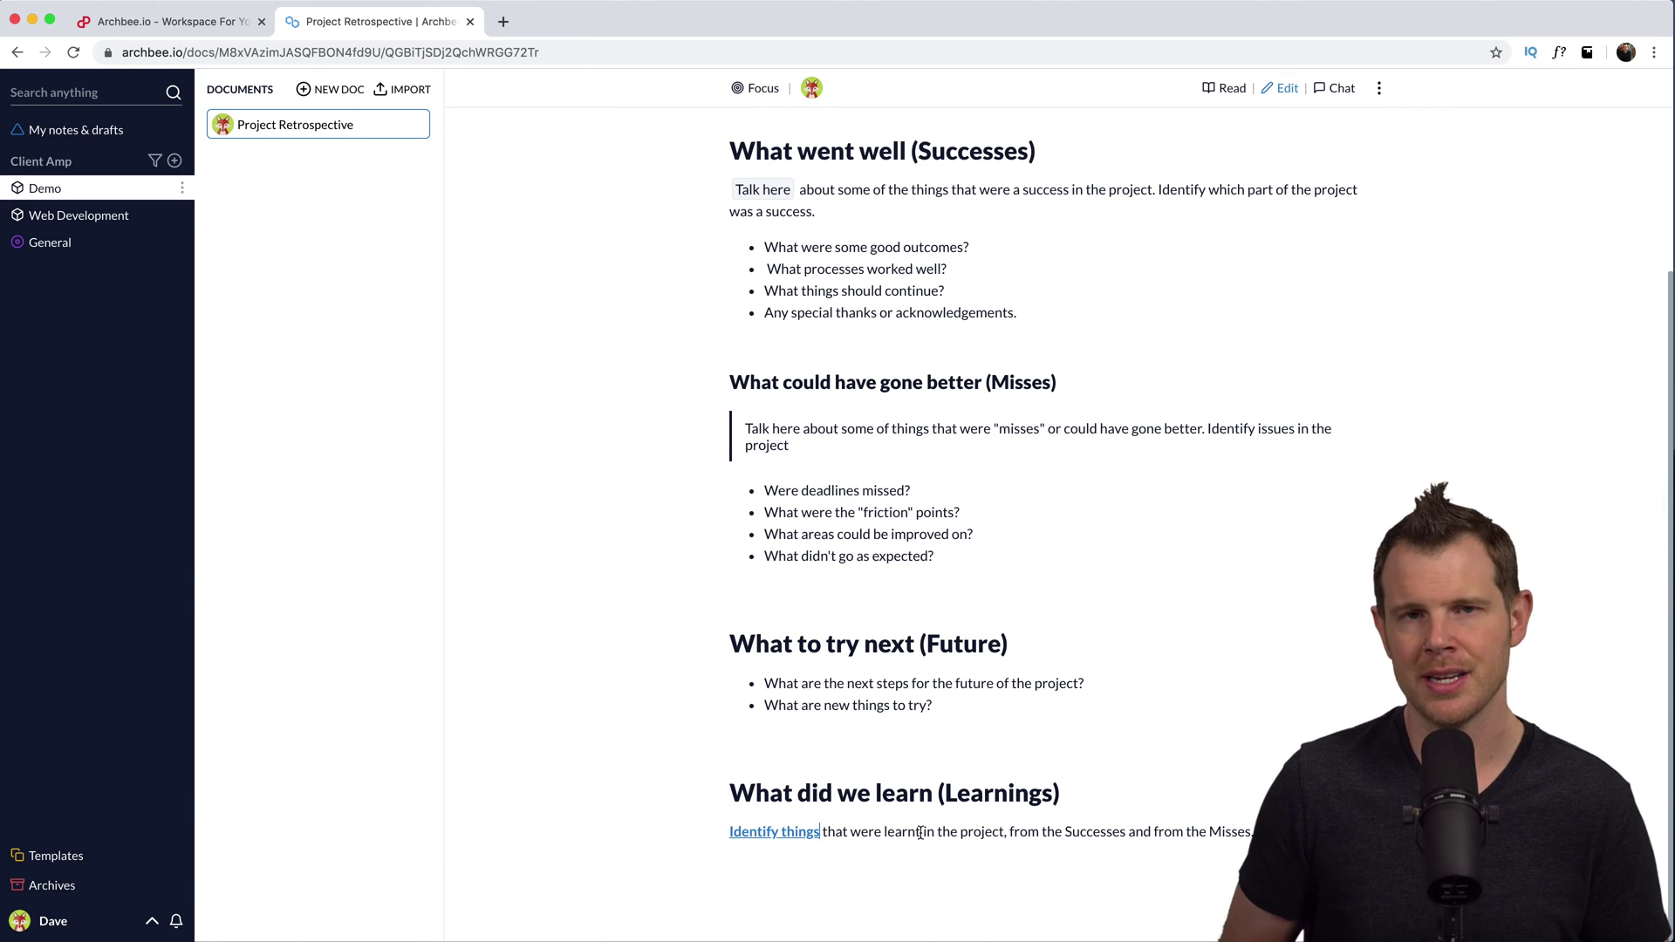
scroll(960, 794, down, 1)
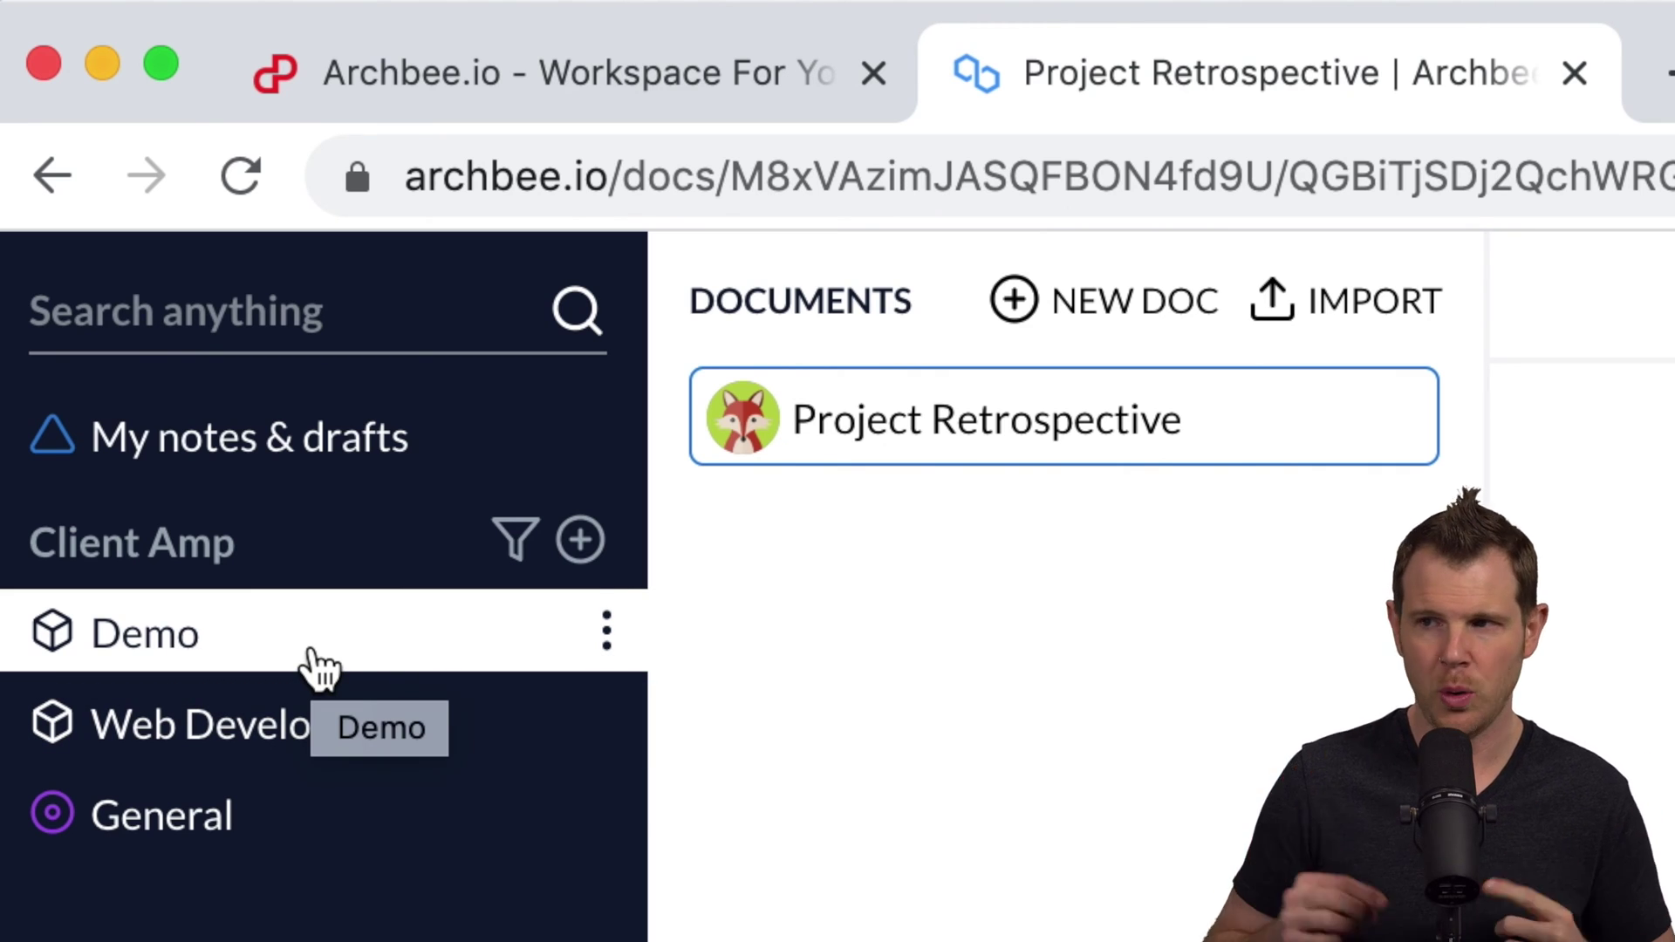
Create a new document in the Demo space, add a child document to it, and move that child under Project Retrospective
click(1071, 307)
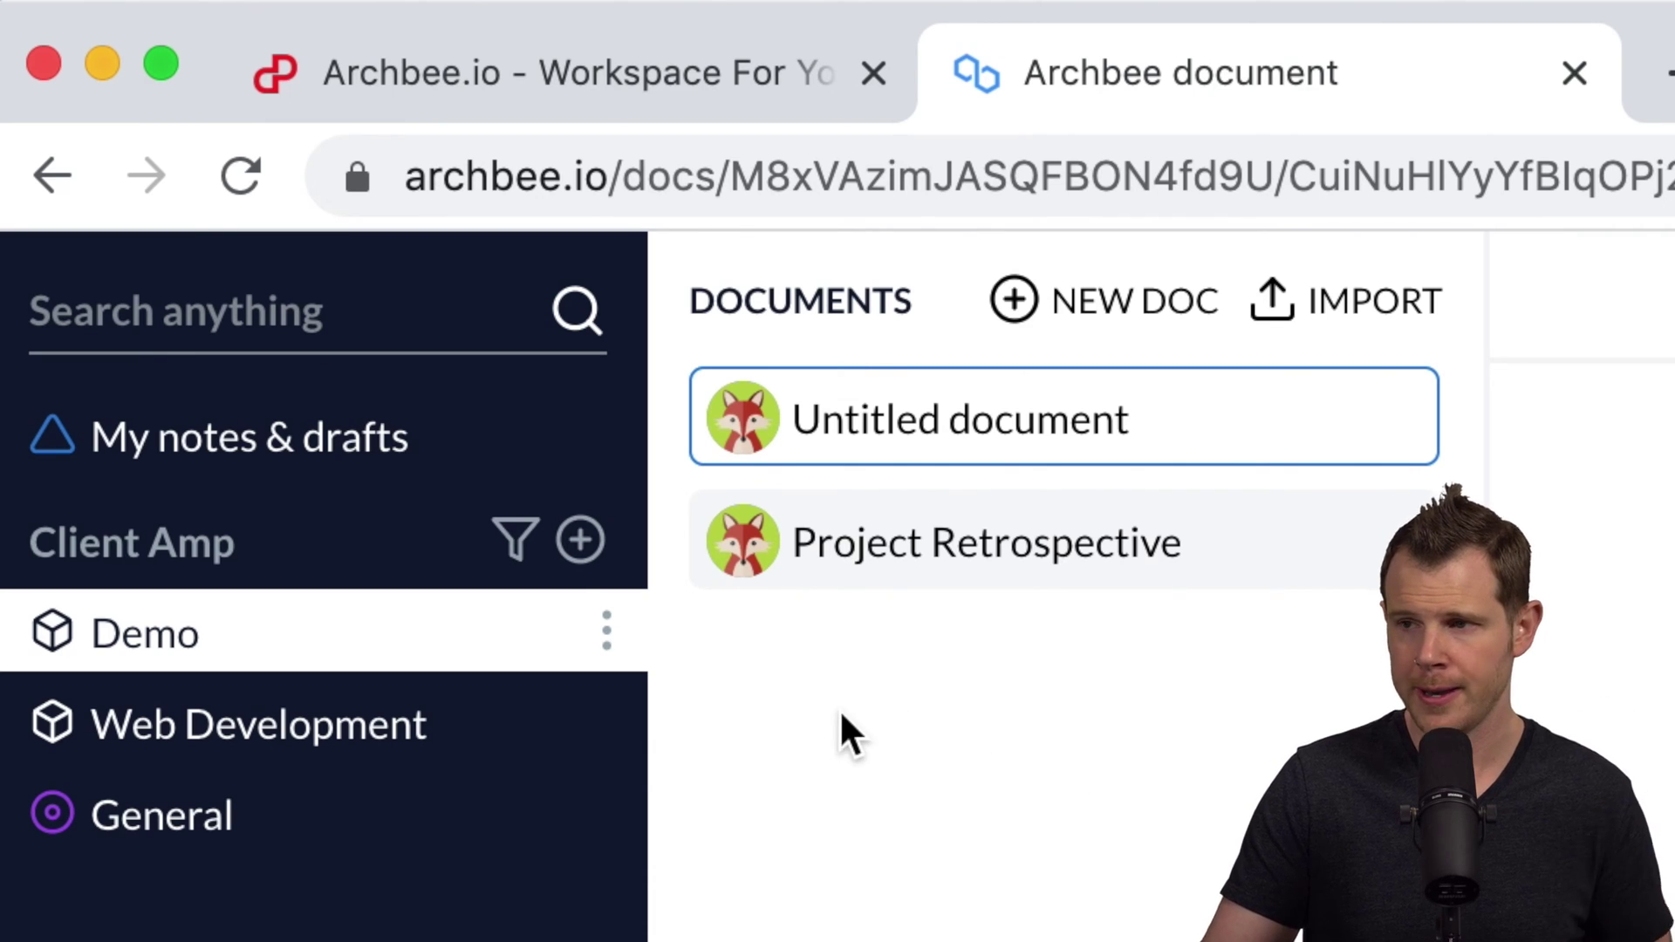
mouse_move(1038, 446)
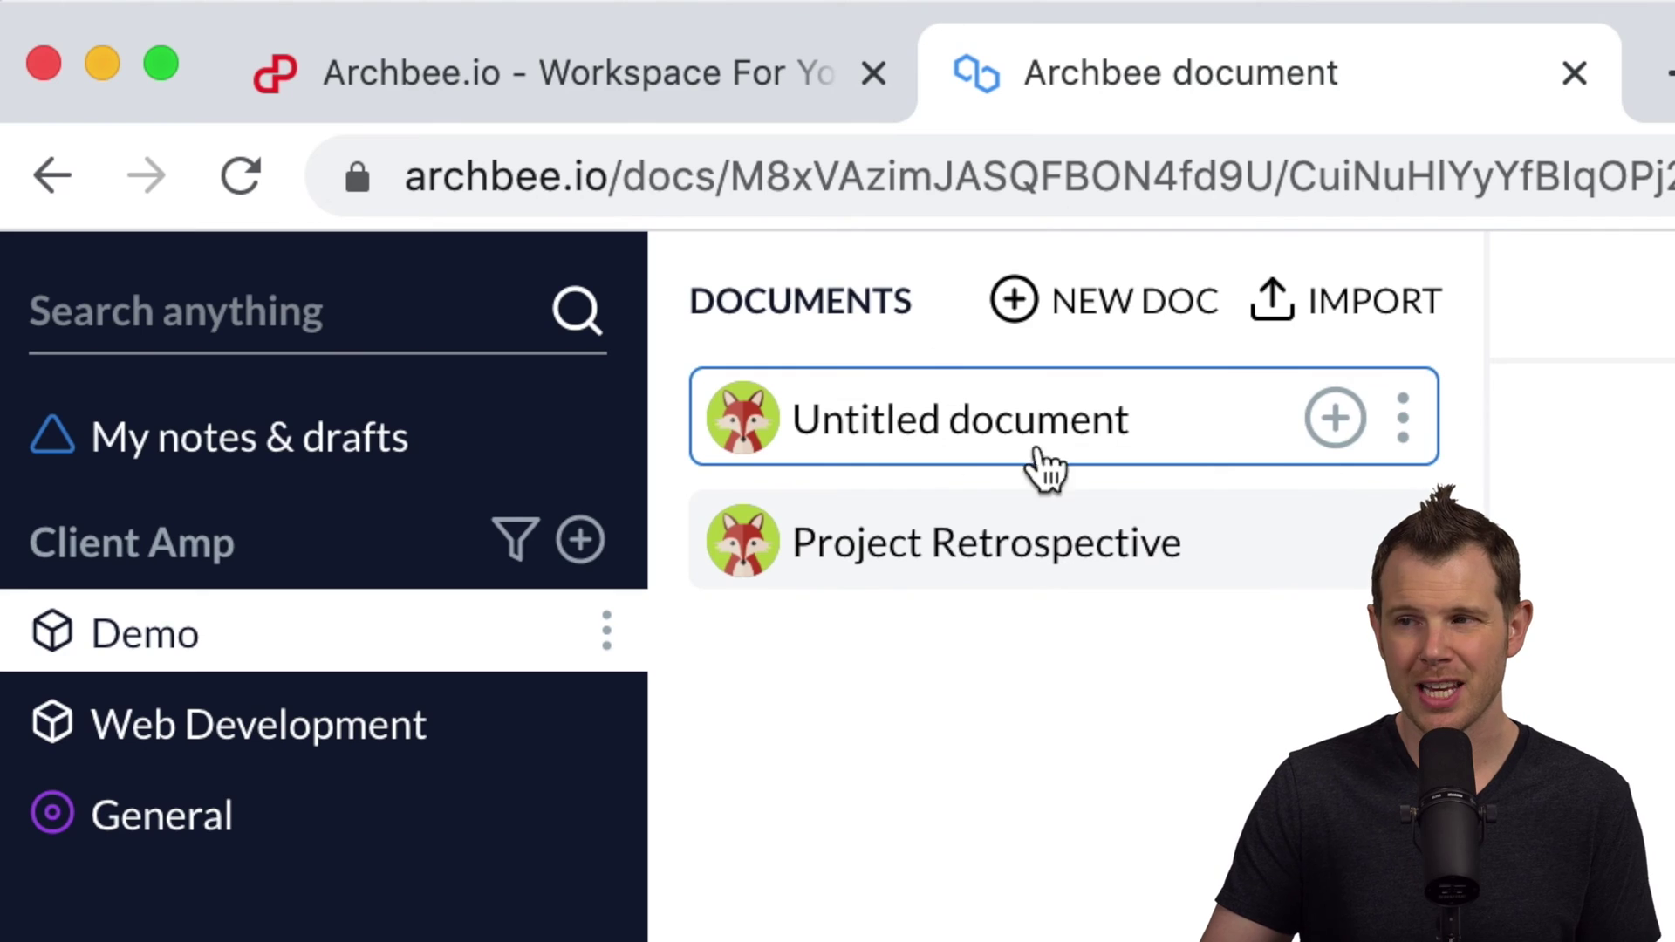
click(1343, 427)
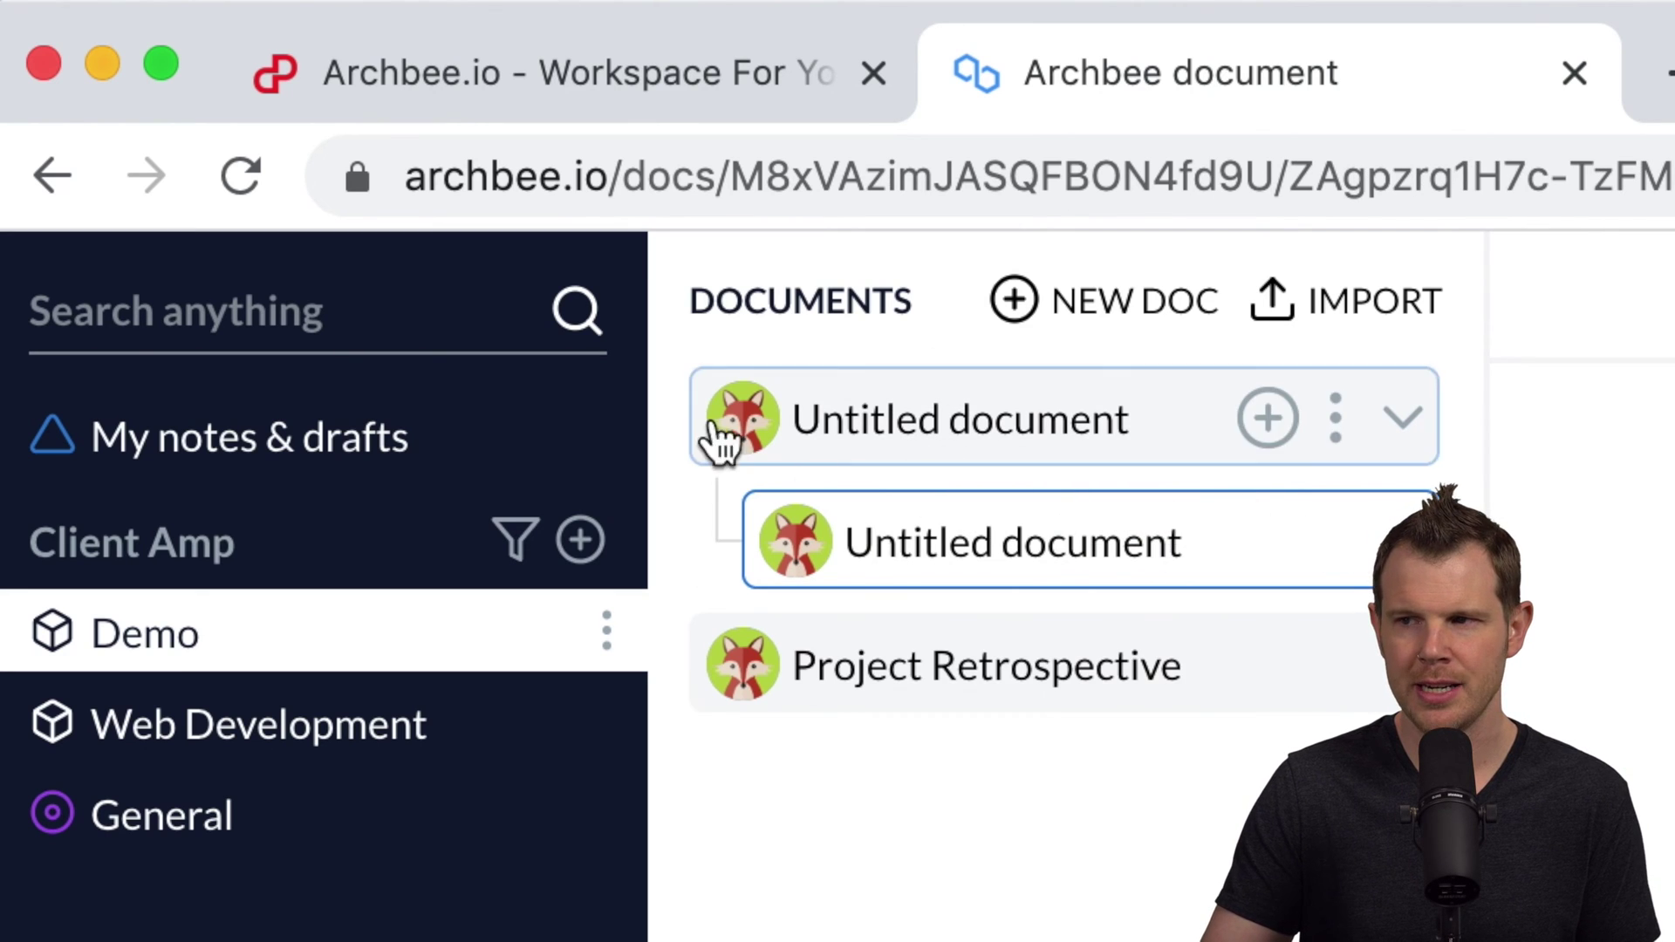
drag(920, 561, 981, 659)
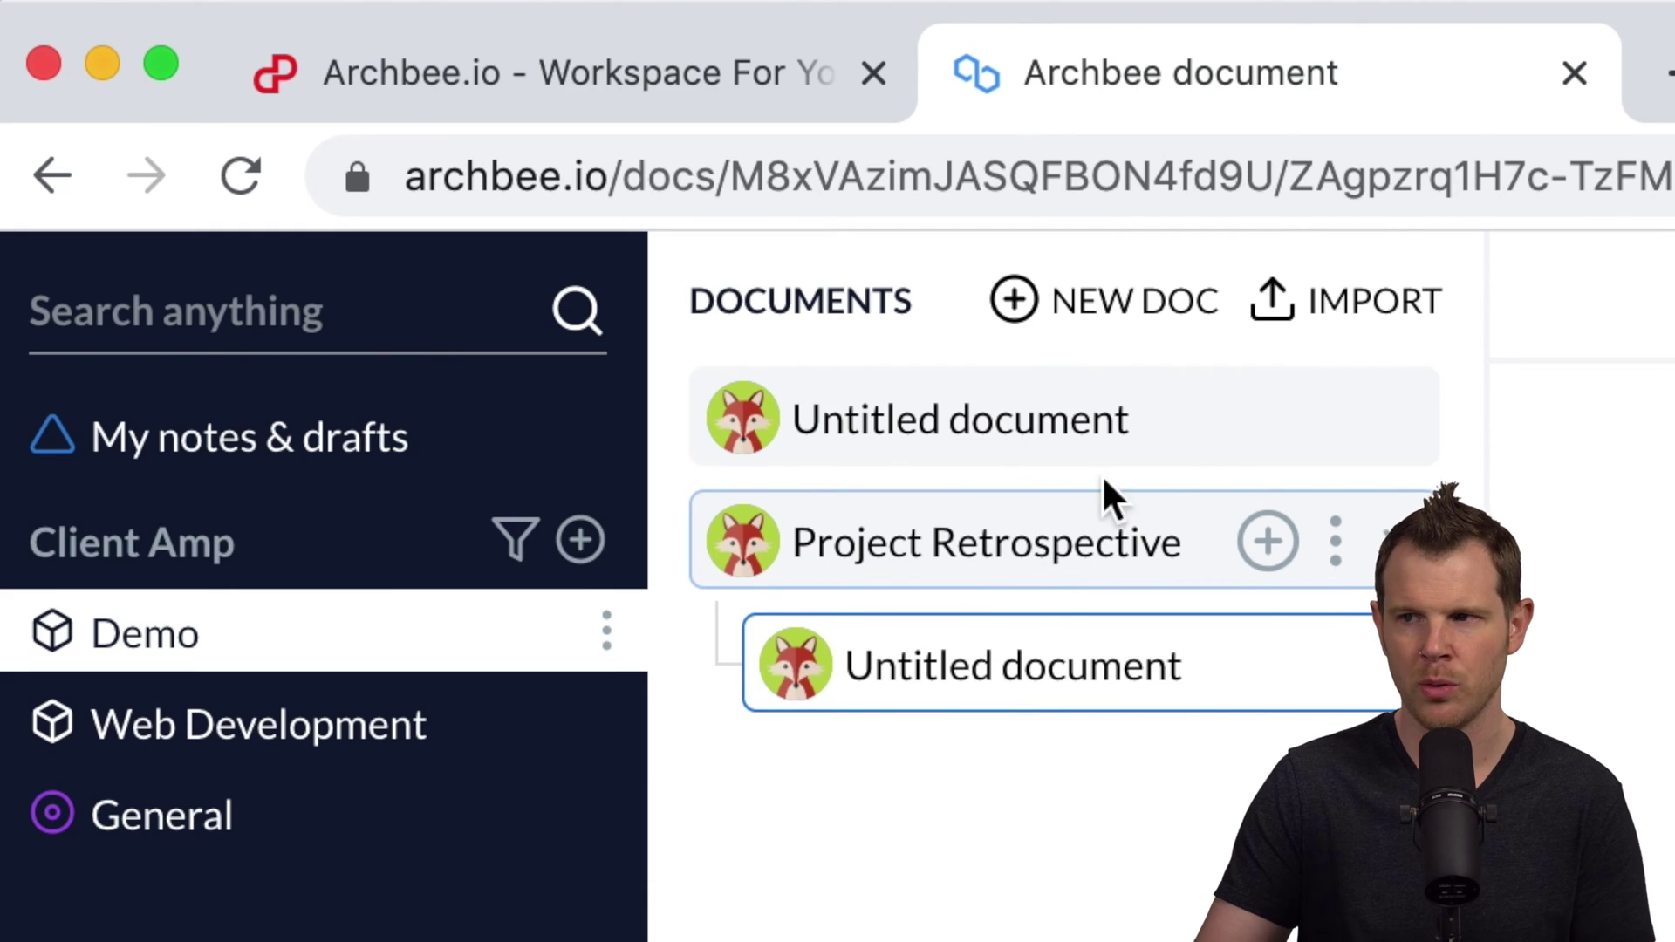
Open the top-level untitled document and review the actions available for it
click(1394, 430)
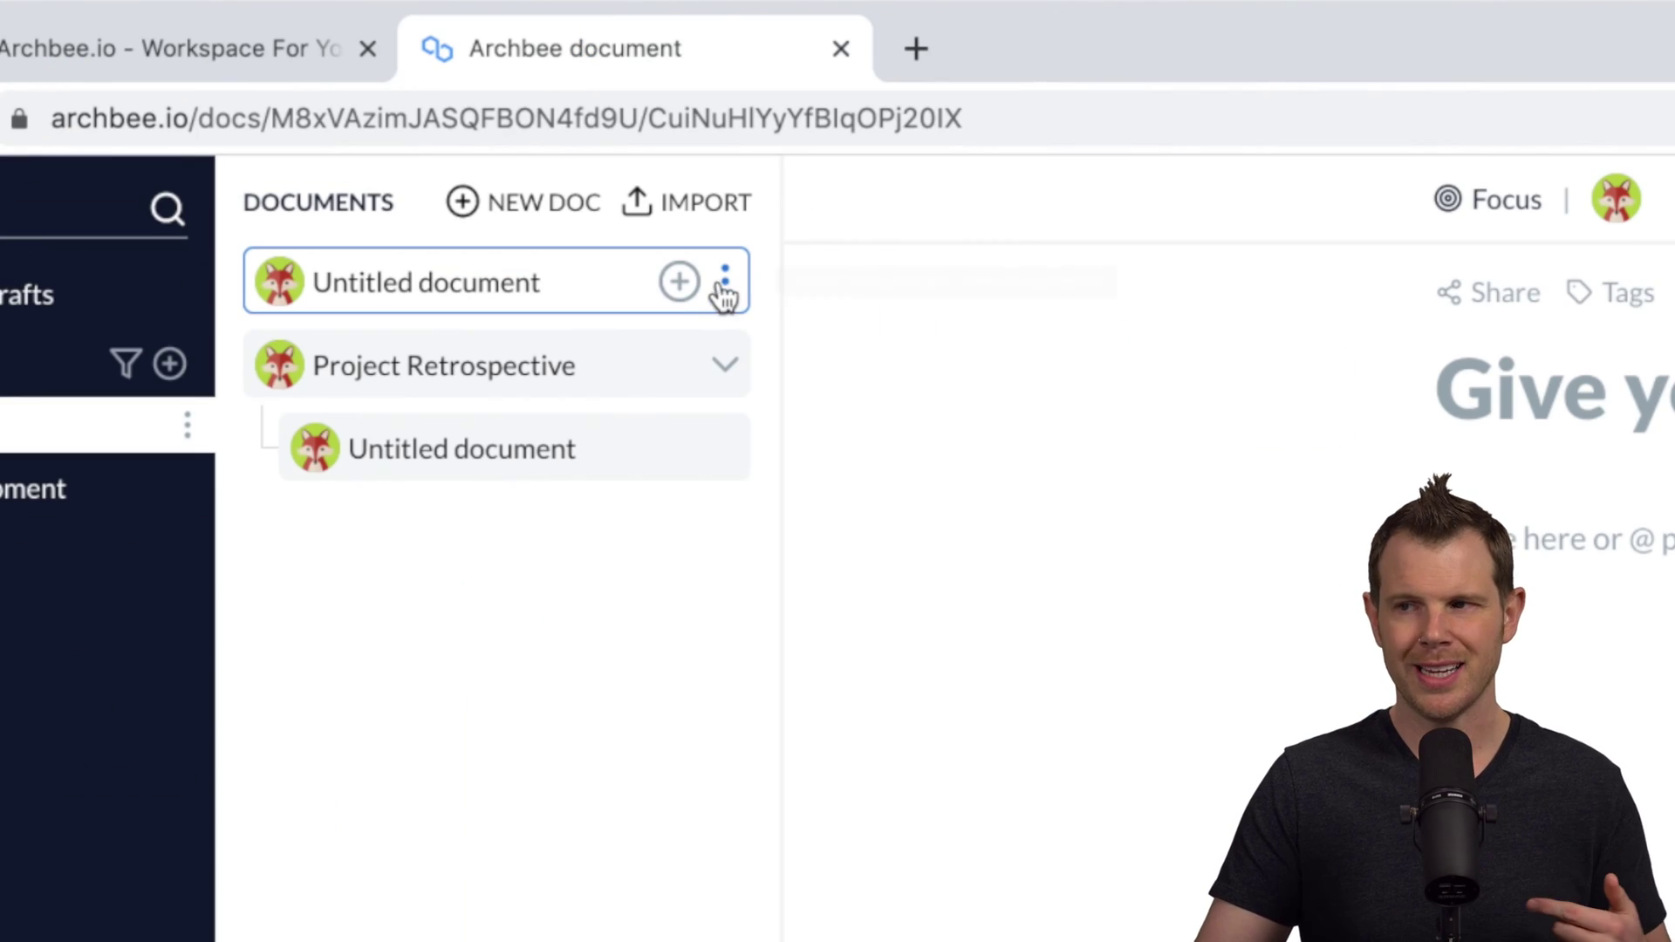
click(725, 284)
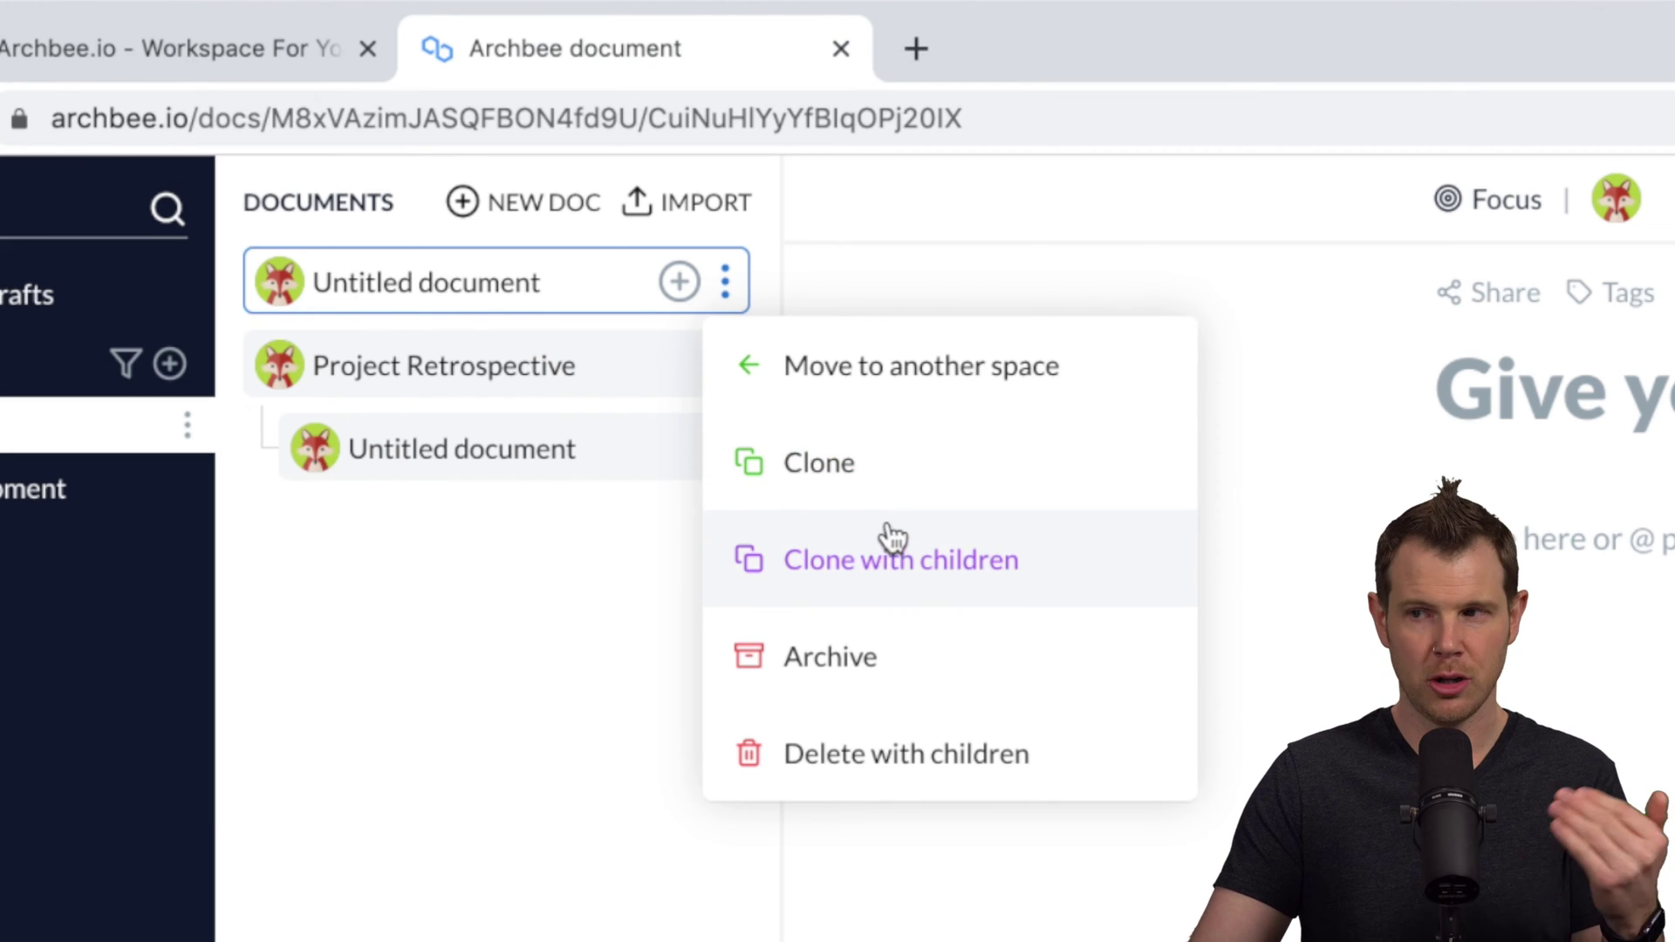
click(479, 636)
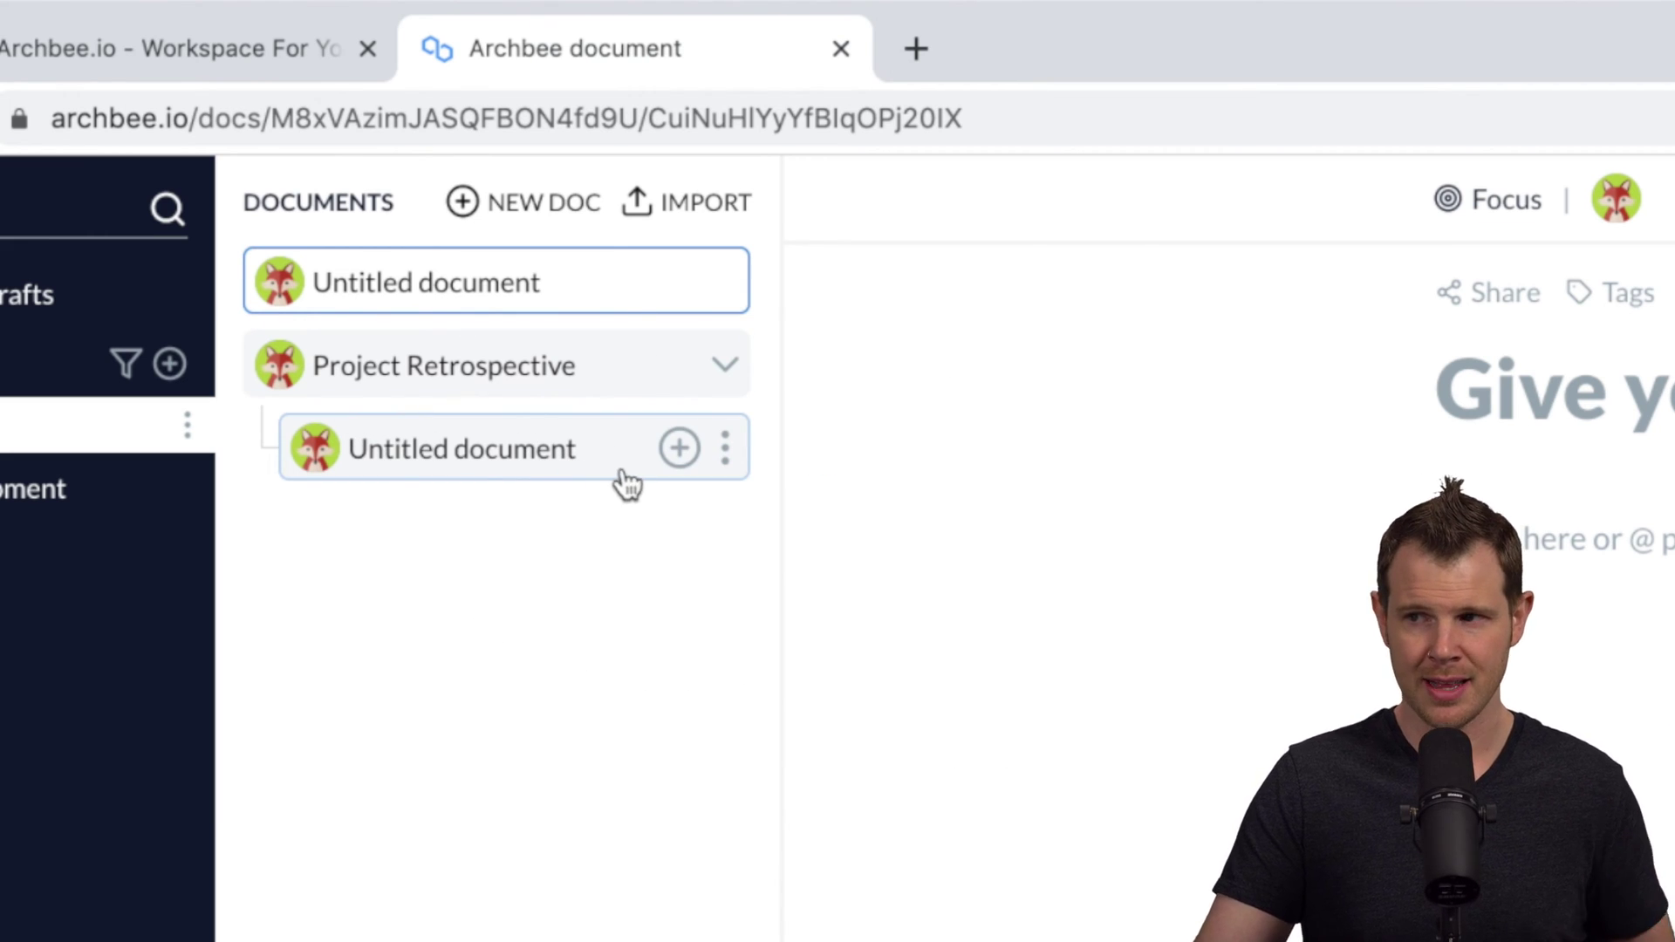
Add three successively nested documents beneath Project Retrospective's untitled child, and rearrange them as siblings directly under that child
click(681, 454)
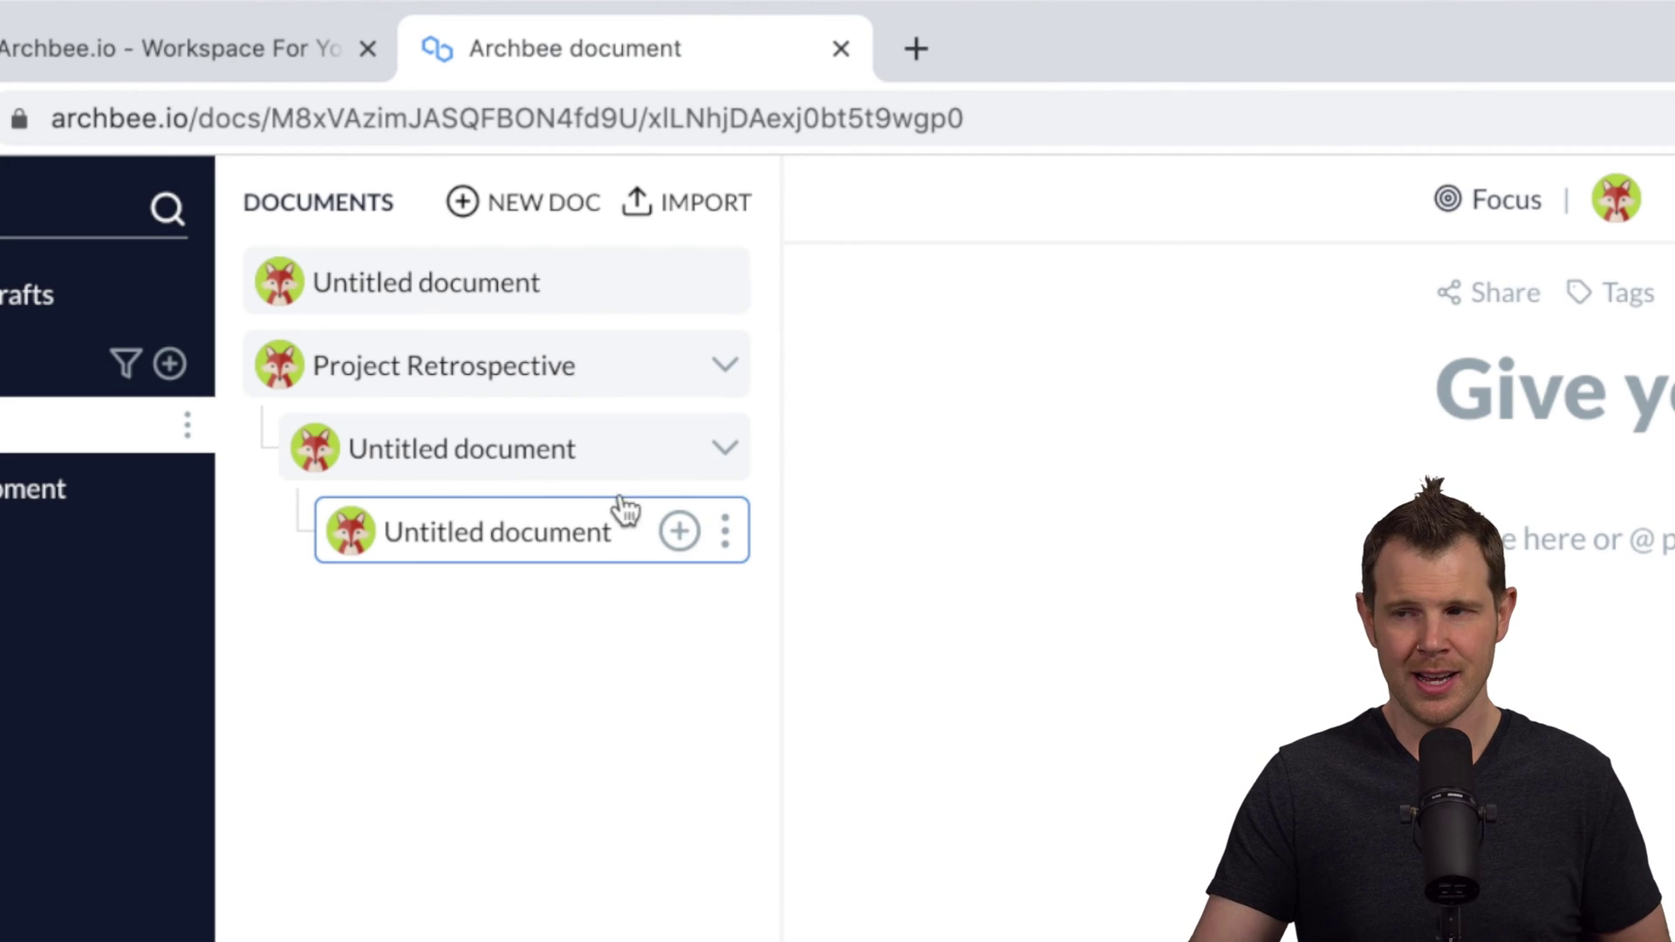
click(680, 531)
click(680, 615)
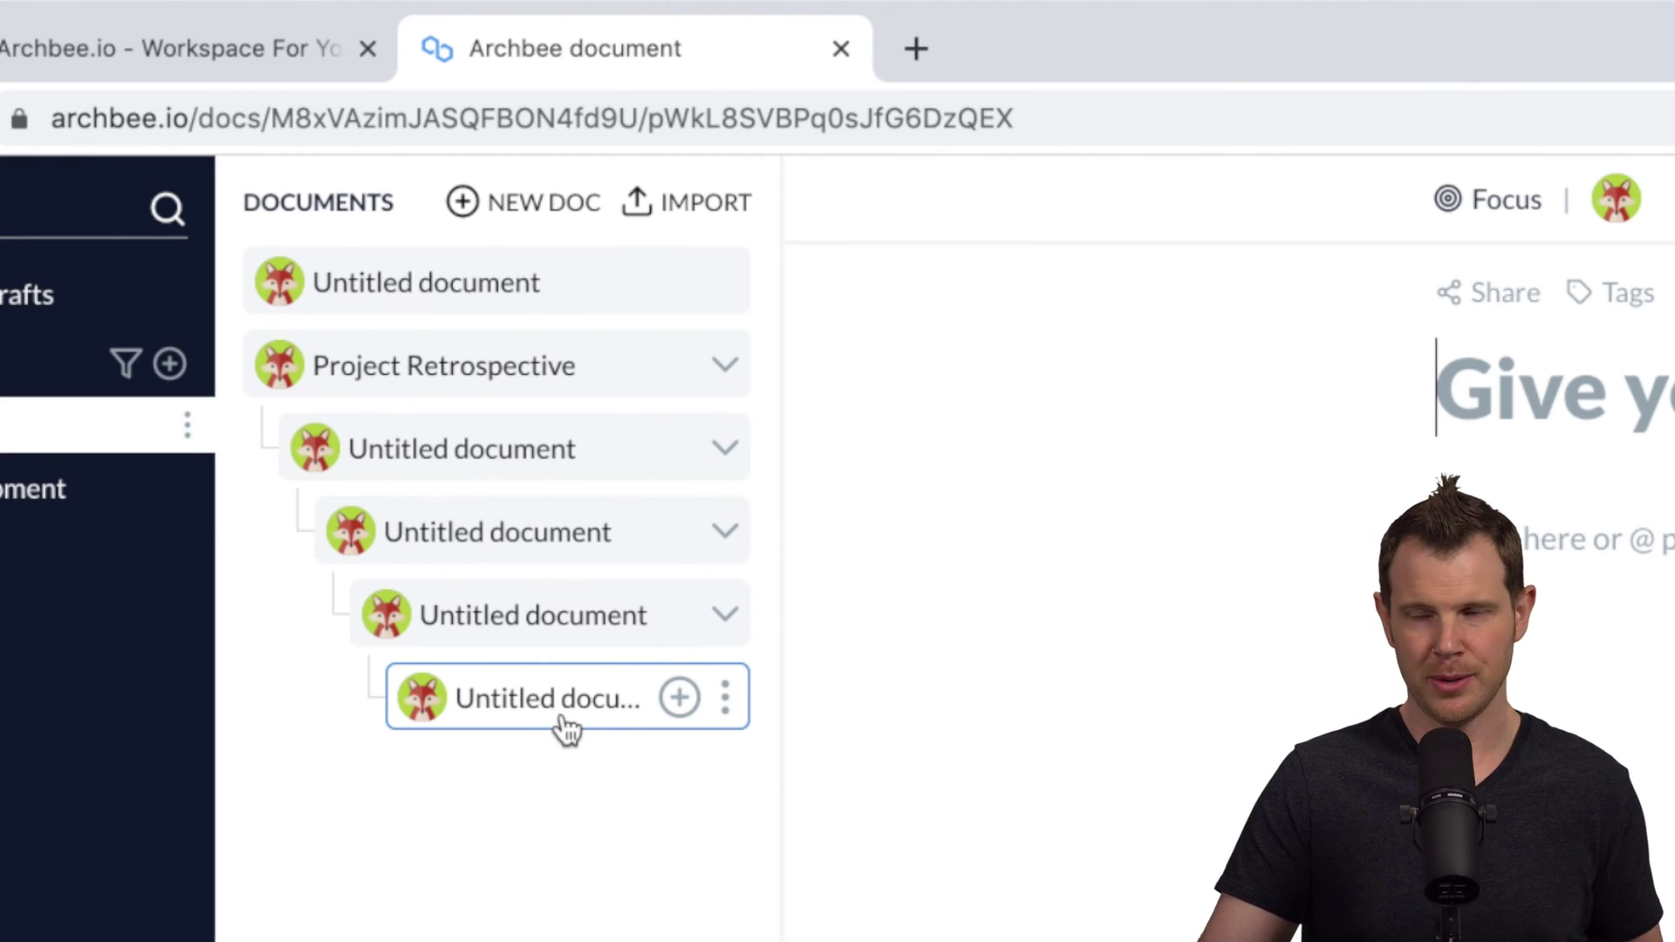
drag(521, 704, 445, 698)
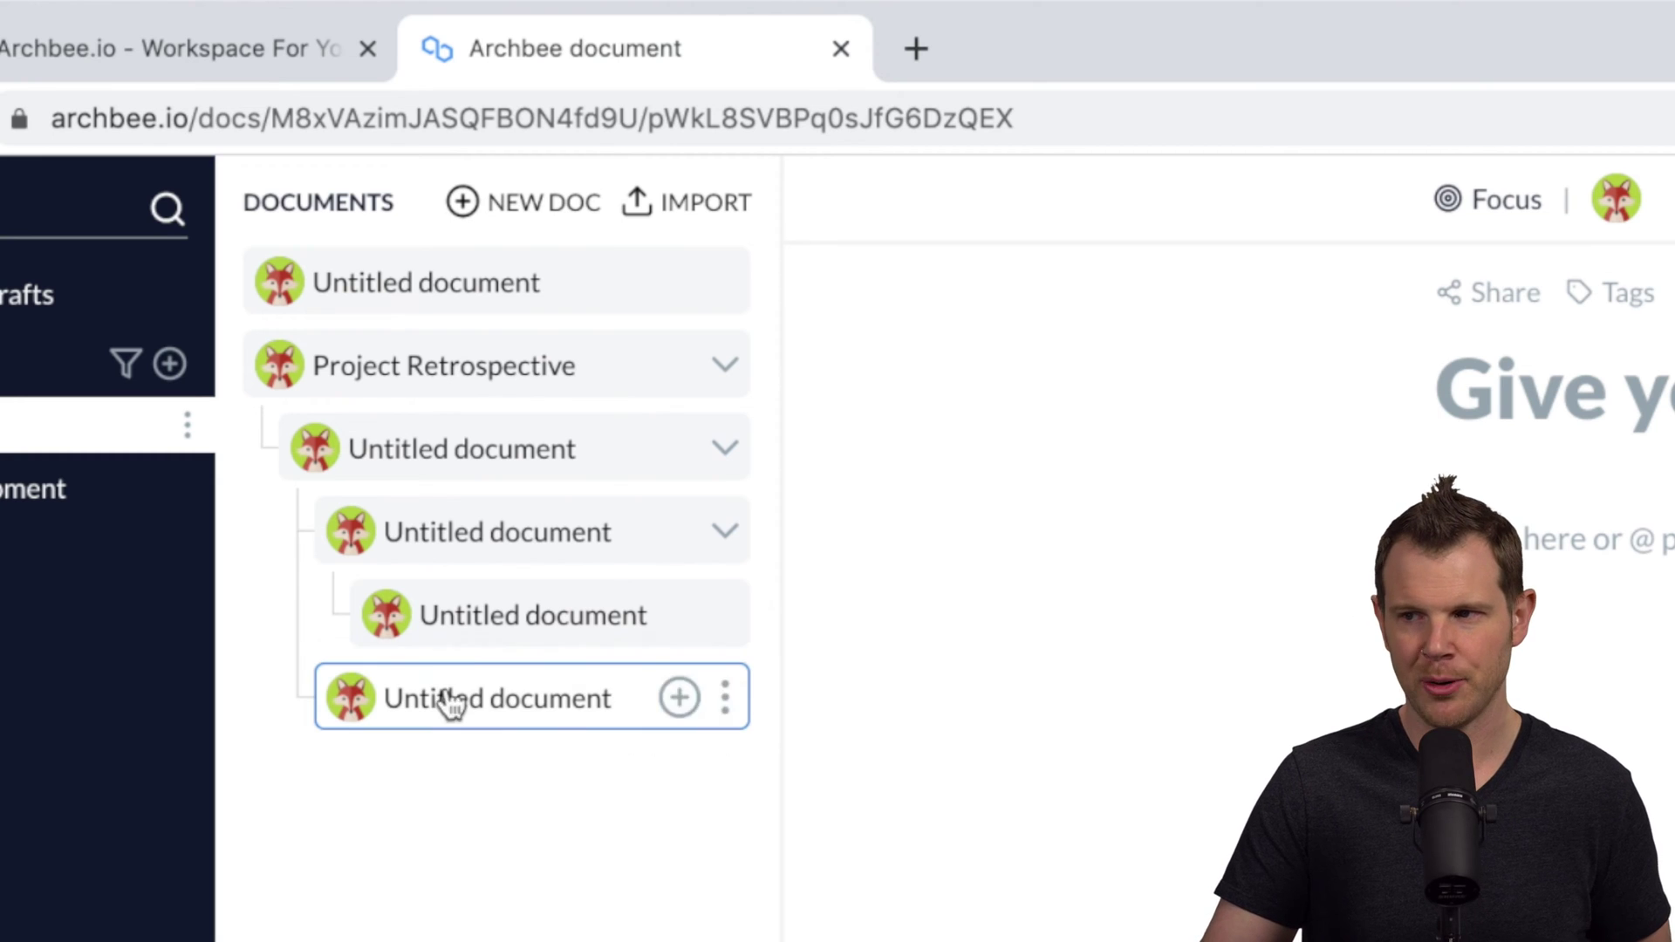
drag(468, 625, 427, 617)
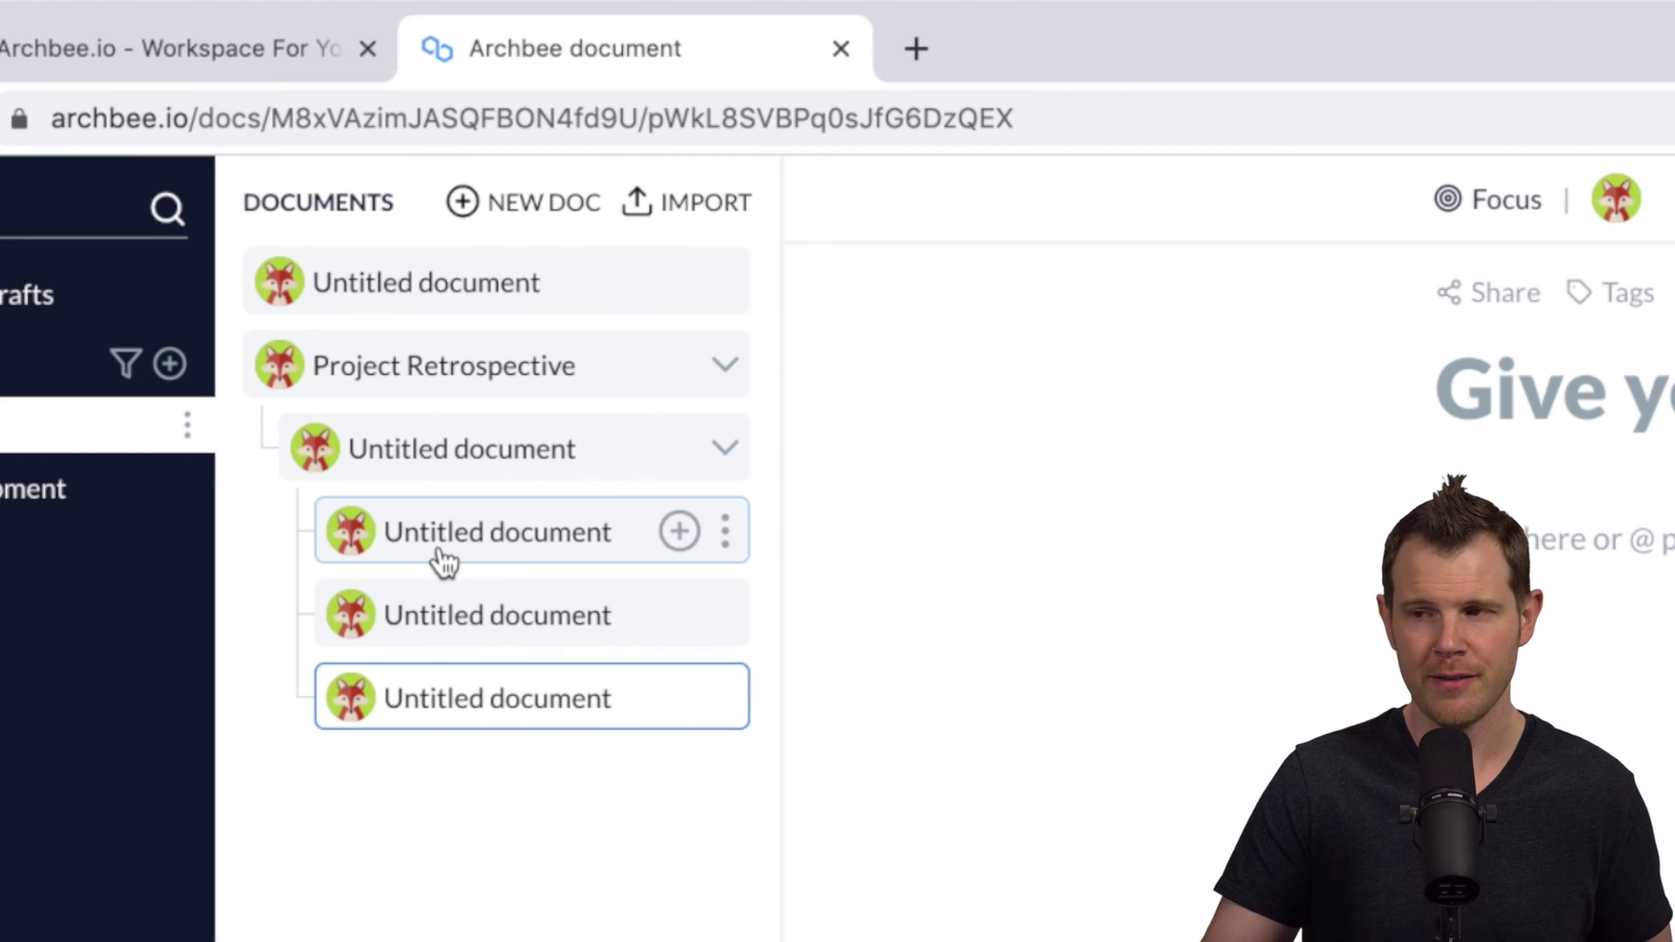
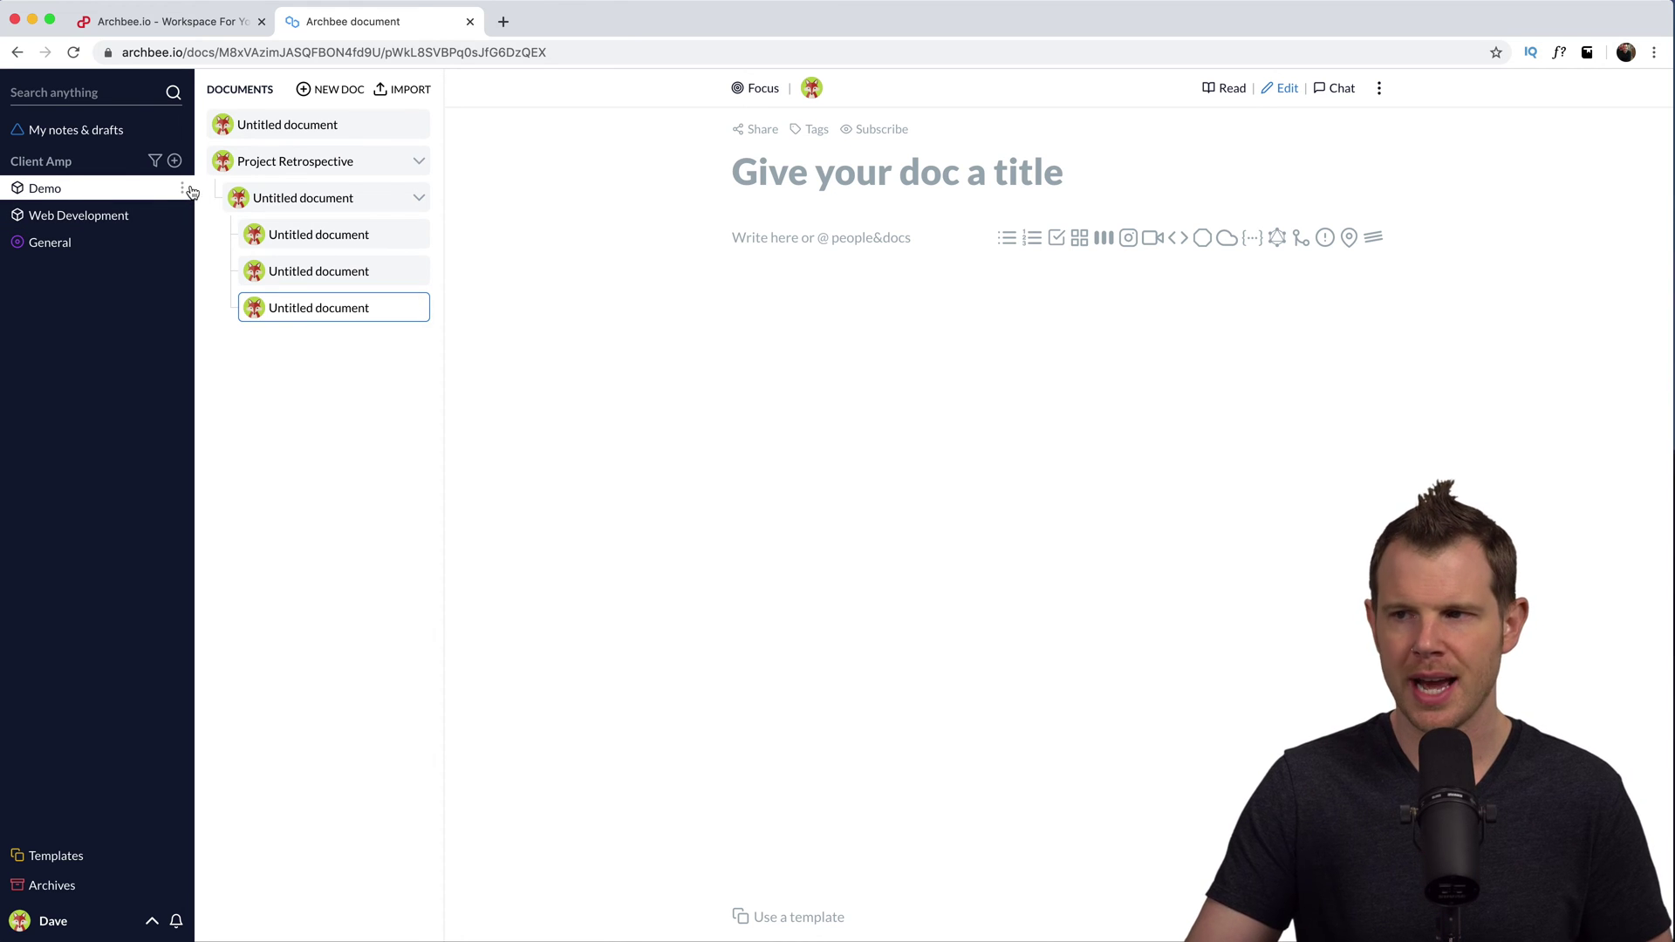
Make the Demo space public in its space settings
click(187, 190)
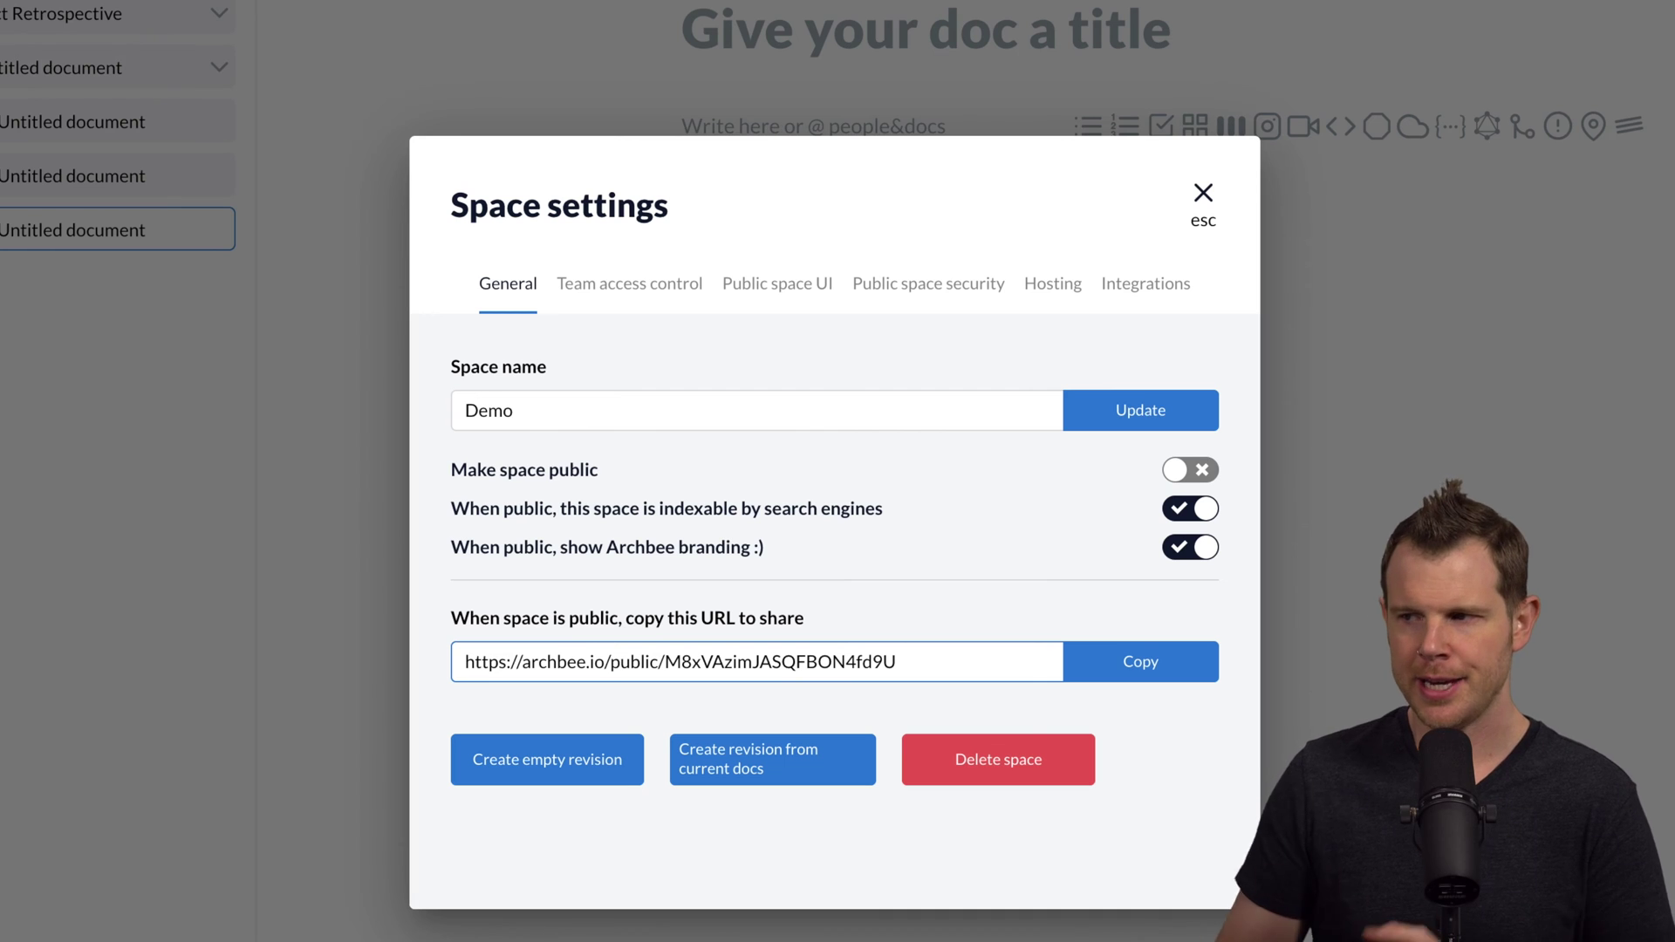
click(1190, 470)
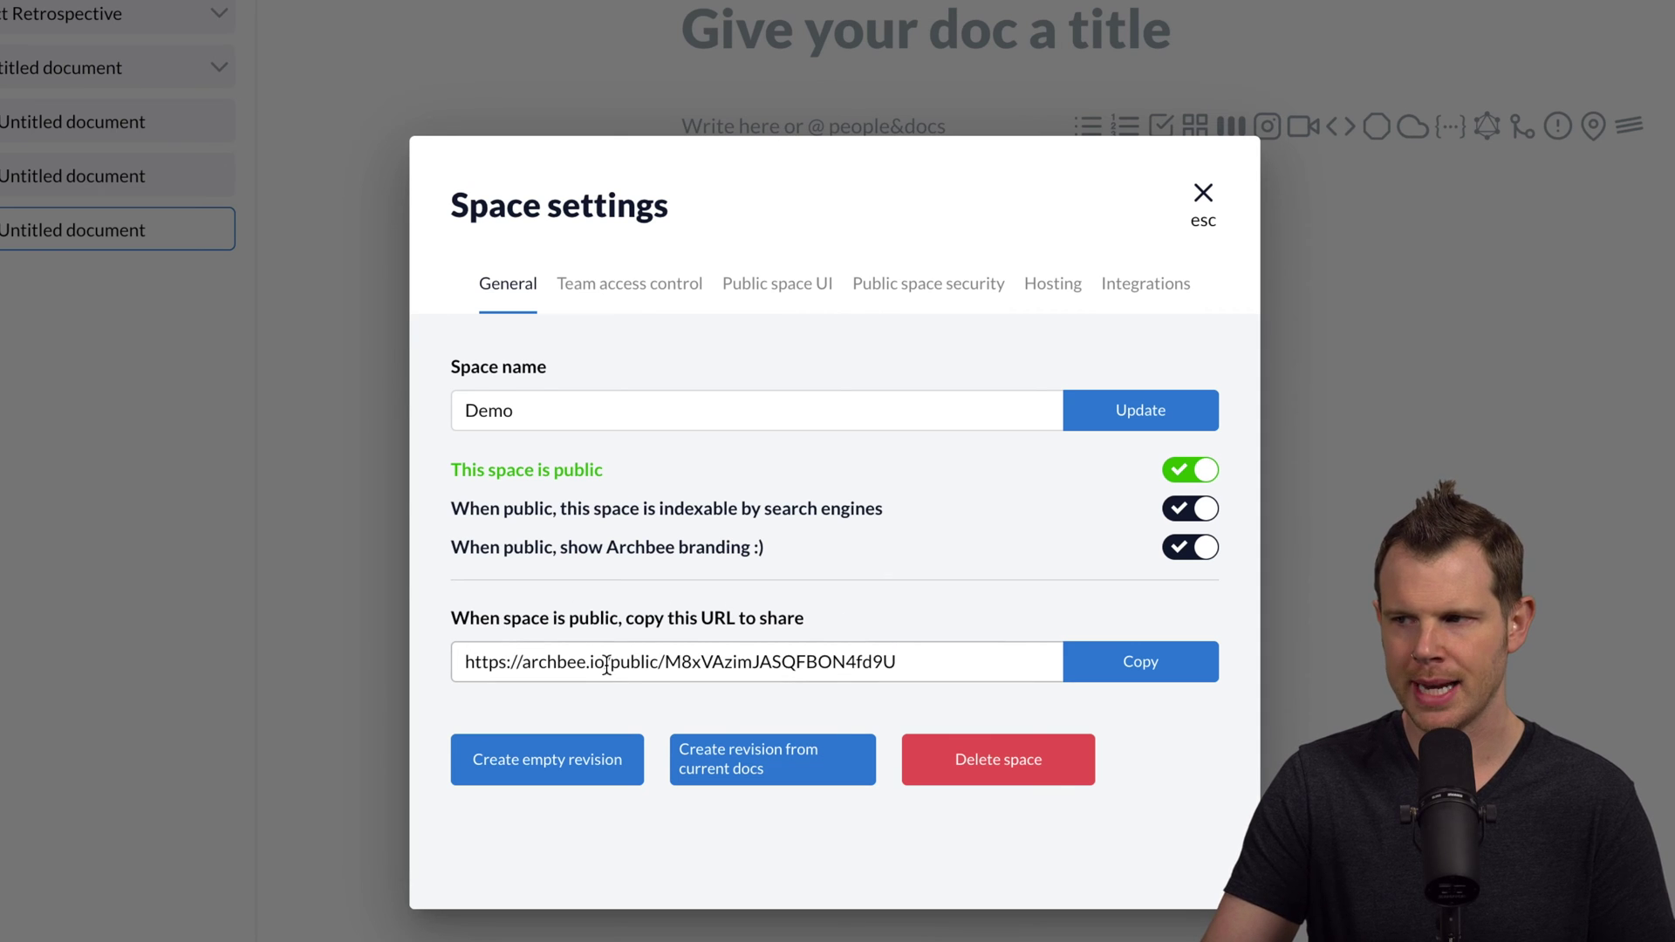
click(655, 664)
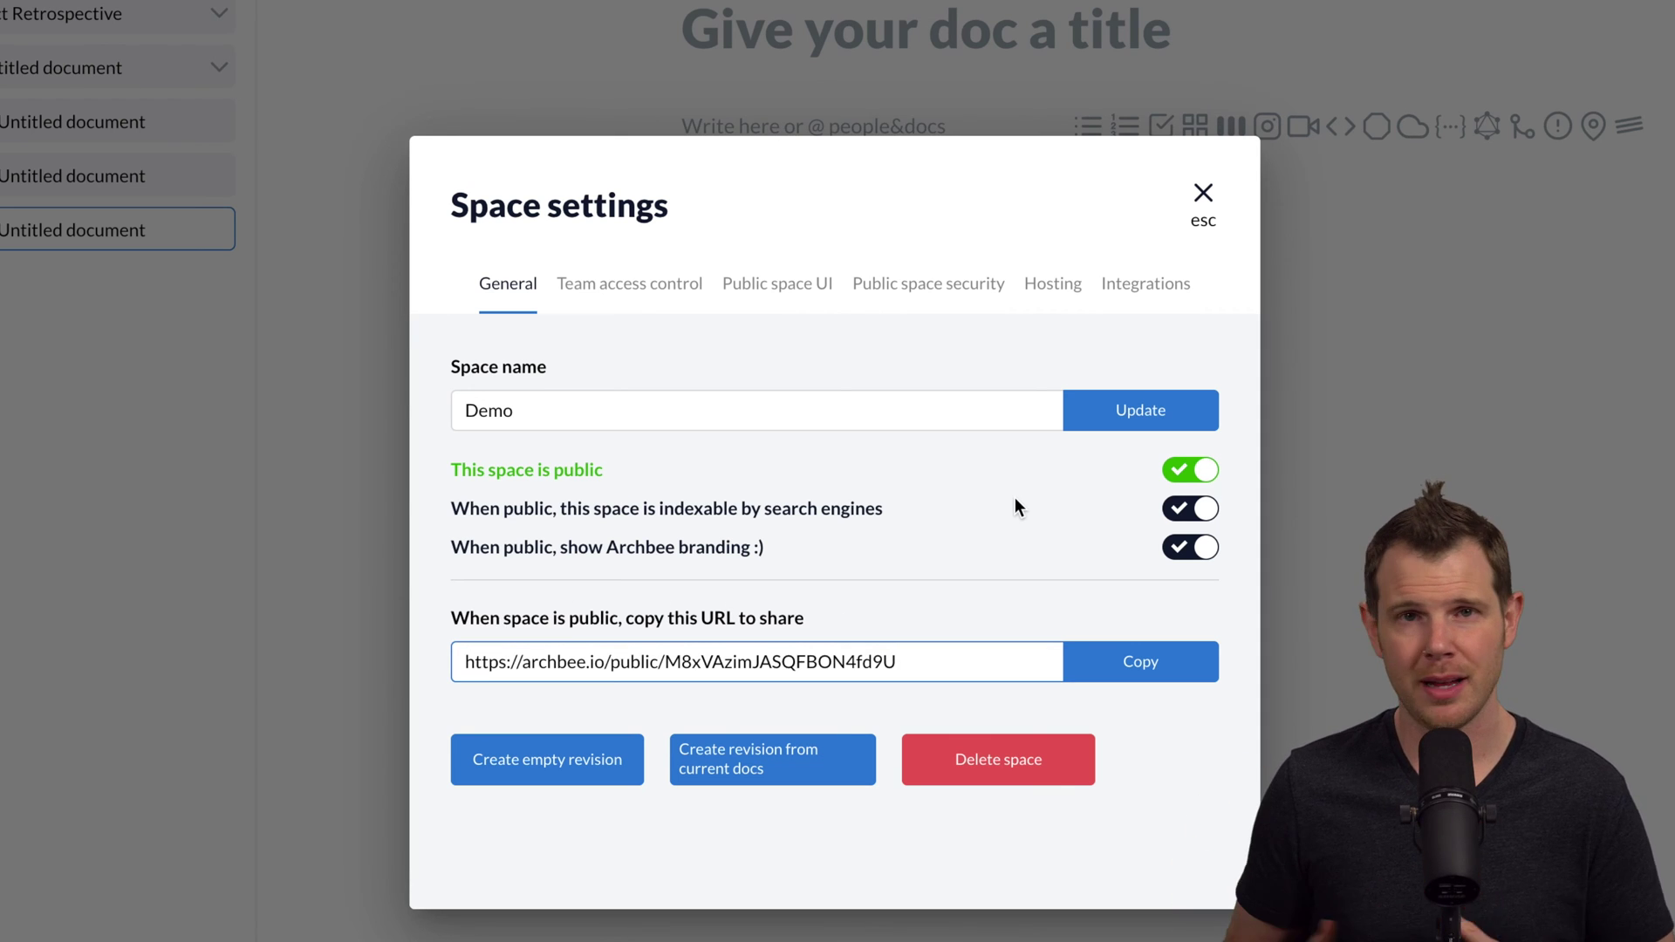
Review the Demo space's custom domain hosting instructions, including the CNAME record, and its public space security options
click(1058, 297)
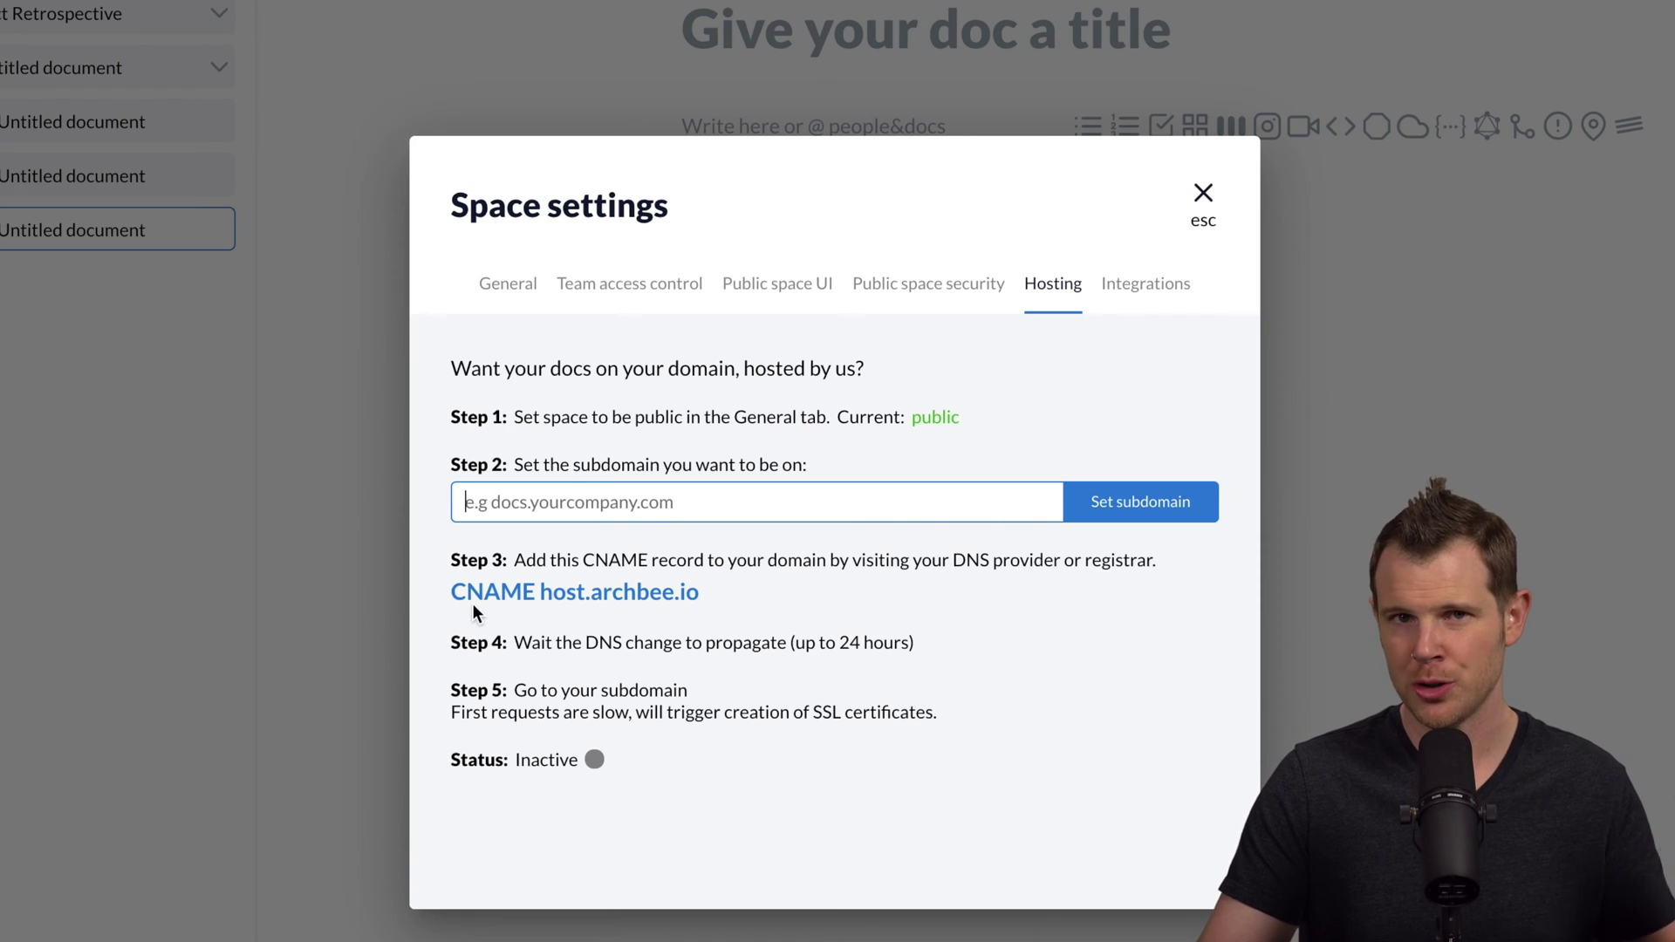
drag(539, 593, 678, 600)
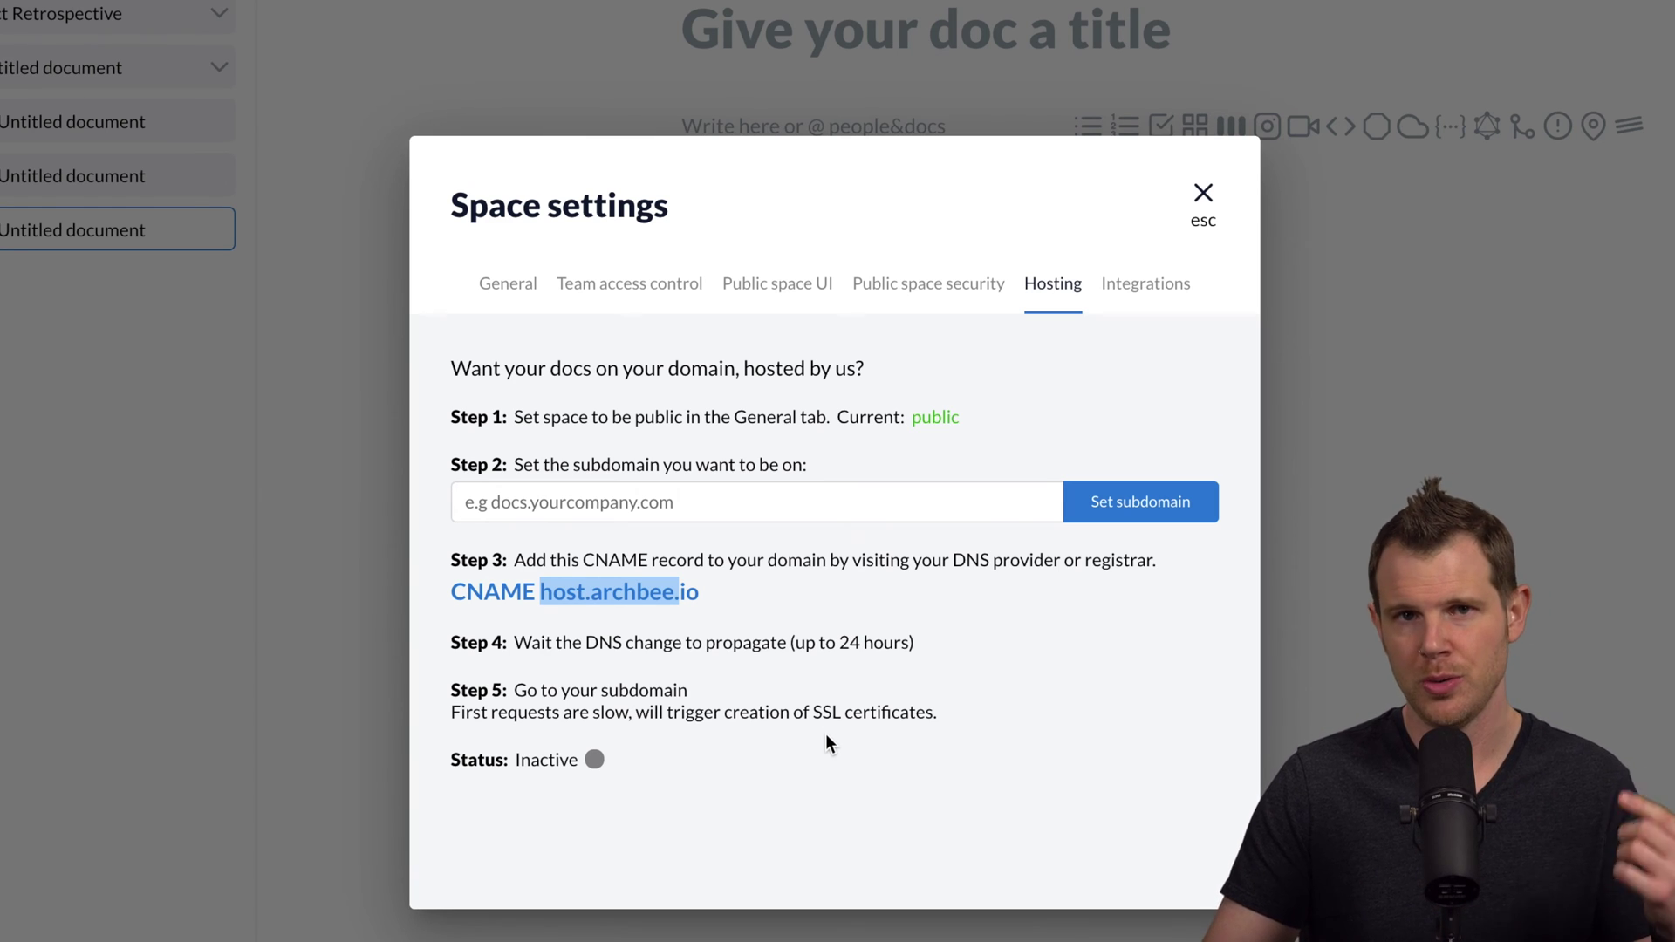
click(928, 283)
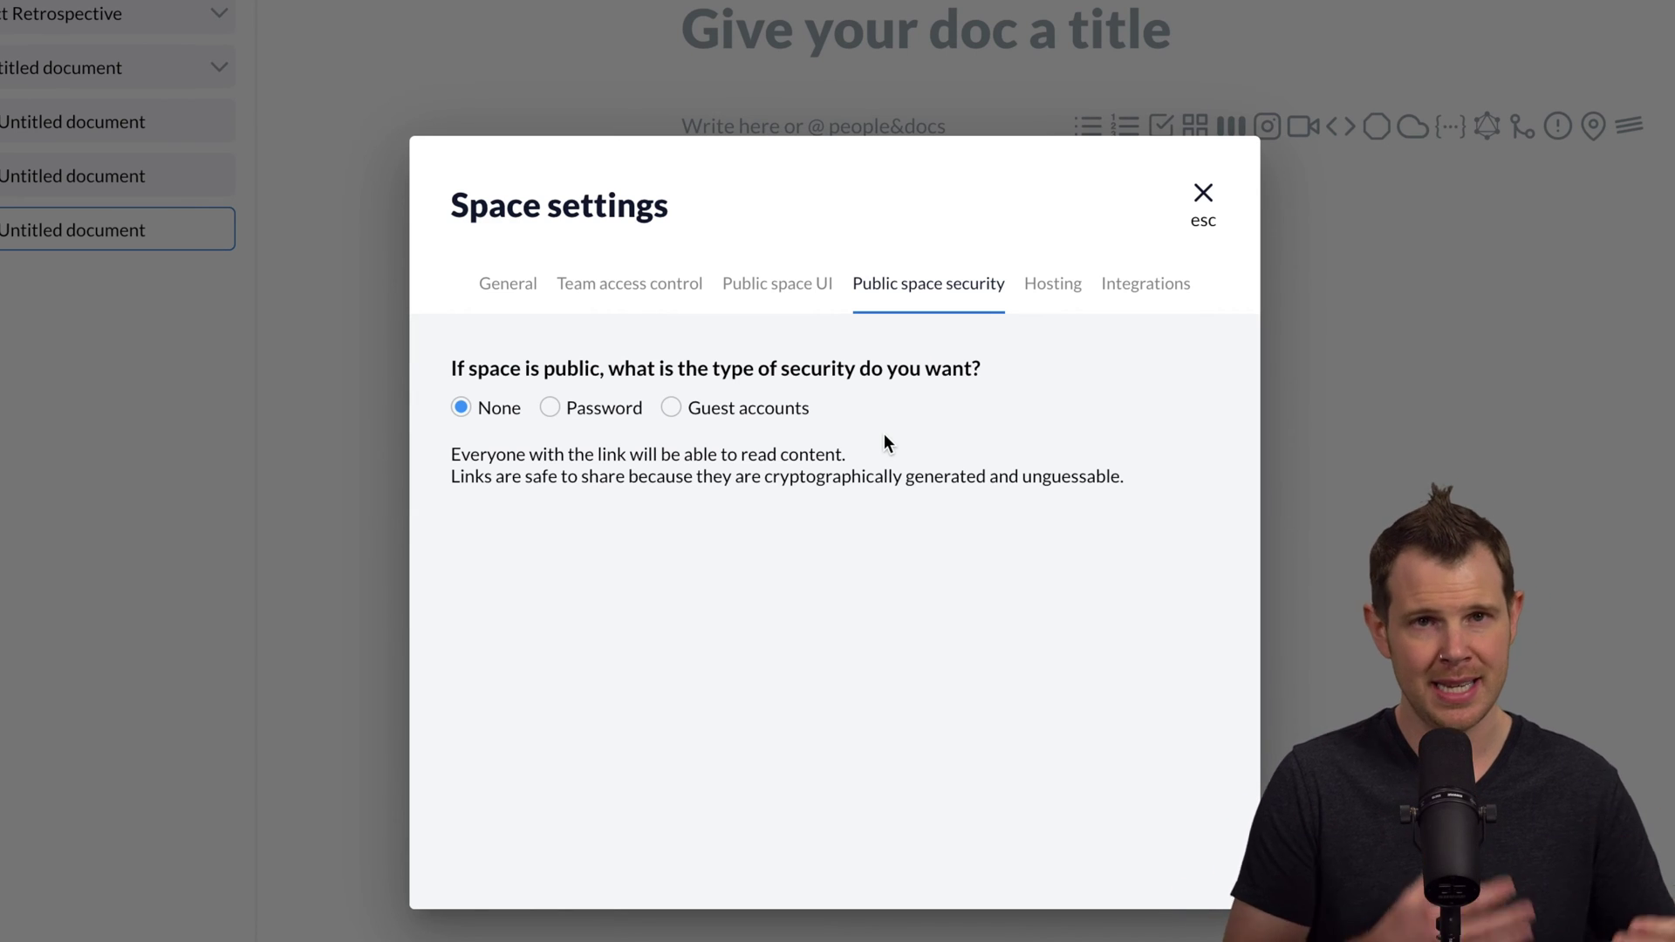
click(729, 301)
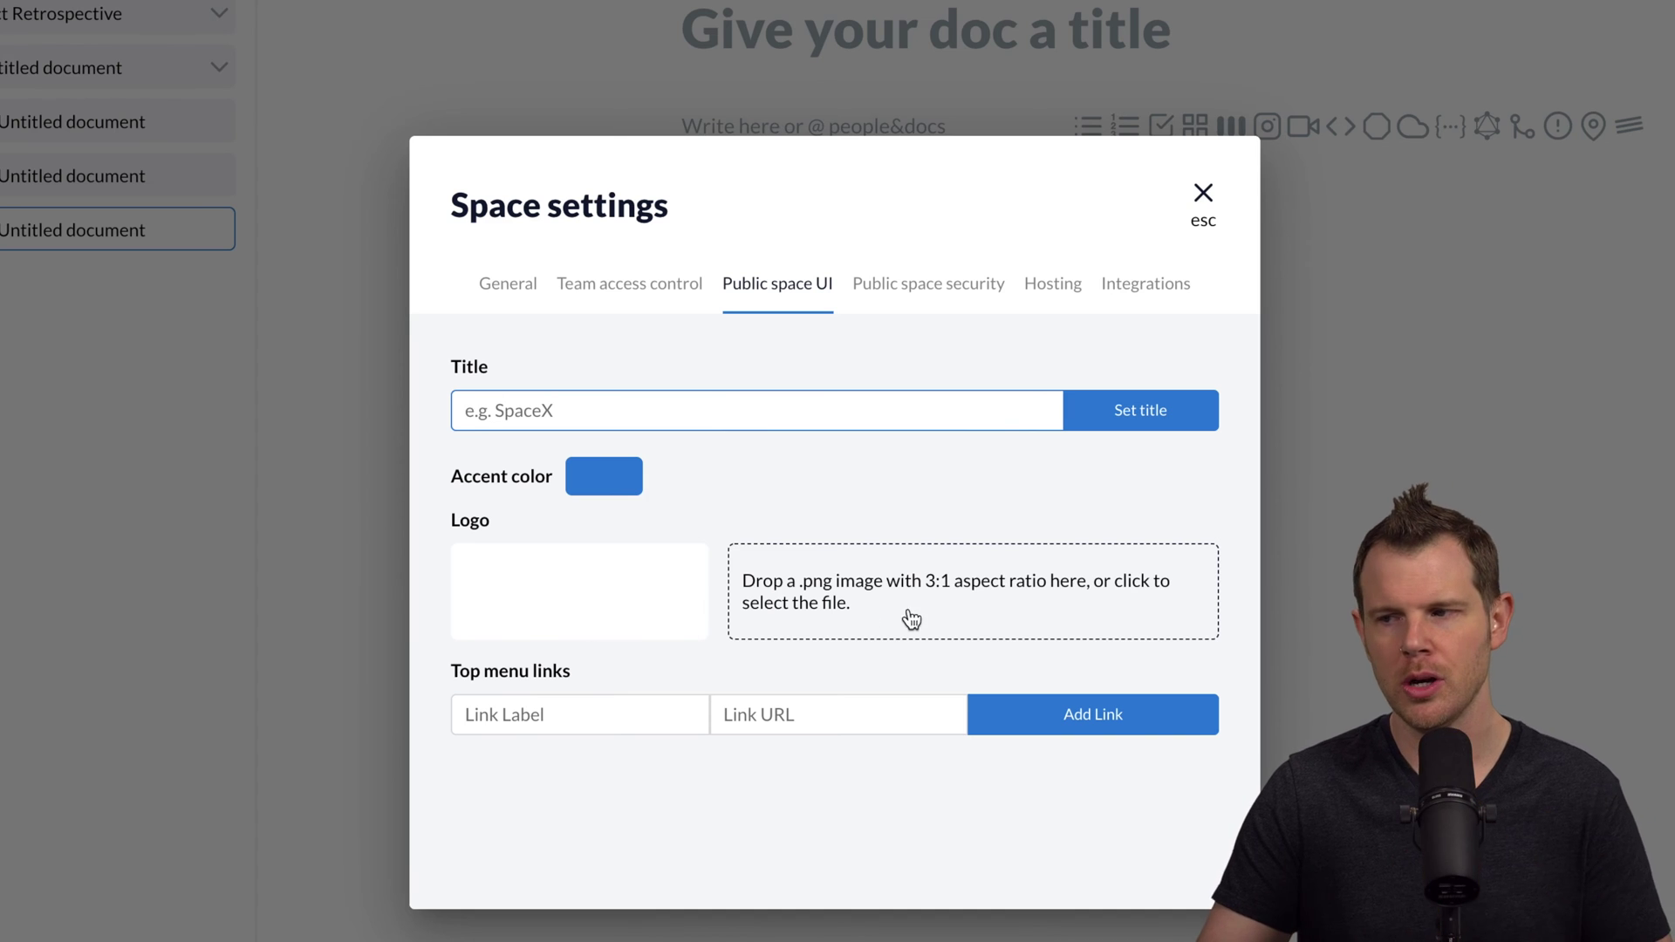
click(585, 714)
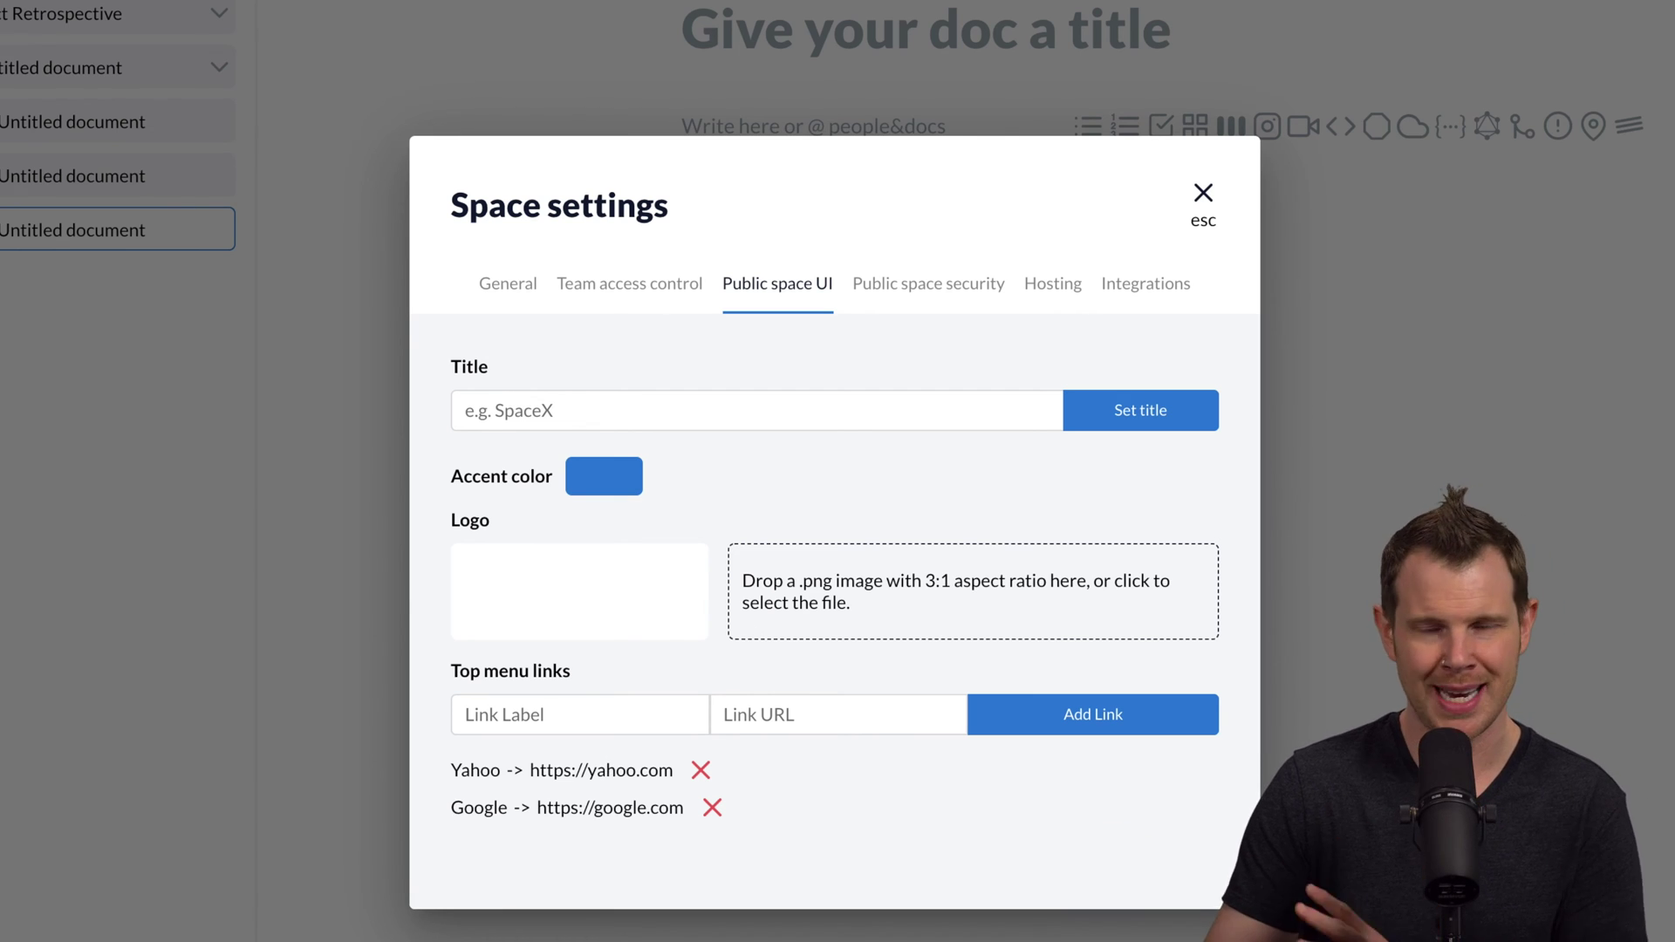
Copy the Demo space's public sharing URL and open the public site in a new browser tab
click(490, 294)
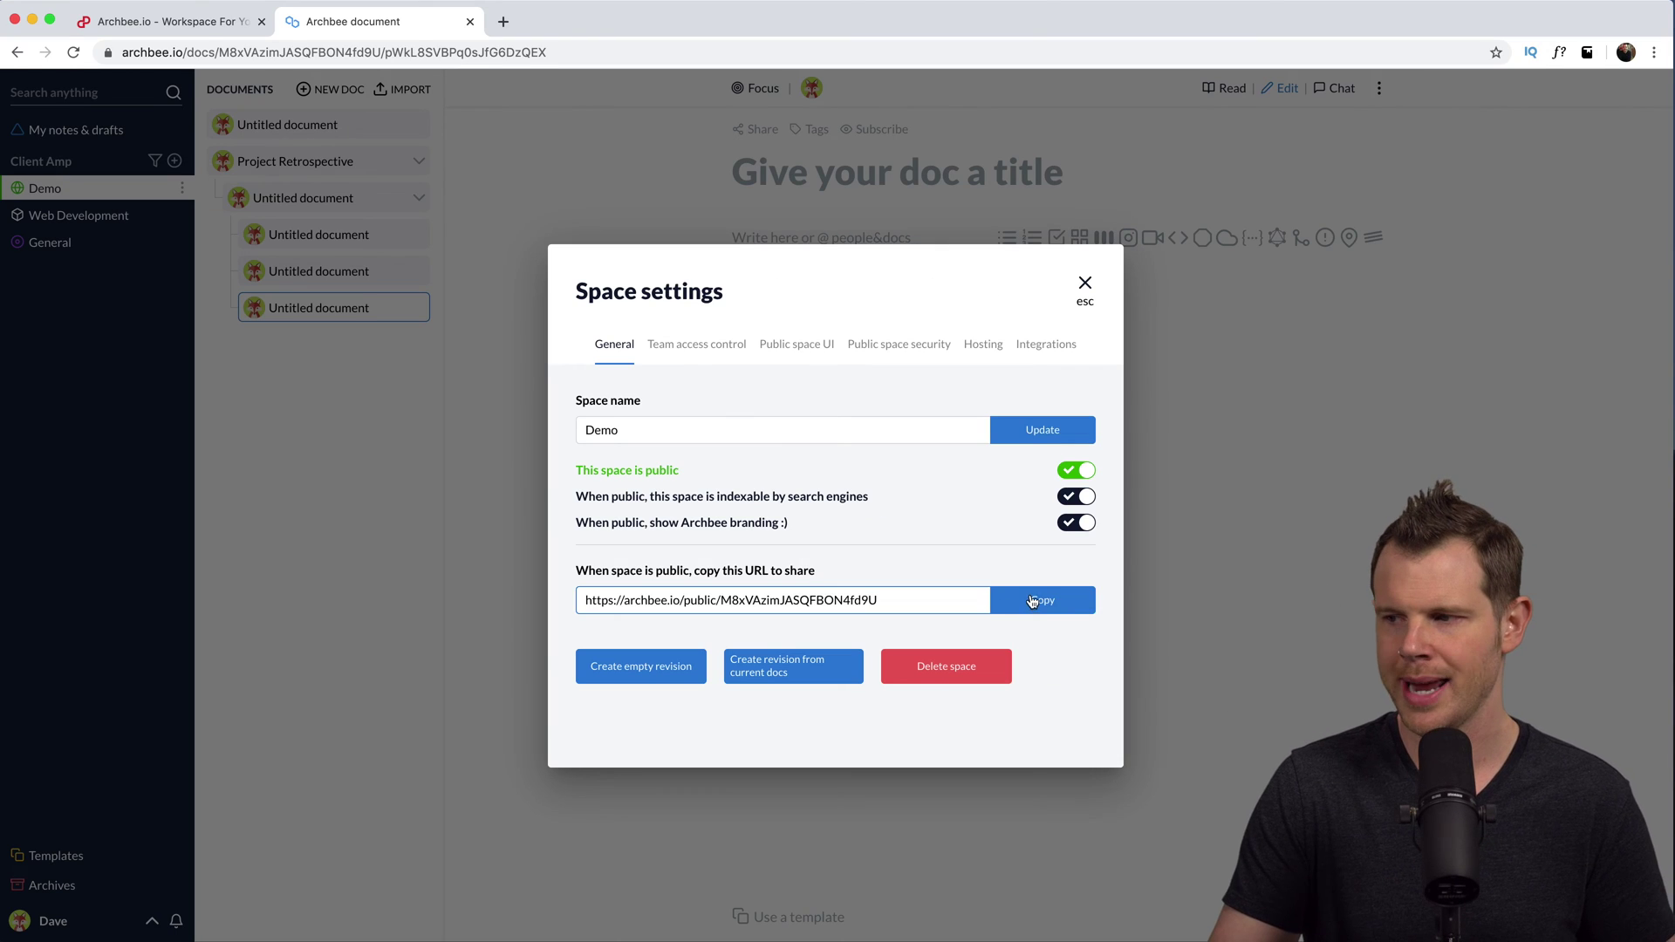
click(1125, 659)
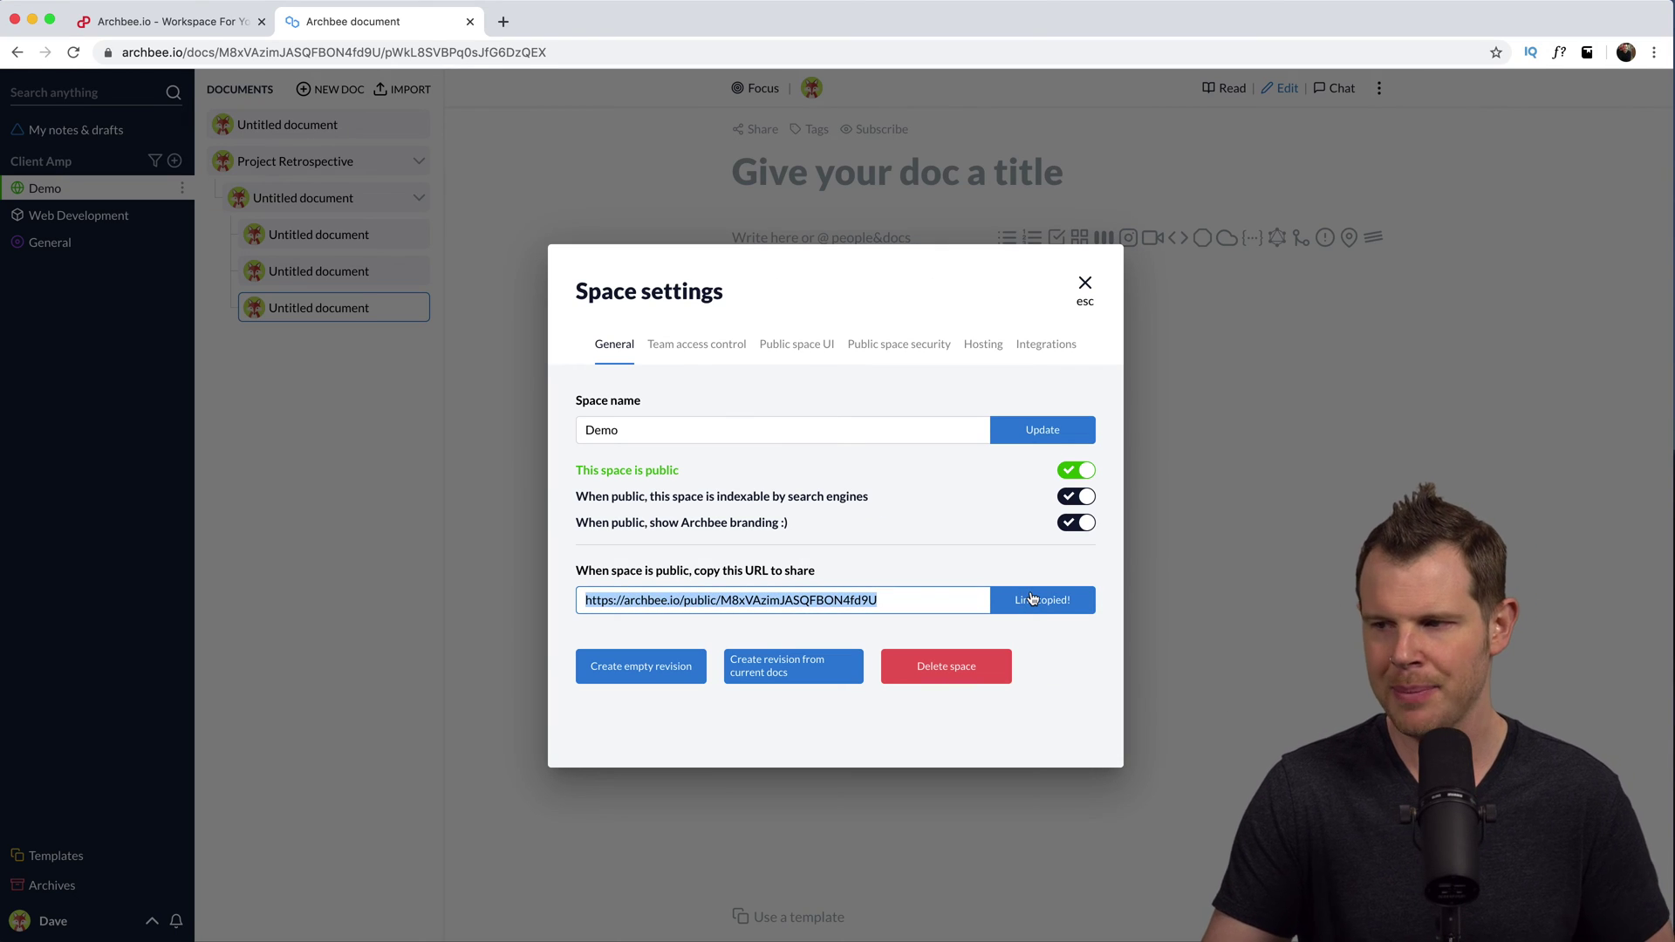
key(super+t)
key(super+v)
key(Return)
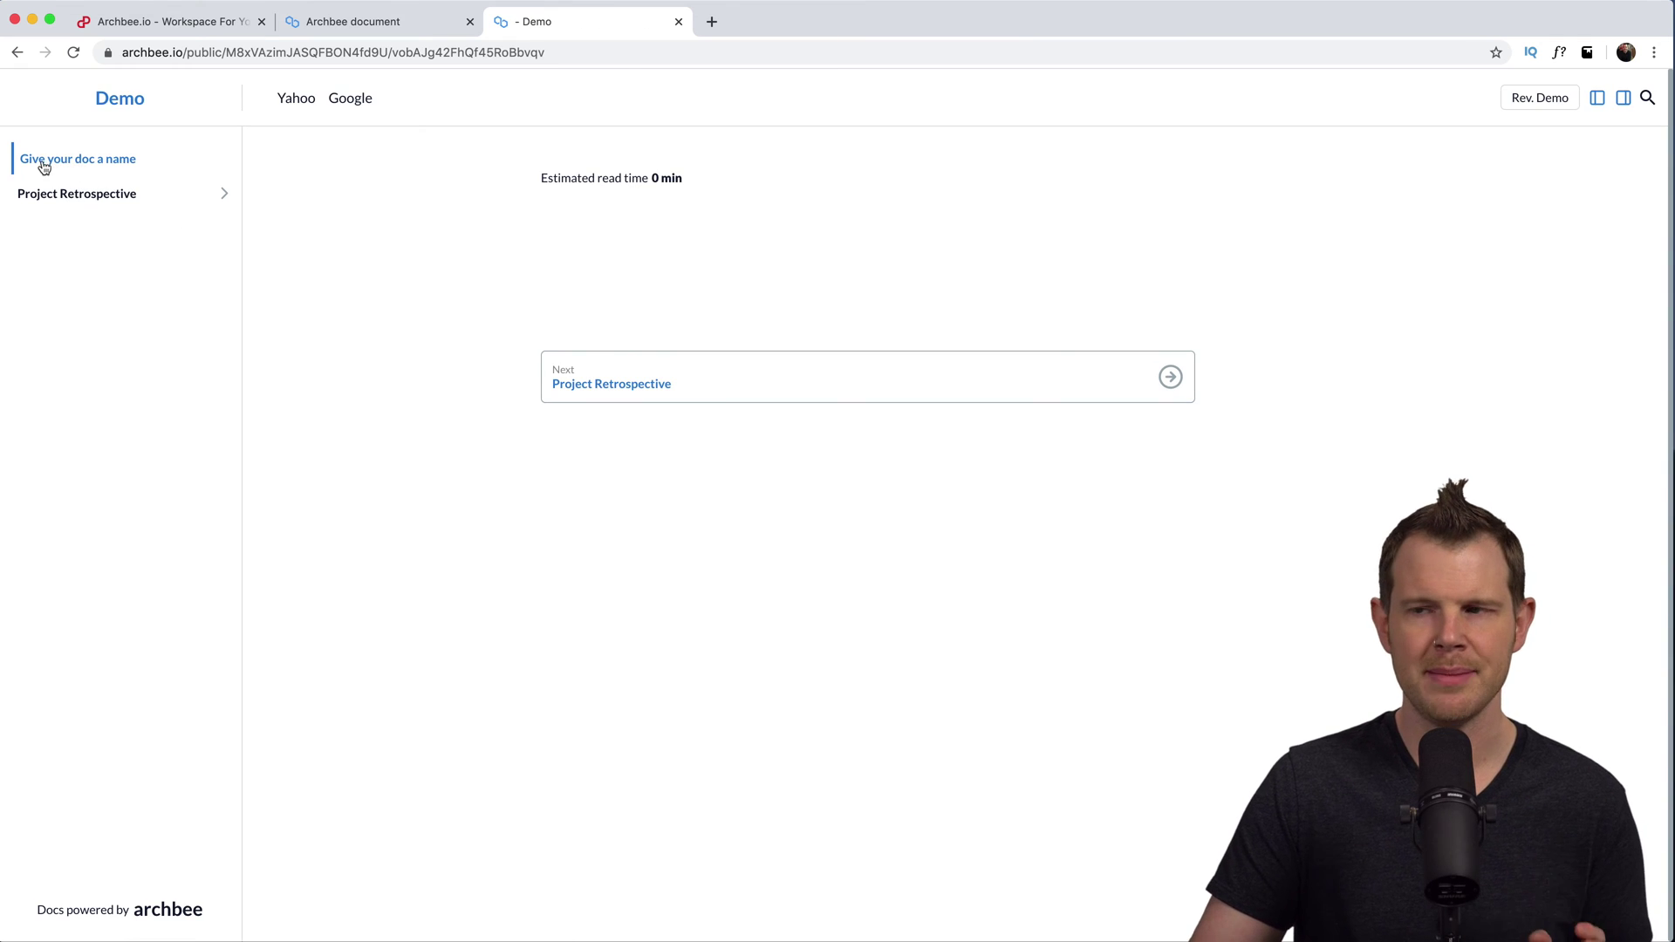
Browse the public Demo site's untitled document and Project Retrospective pages
click(52, 164)
click(67, 192)
click(65, 159)
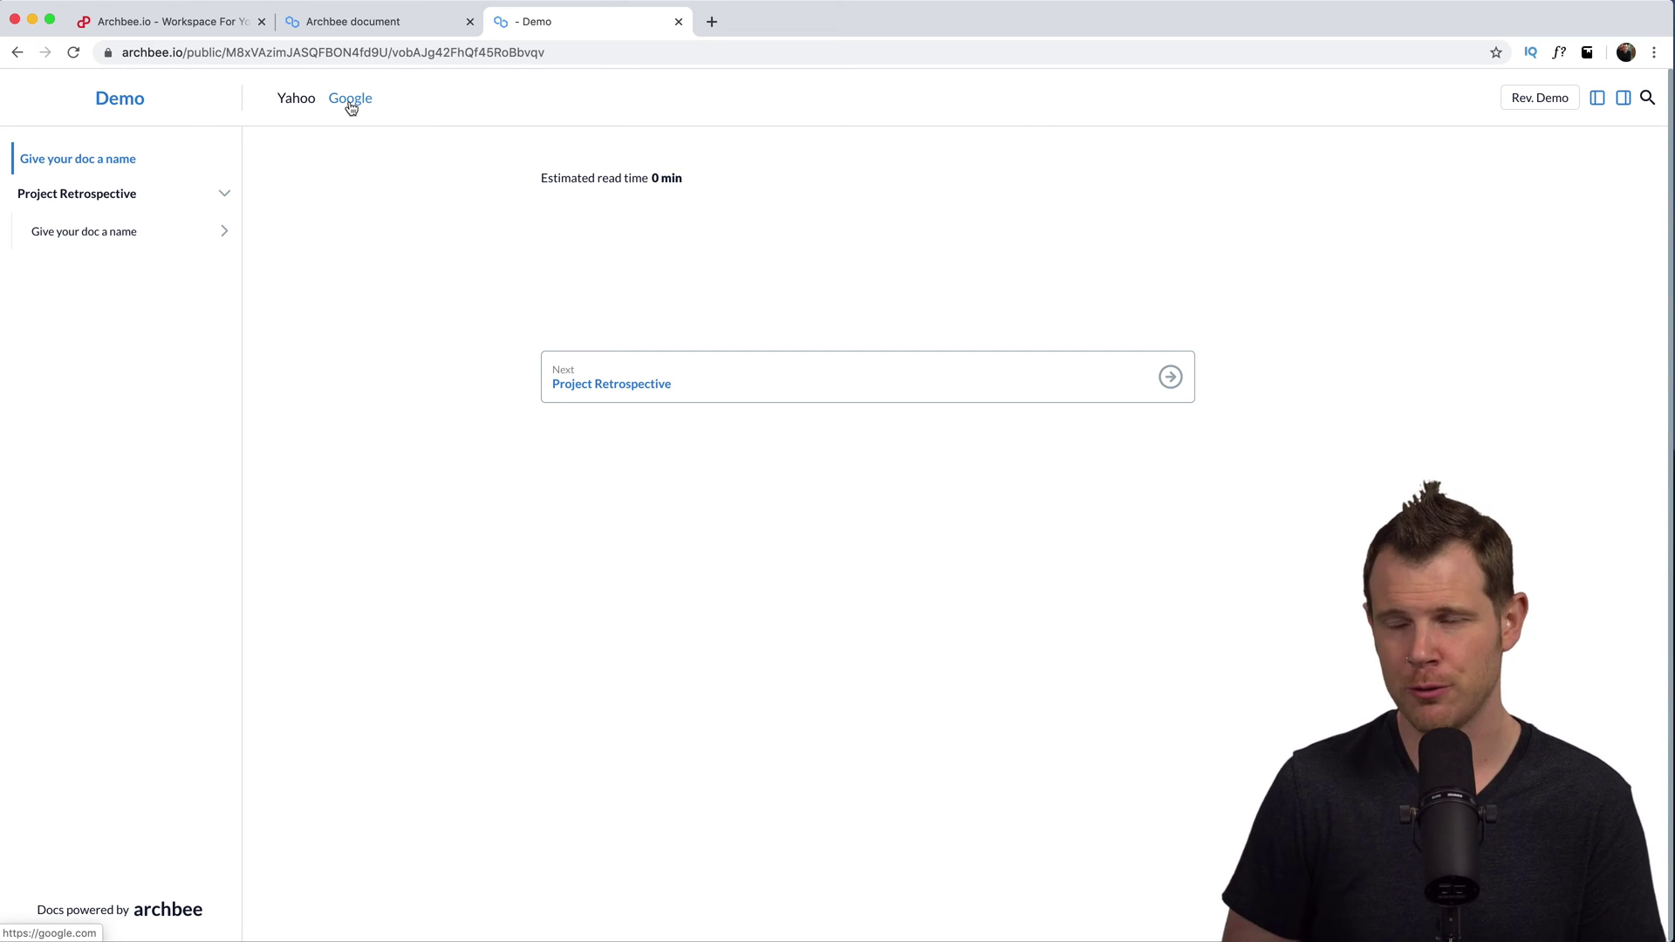
Return to the document editor and view the My notes & drafts area
click(354, 21)
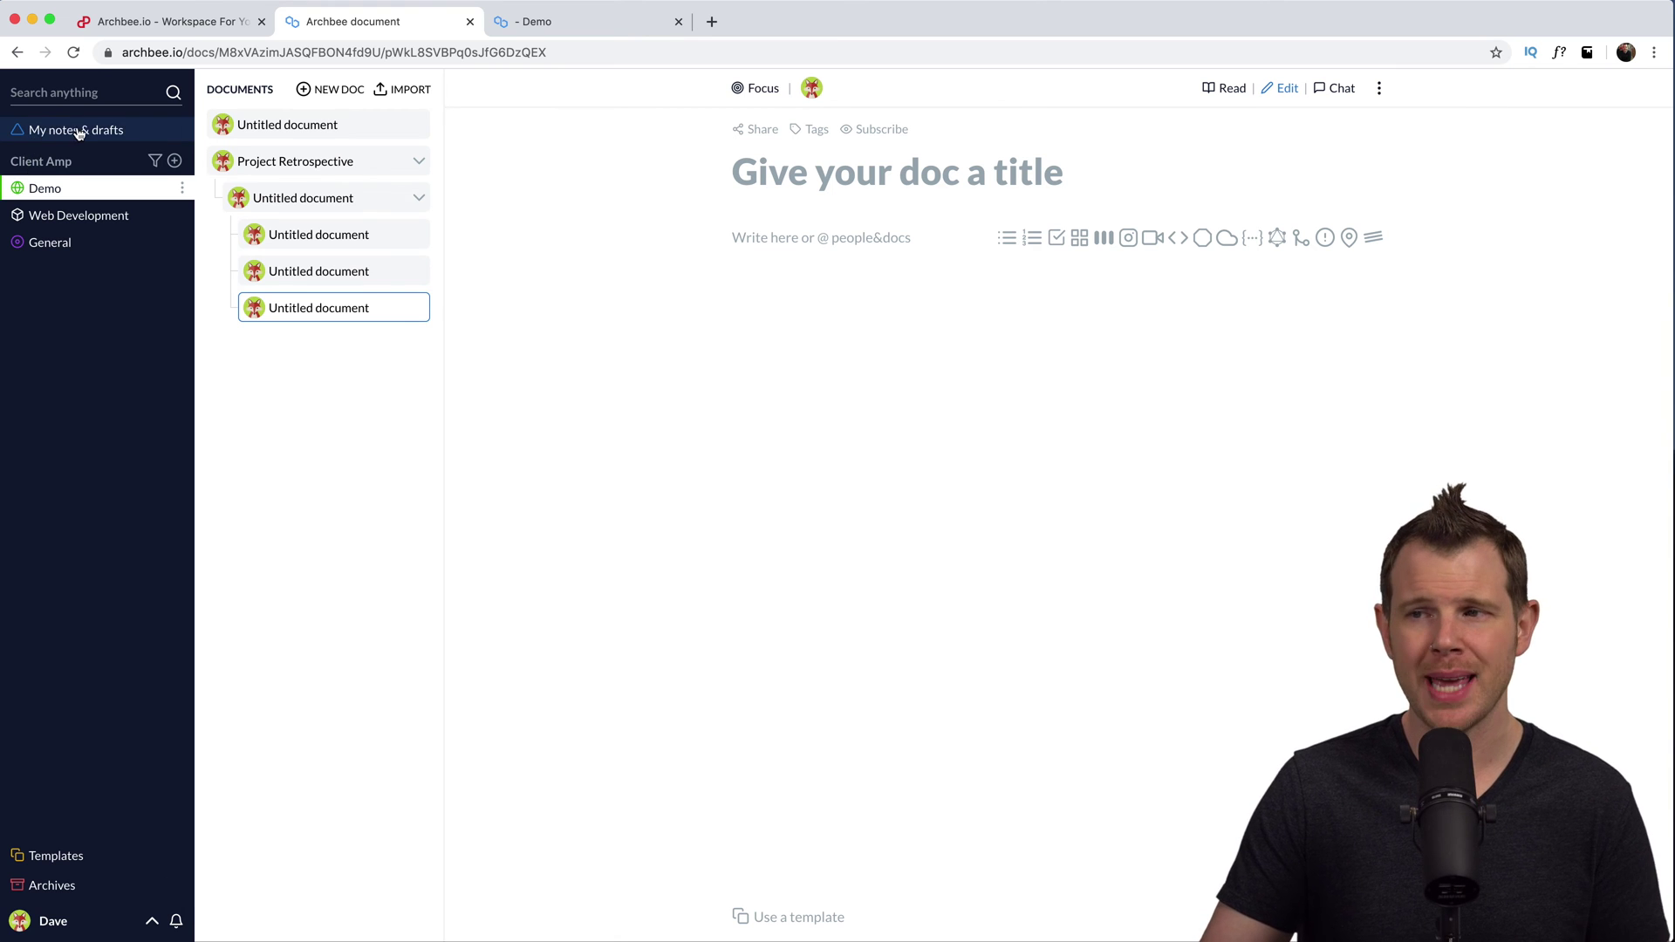
click(99, 146)
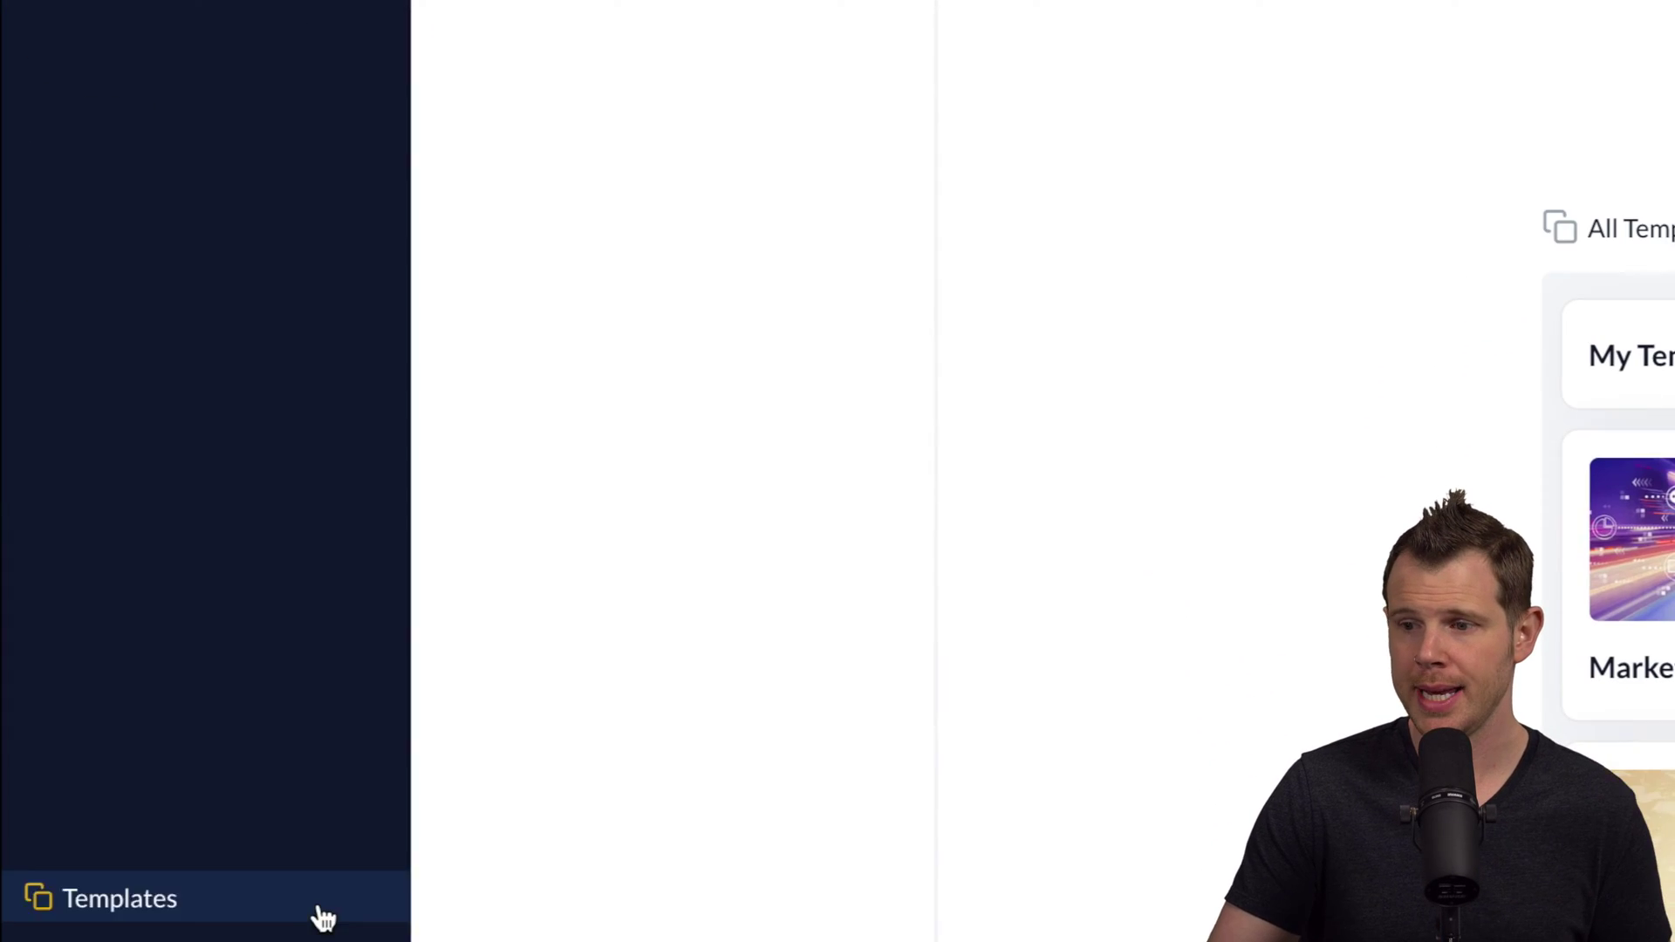
Examine the workspace's team invitation page and the group options for its existing member, and return to the documents area
click(321, 925)
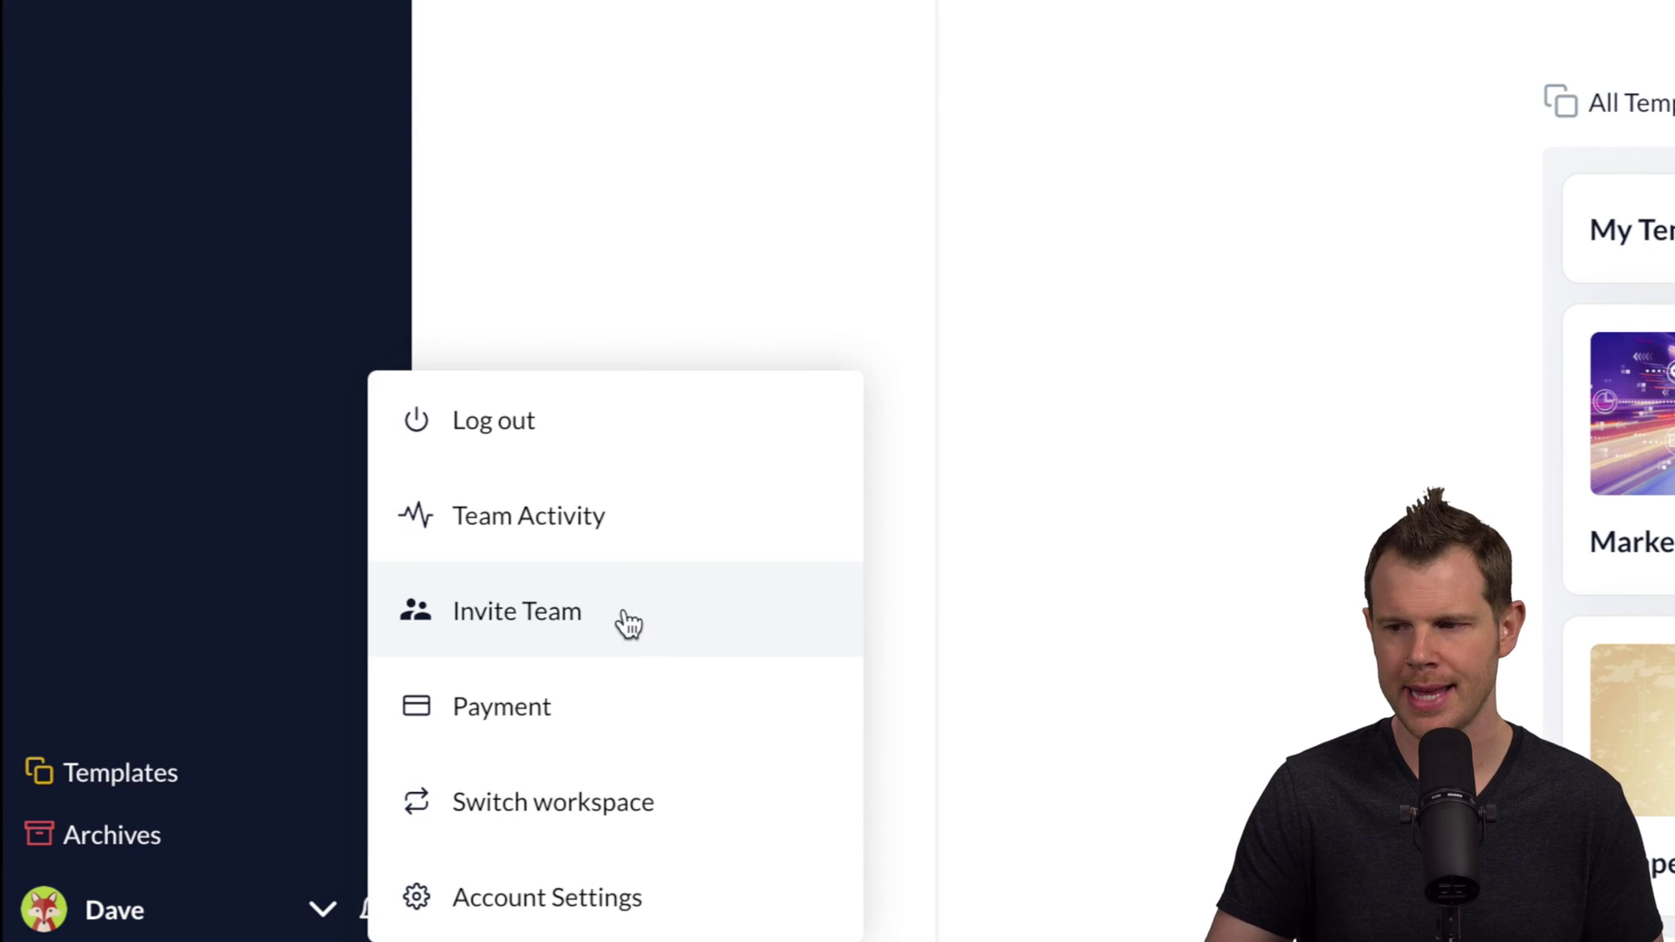
click(550, 621)
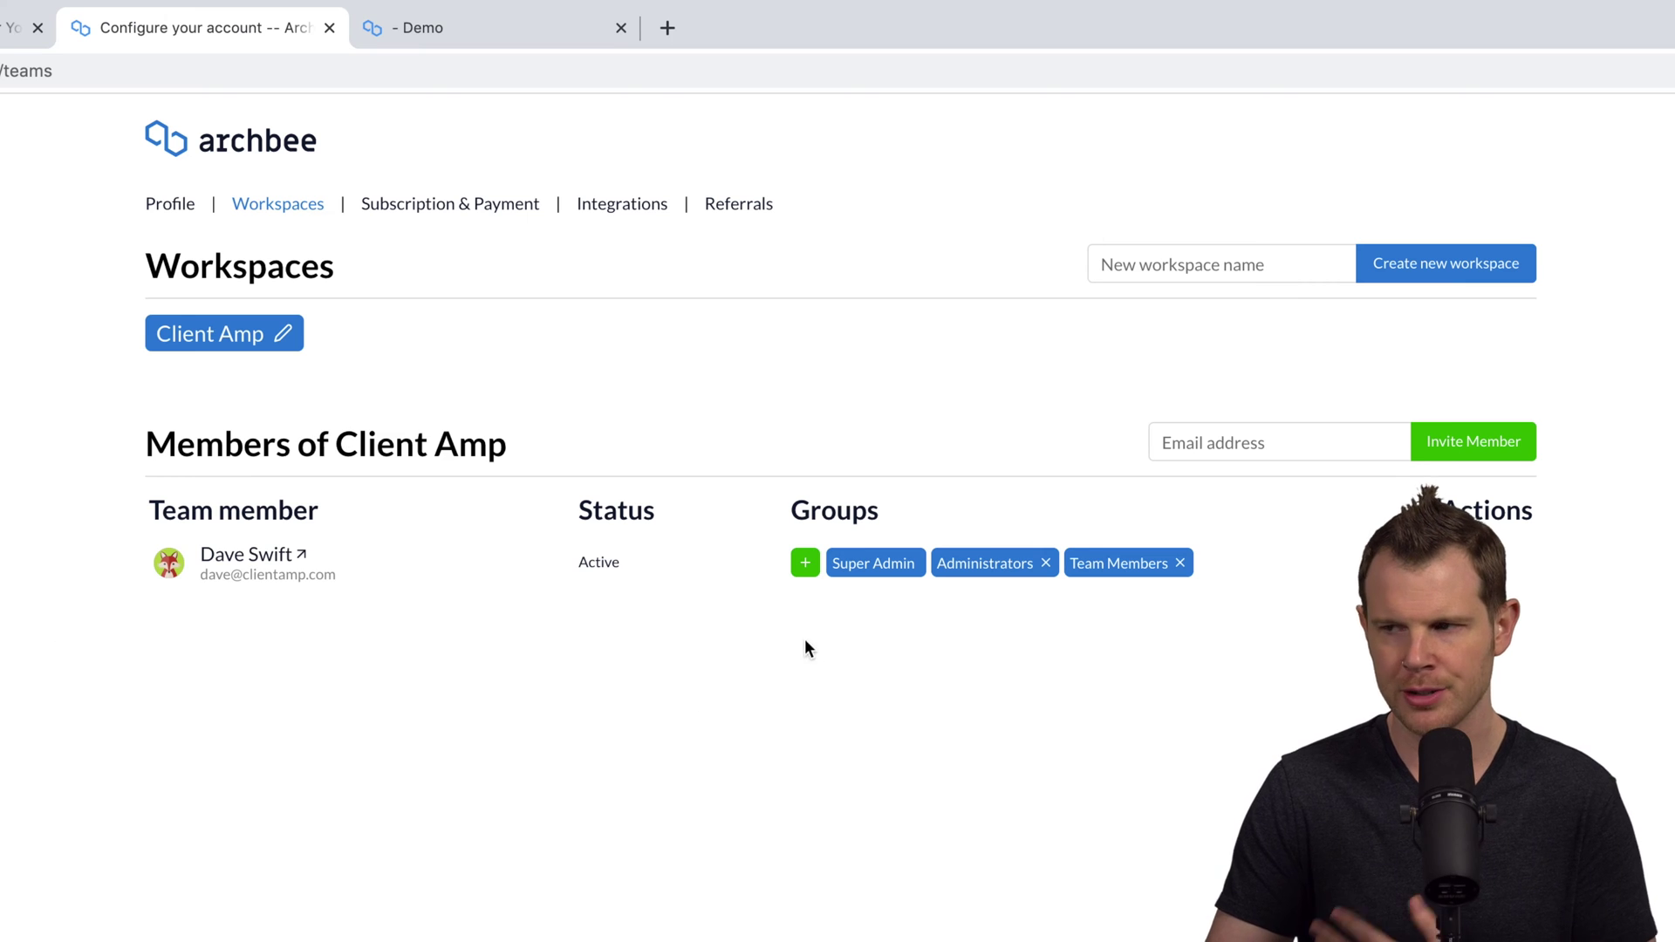
click(803, 569)
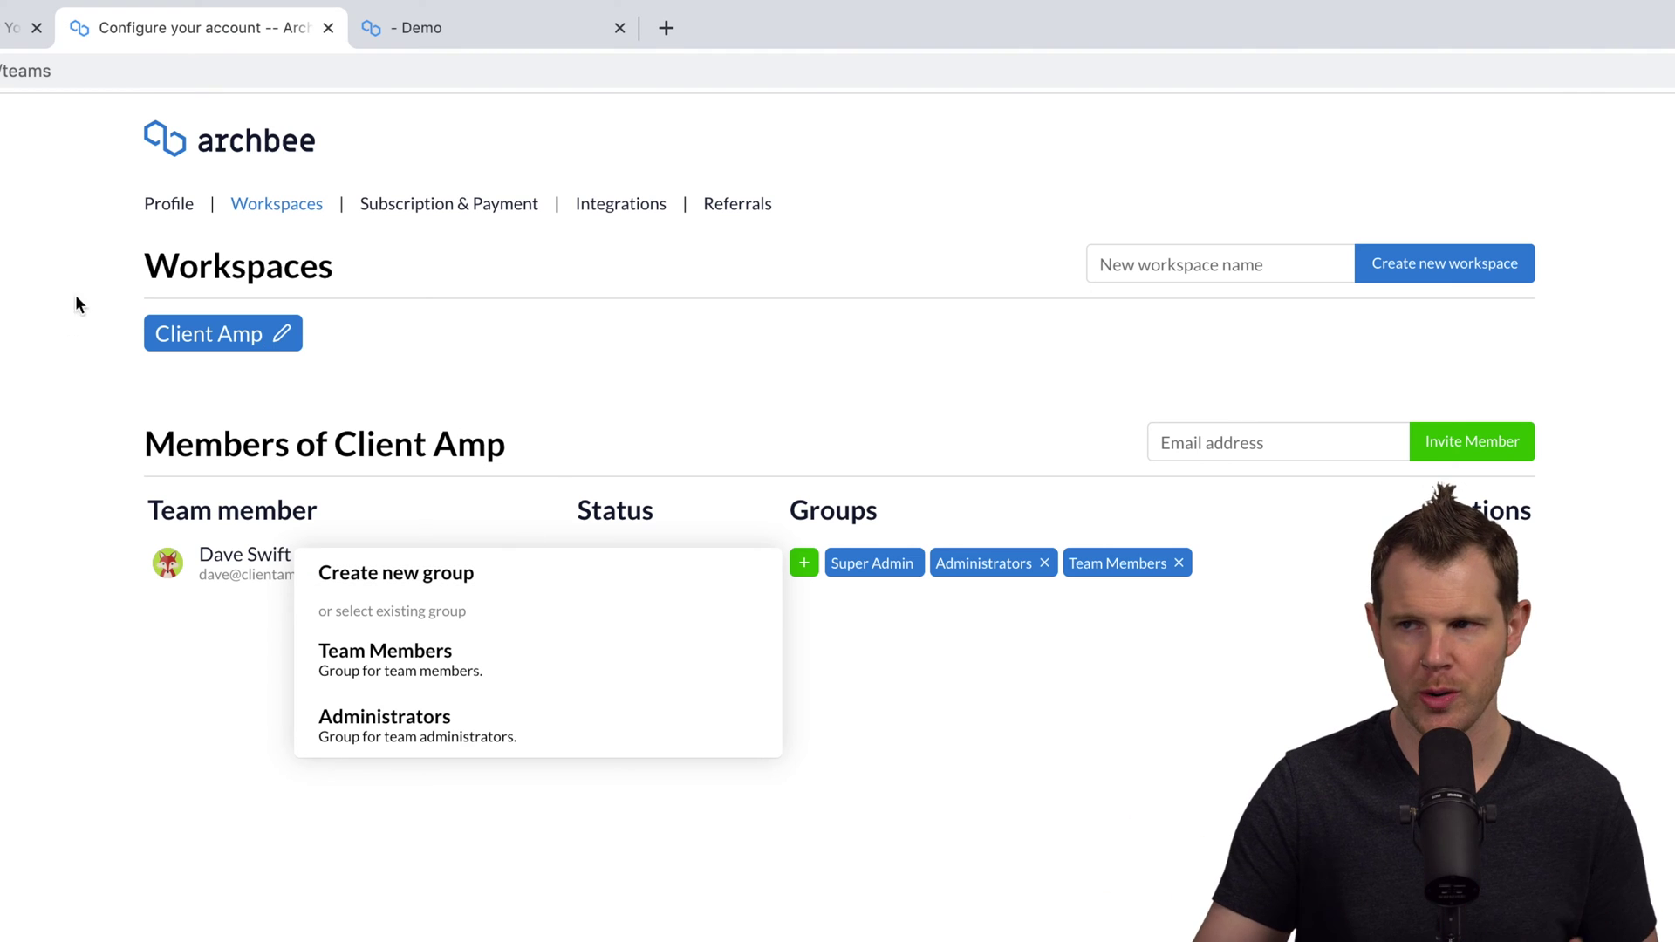
click(229, 140)
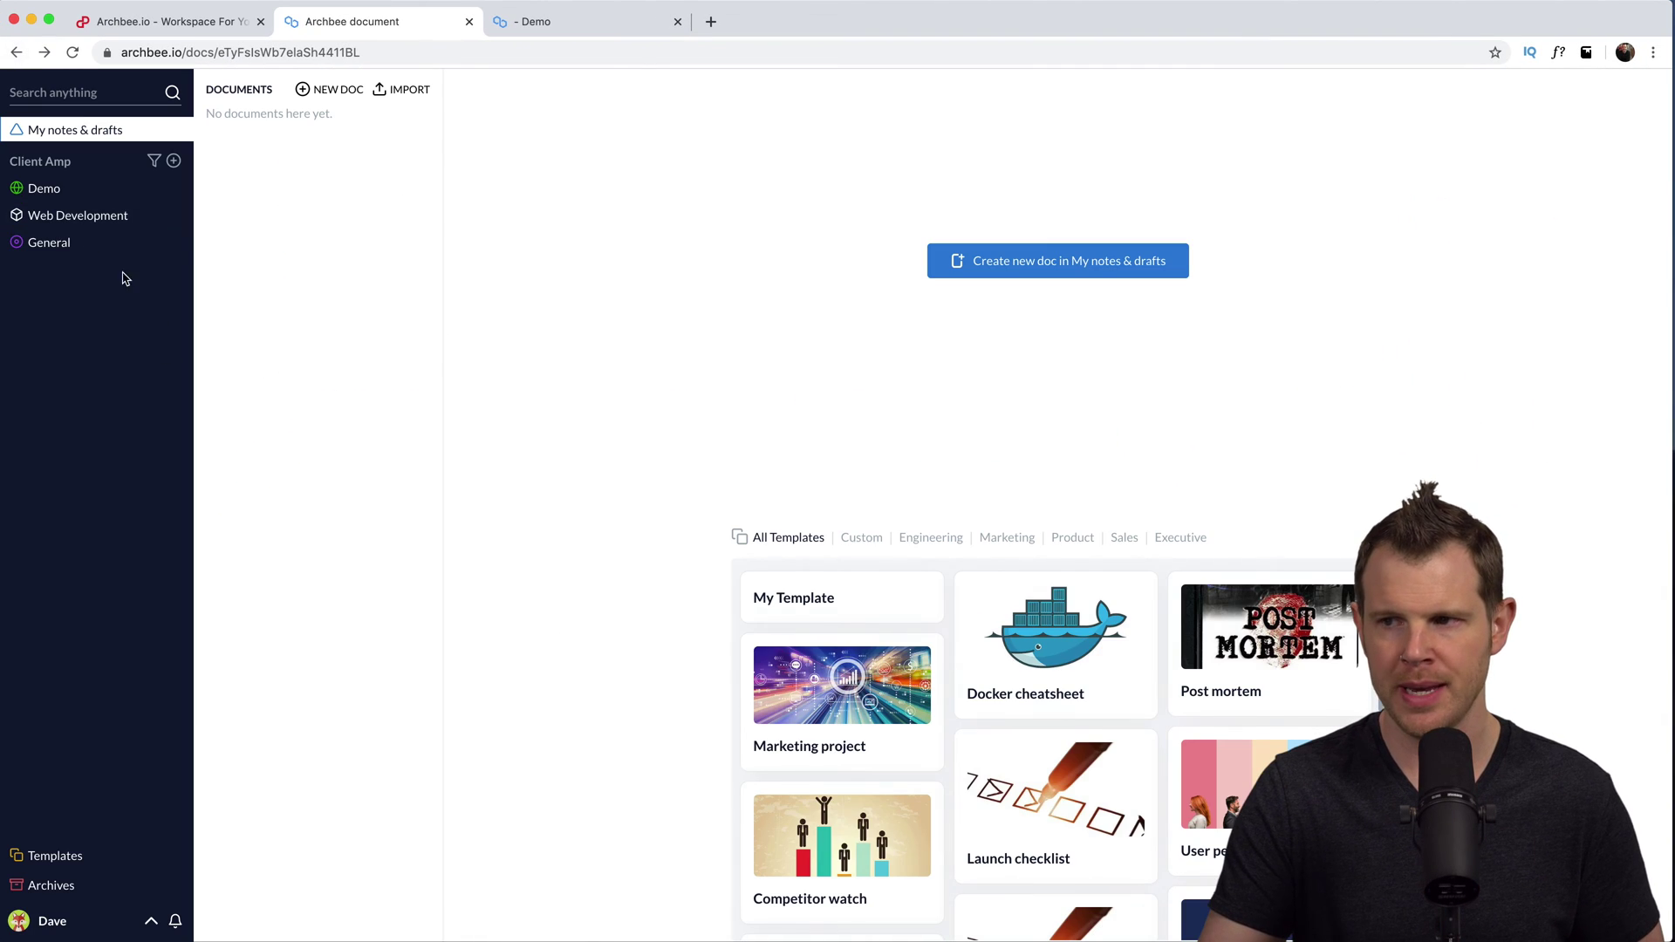
Open the Demo space's settings for review and close them
click(180, 190)
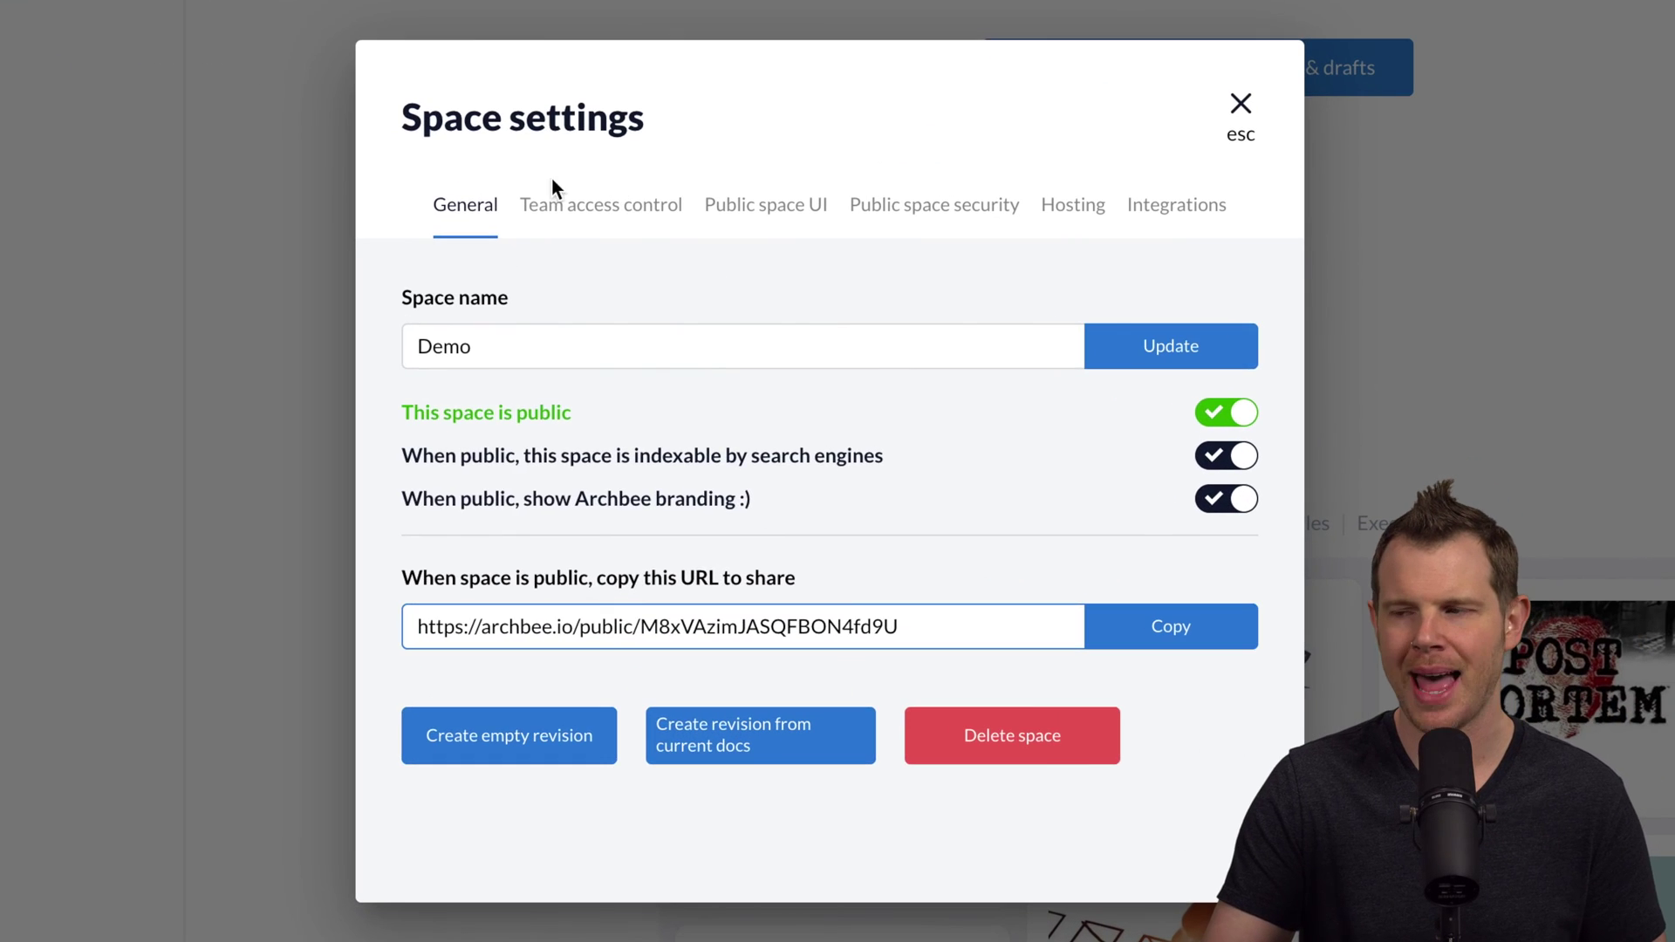
click(668, 350)
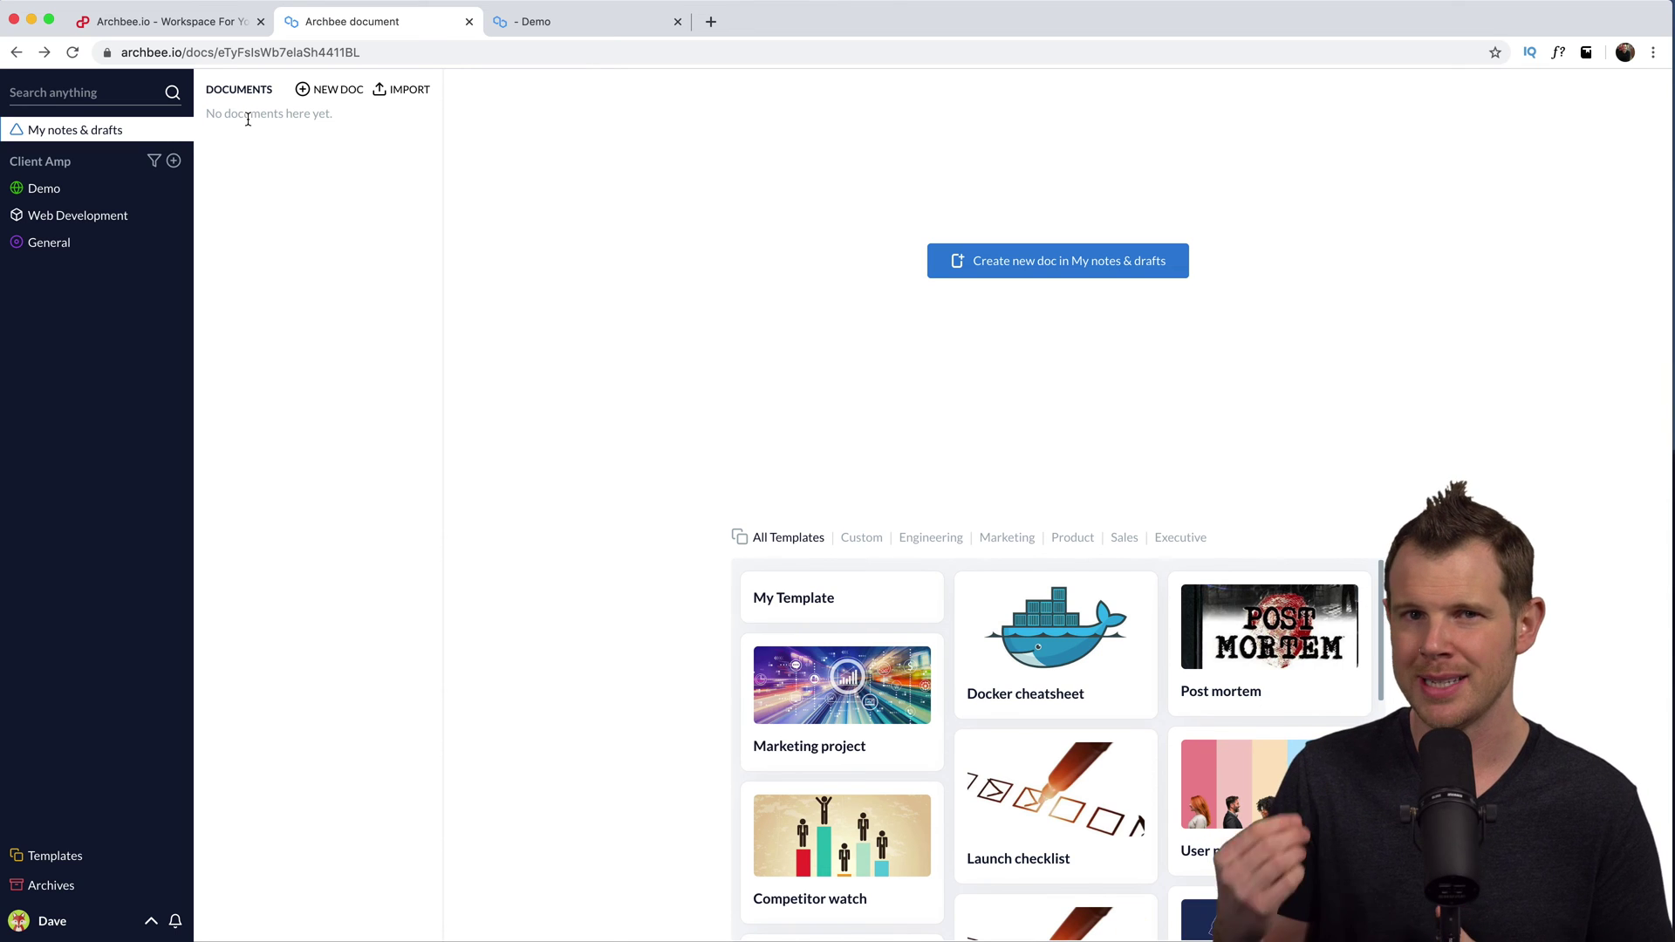
In the Demo space's first untitled document, add a numbered list with the items "this is a list" and "this a second item"
click(79, 187)
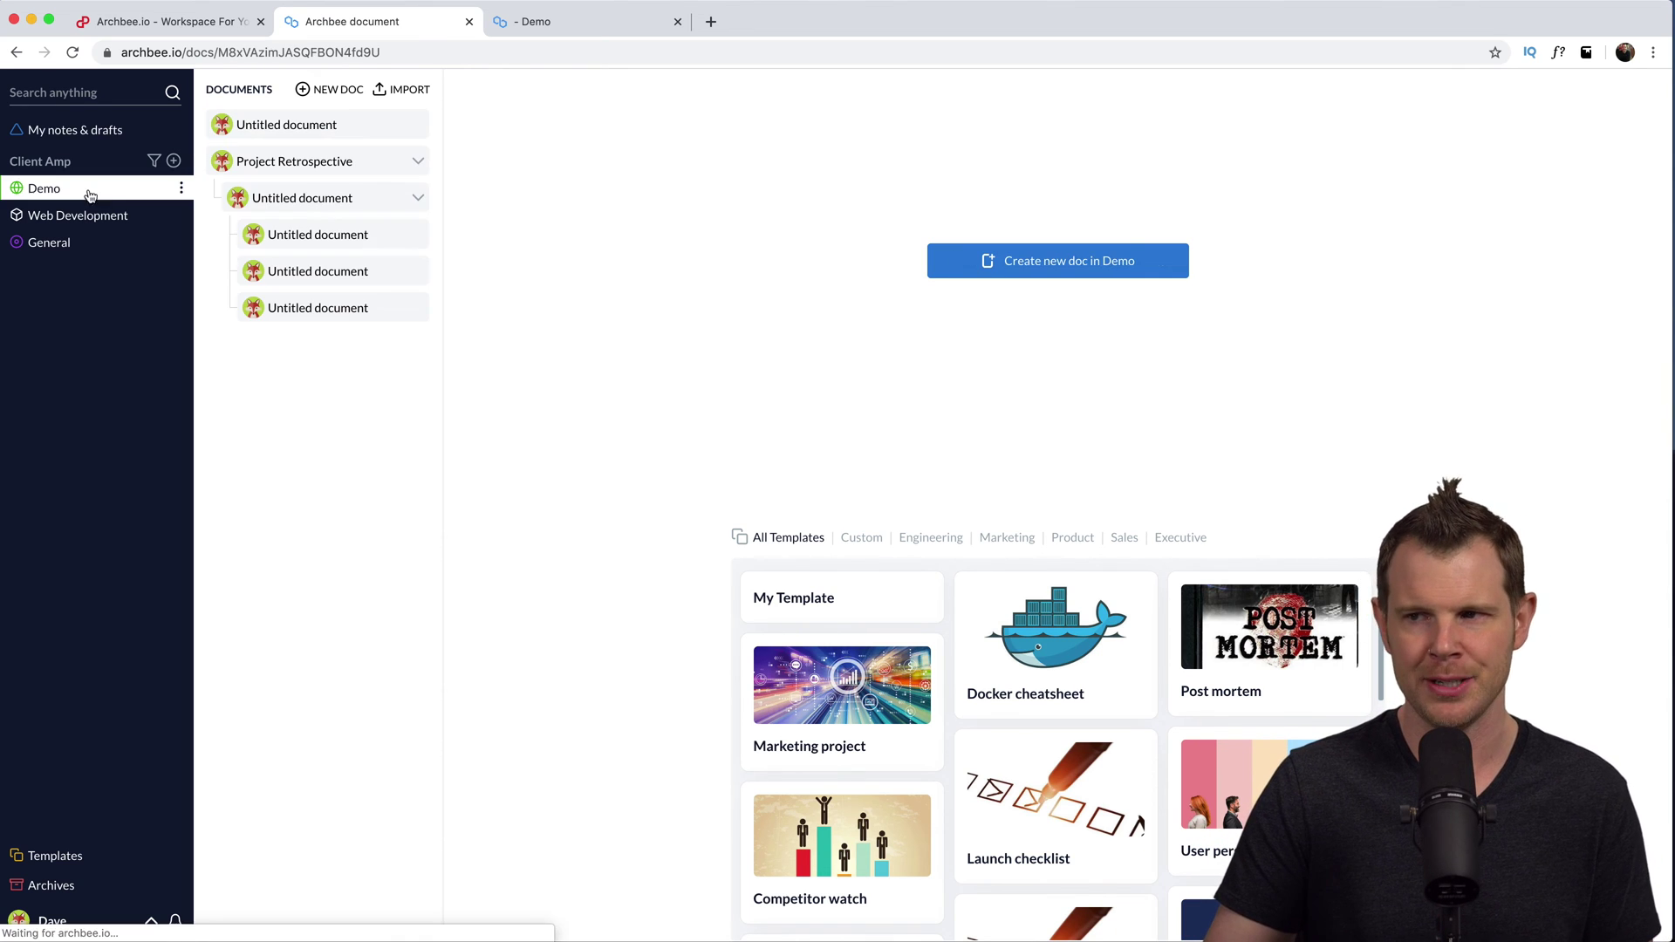
click(313, 113)
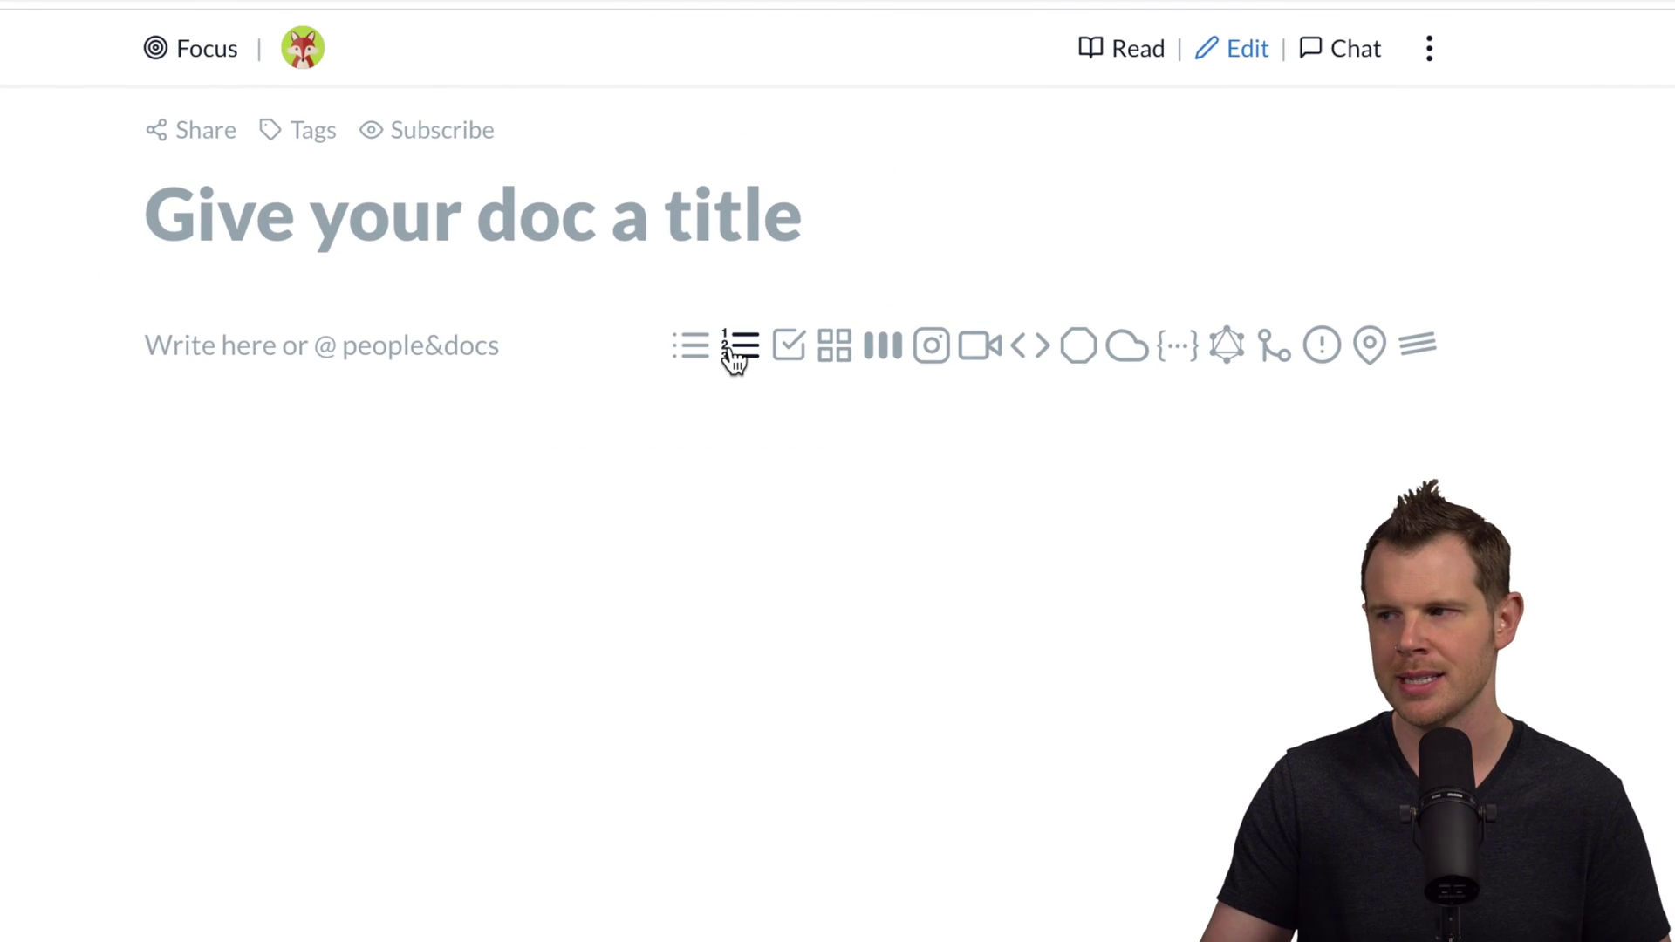
click(738, 346)
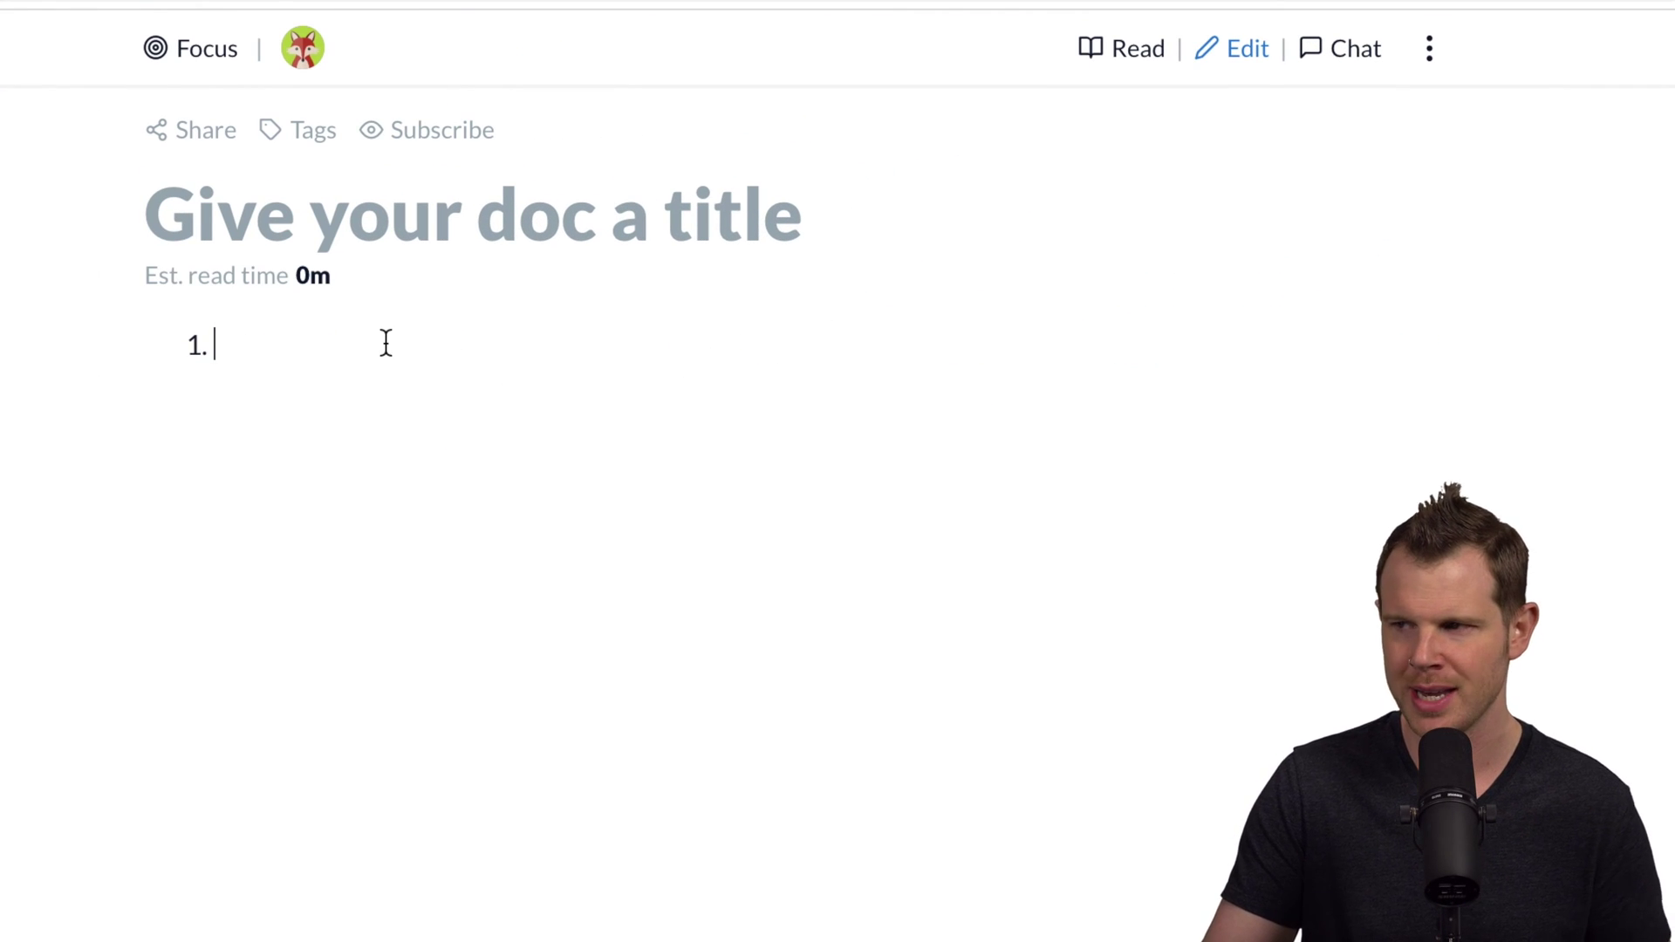
text(this is a list)
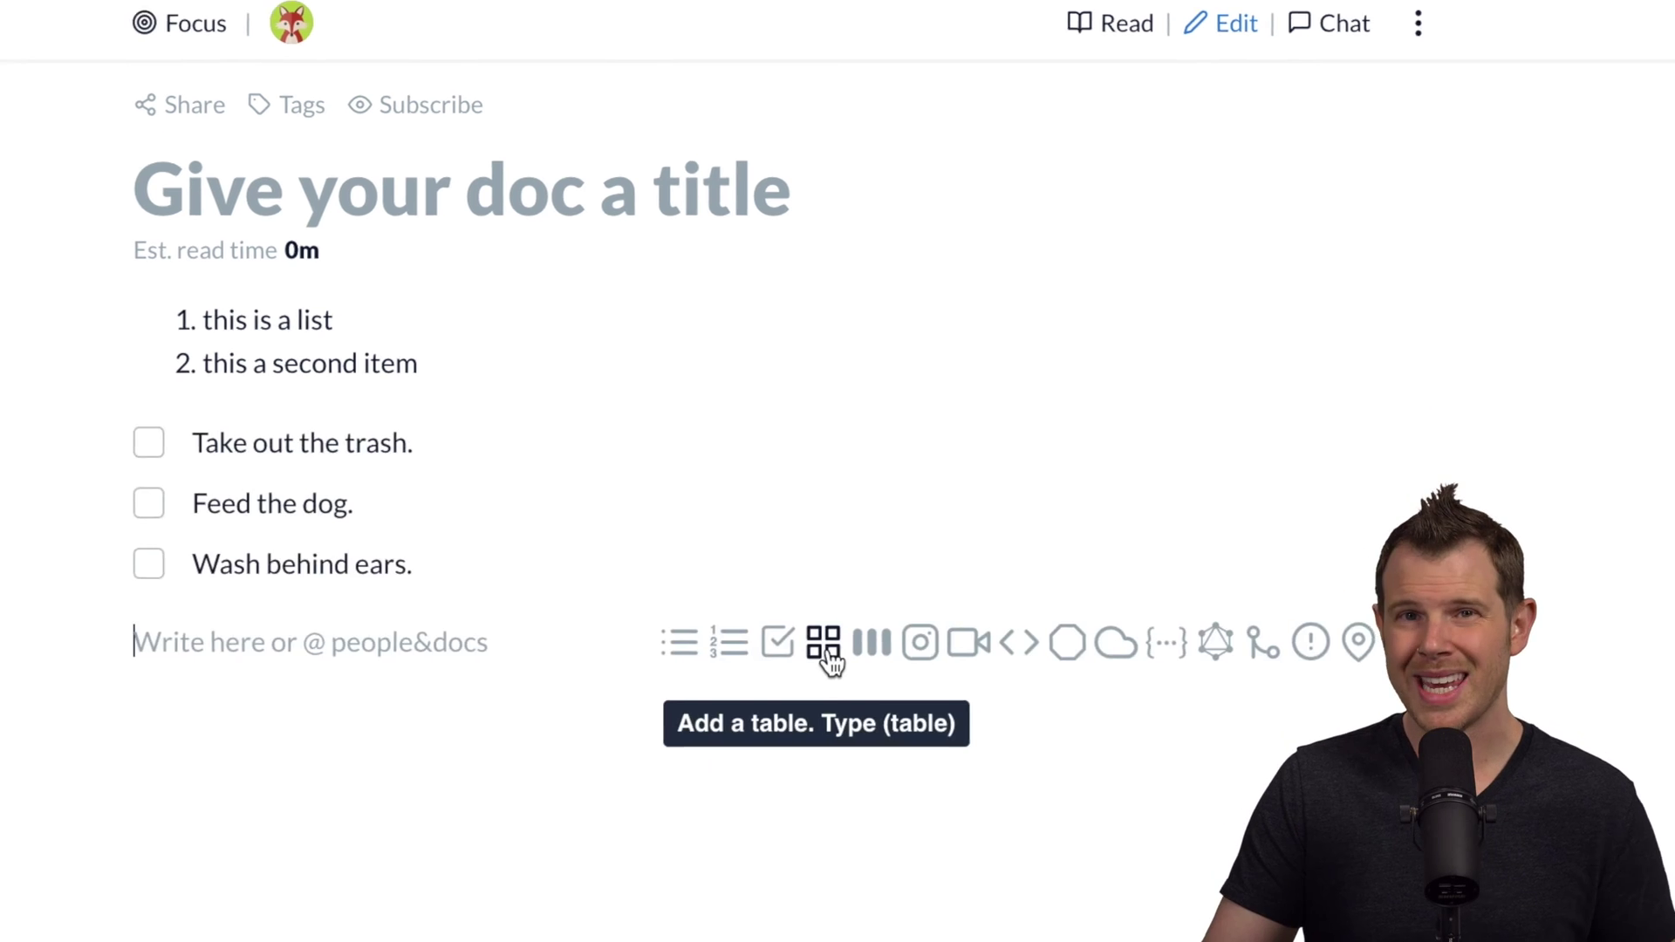
Insert a table with Title, Price and Quantity columns and a board with Doing, Testing and Done columns beneath the checklist
click(779, 543)
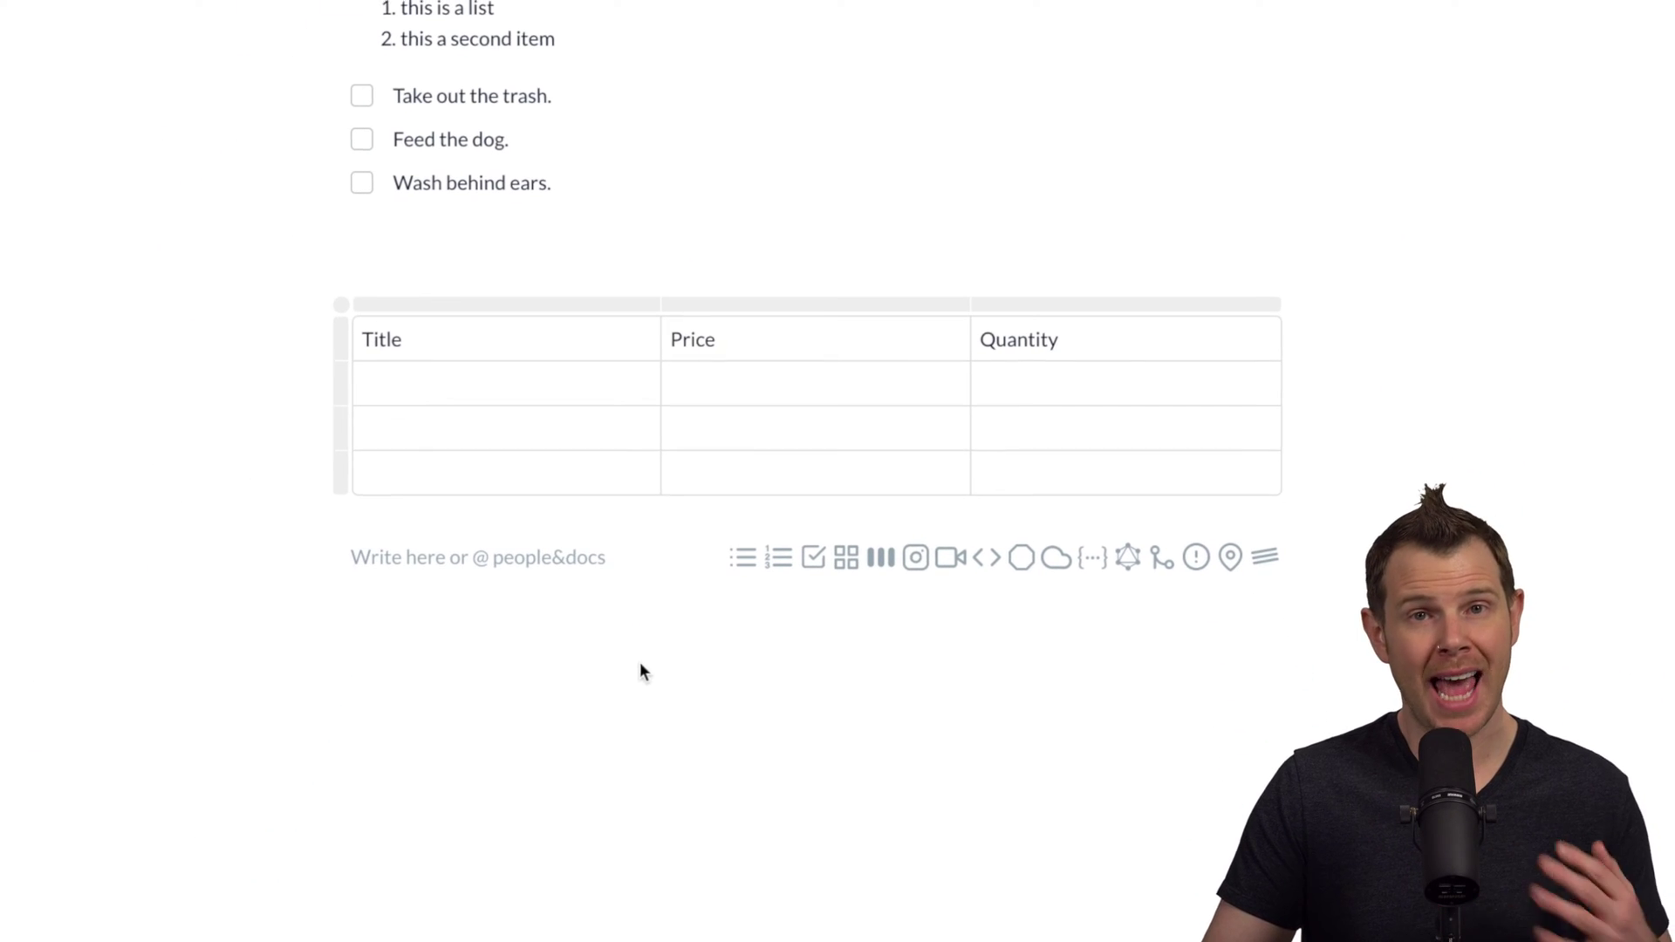
click(879, 555)
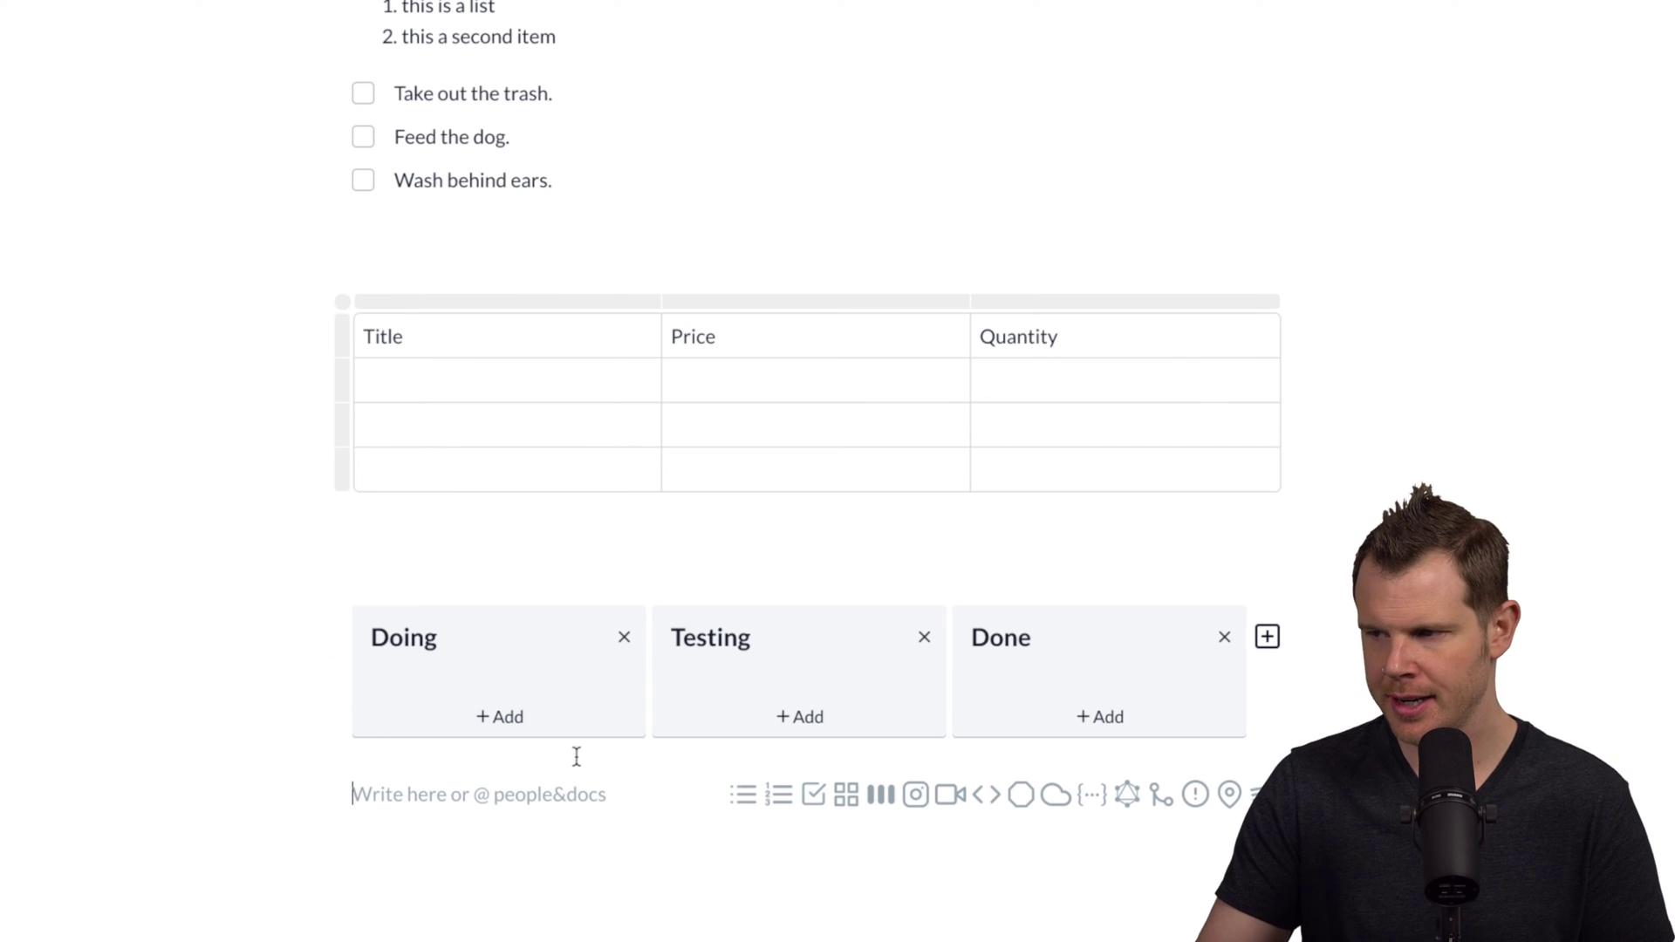
Add a "Walk the dog" card to the board's Doing column and move it to Done
click(496, 717)
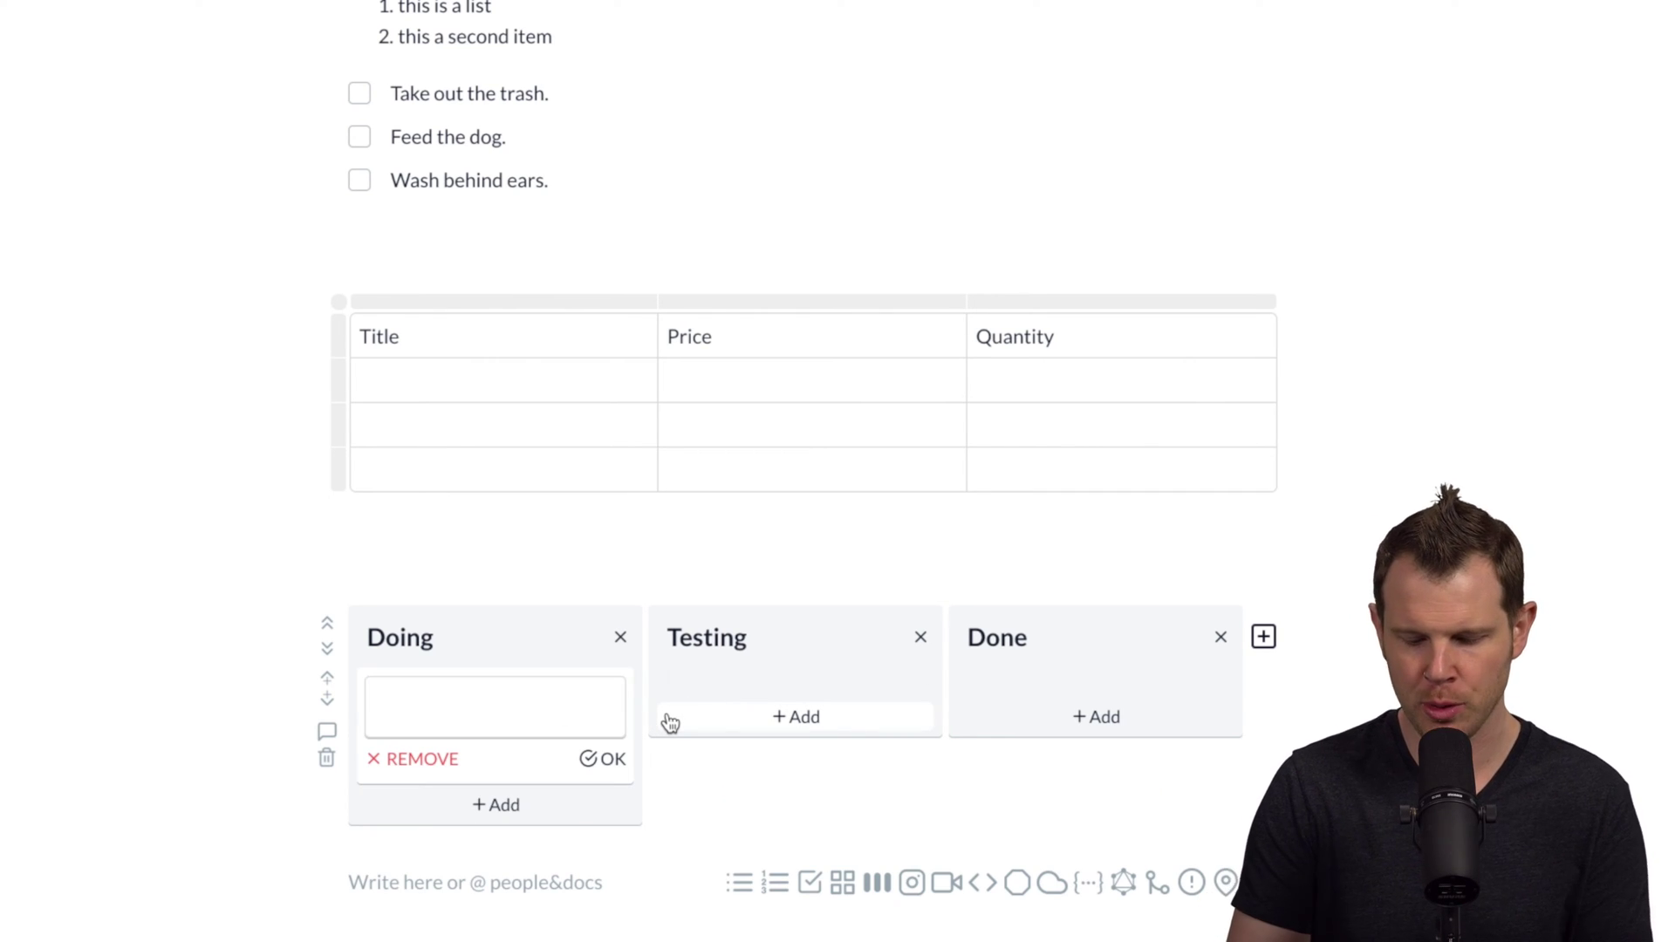
text(Walk the dog)
key(Return)
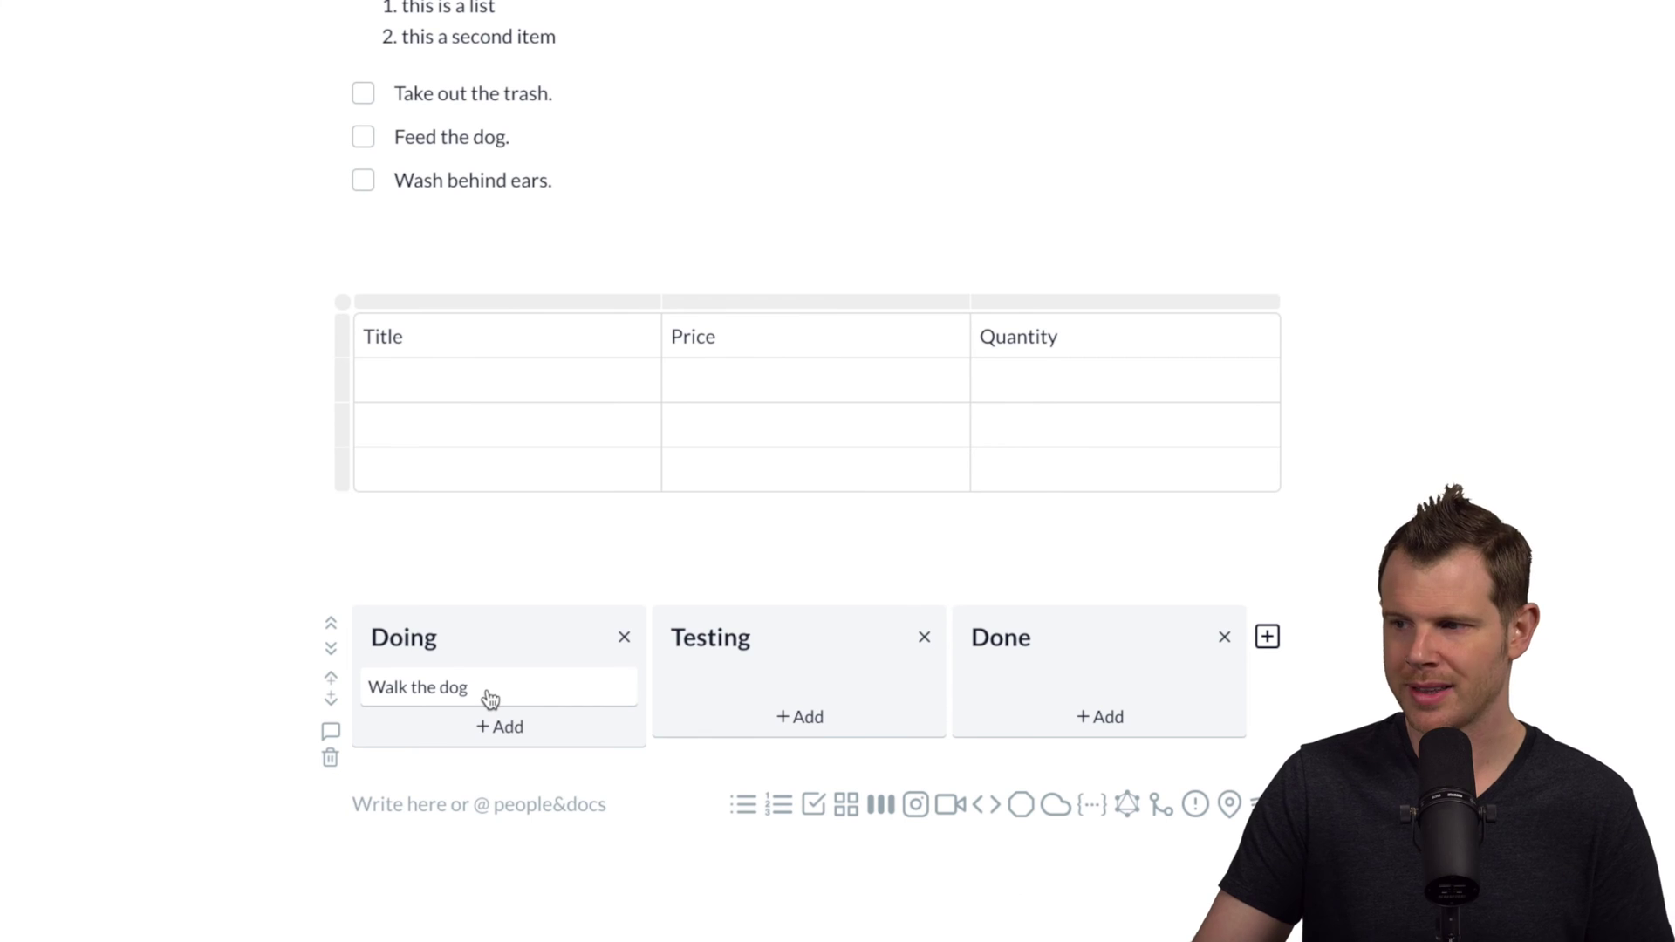
drag(486, 695, 1097, 689)
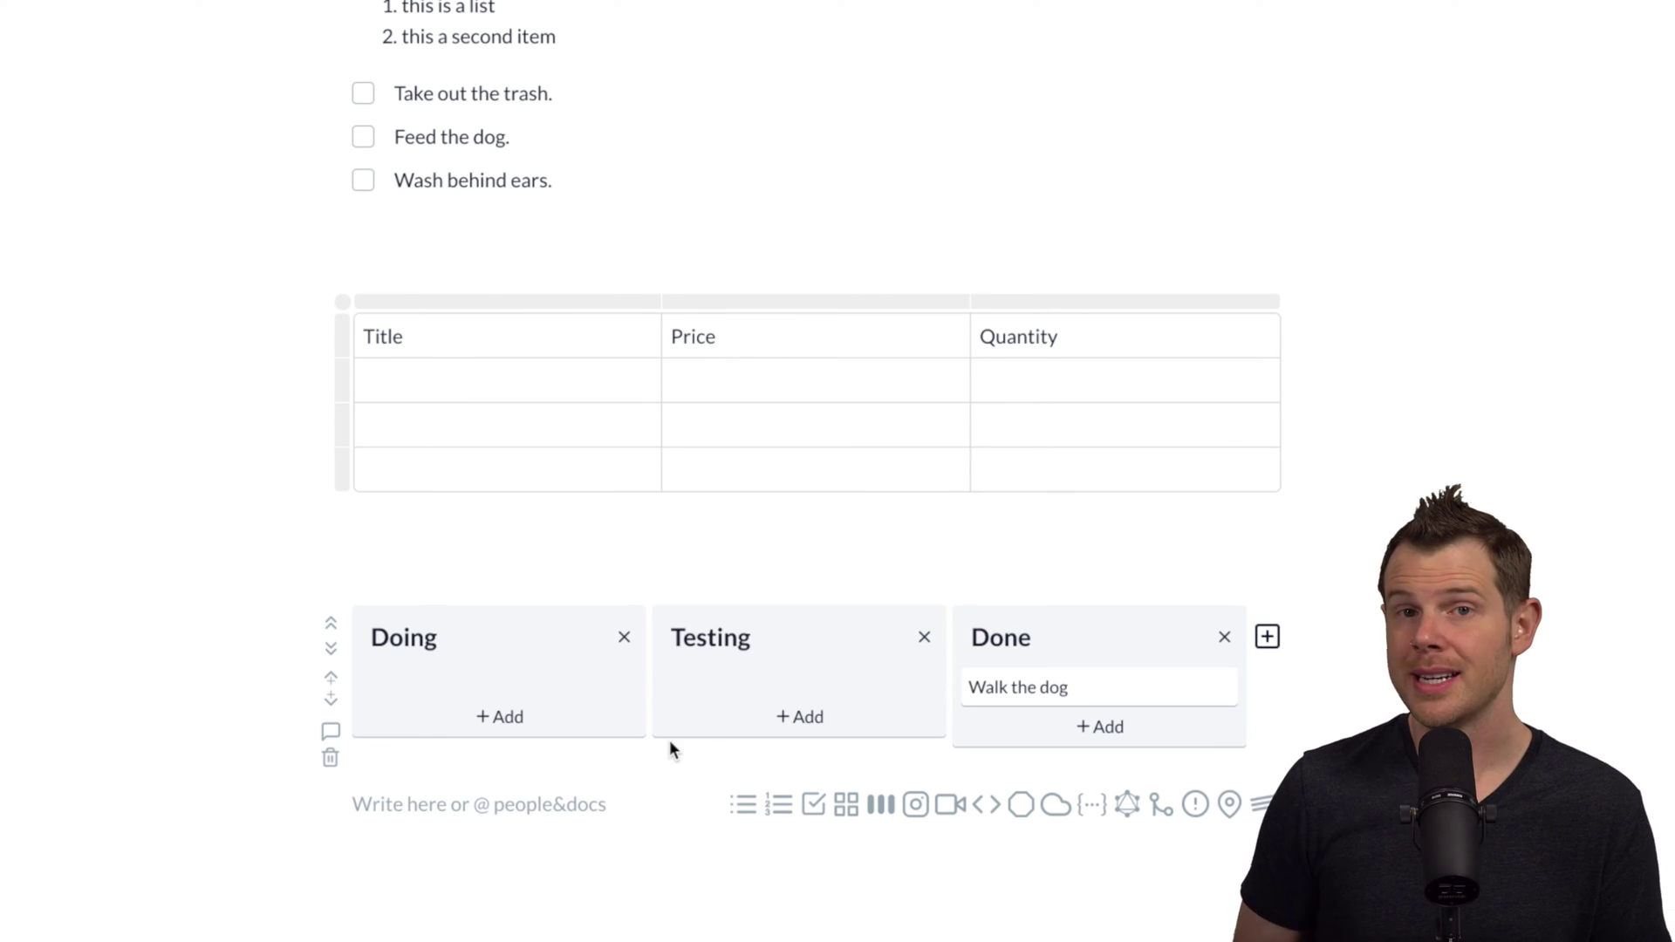
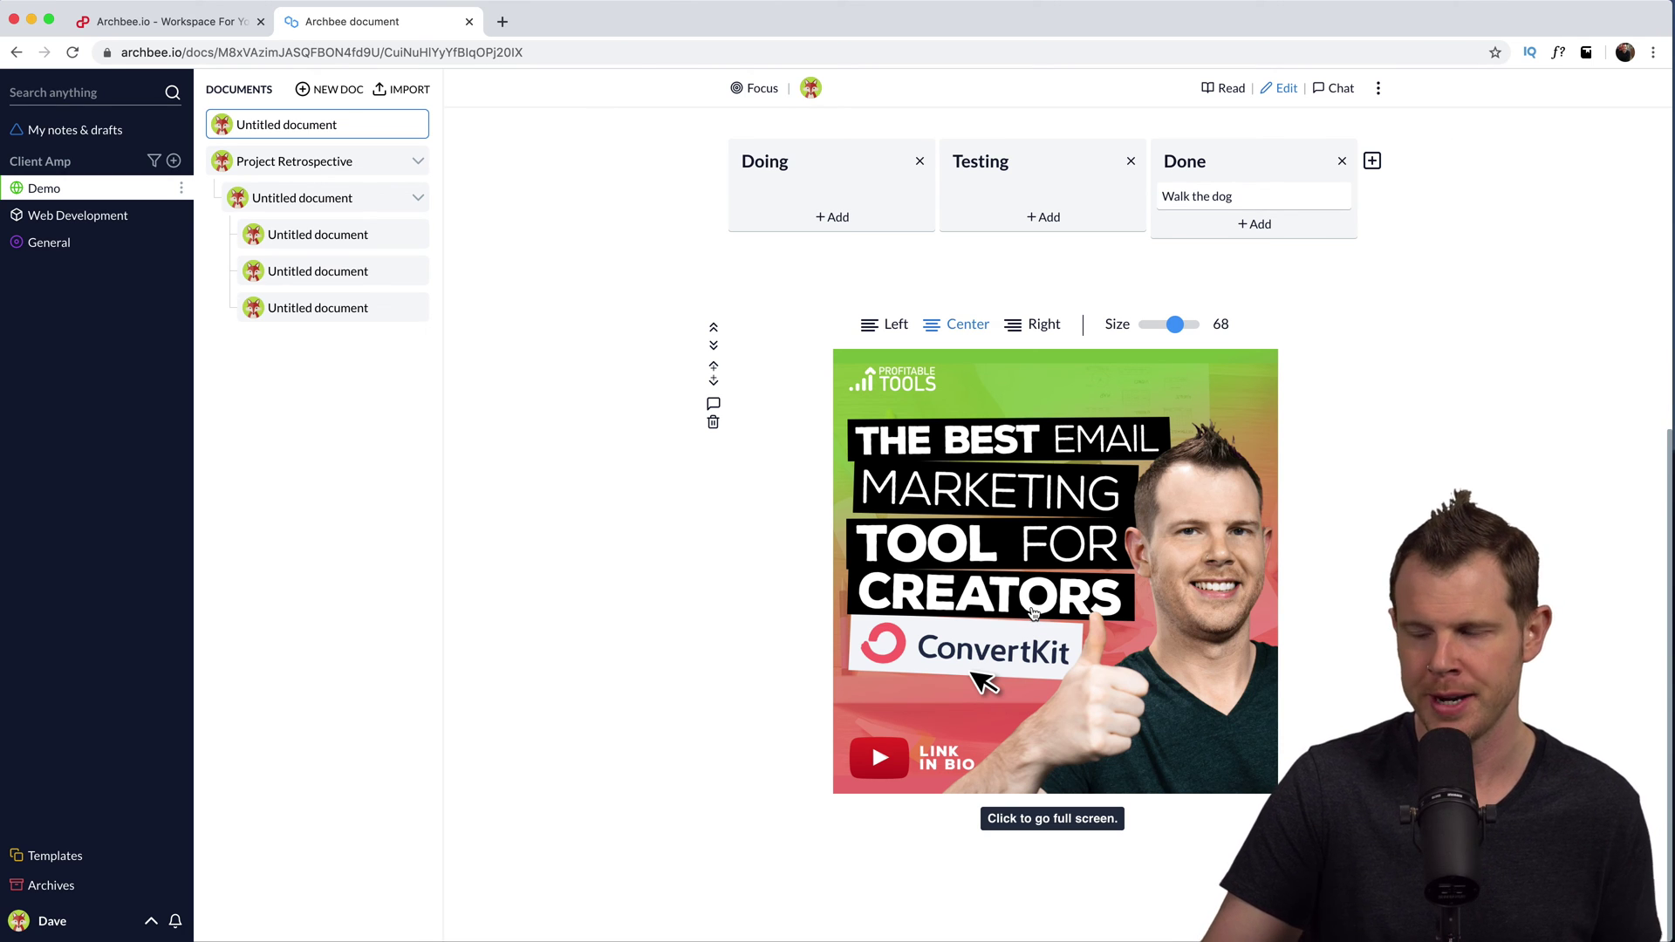
click(1148, 833)
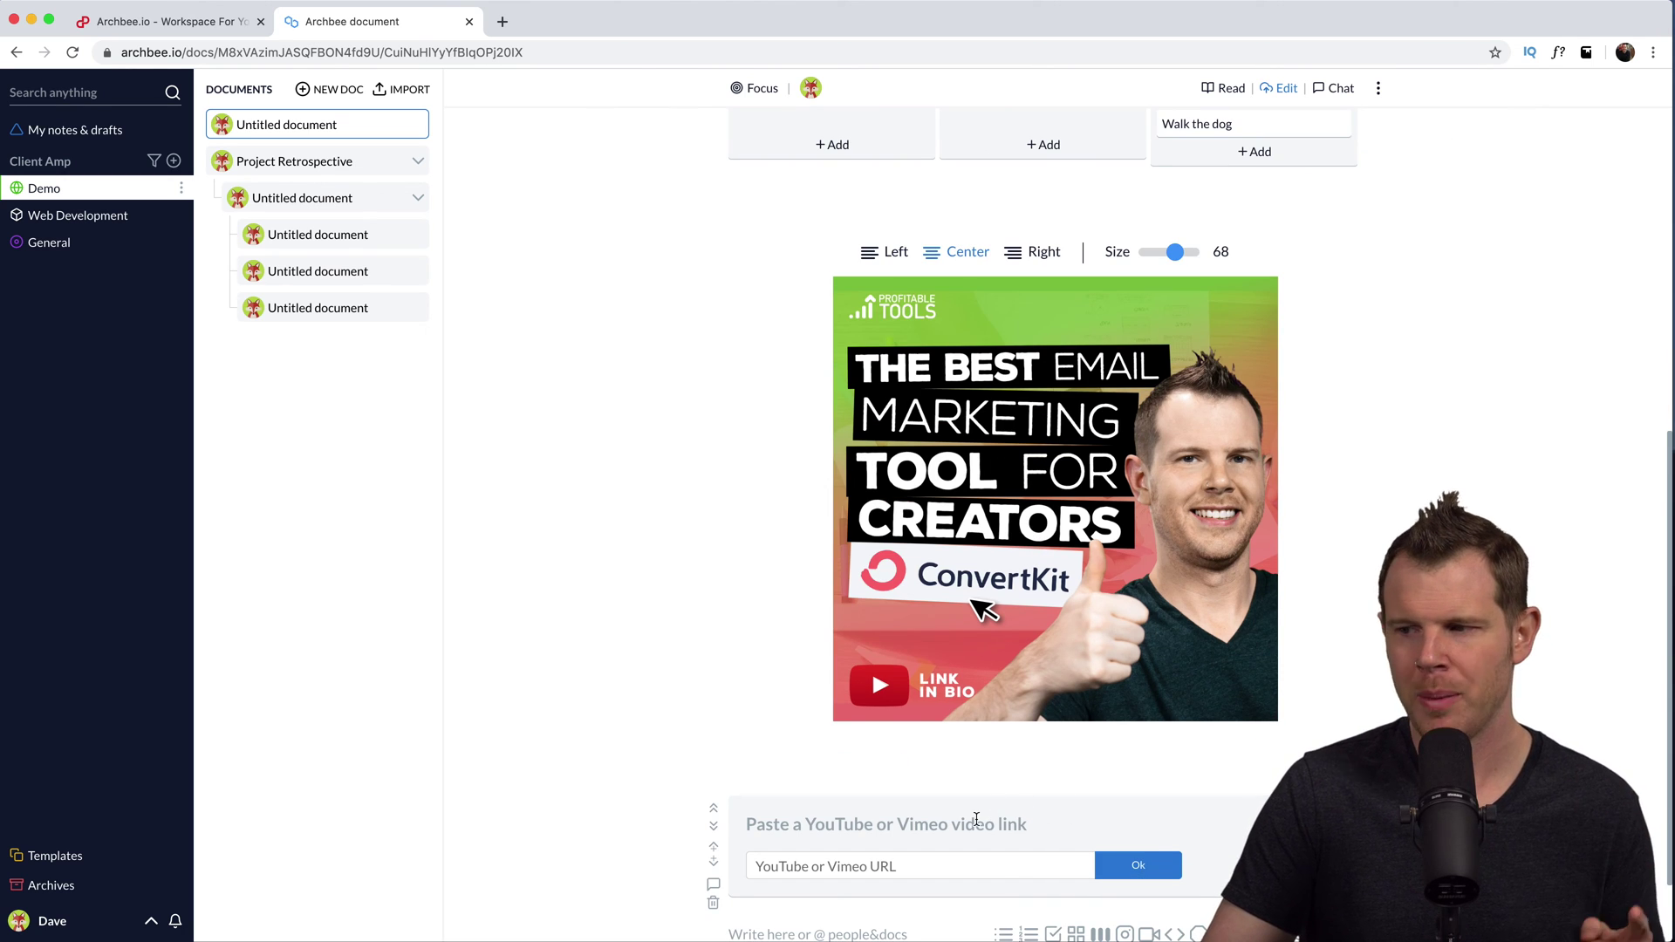
scroll(976, 820, down, 2)
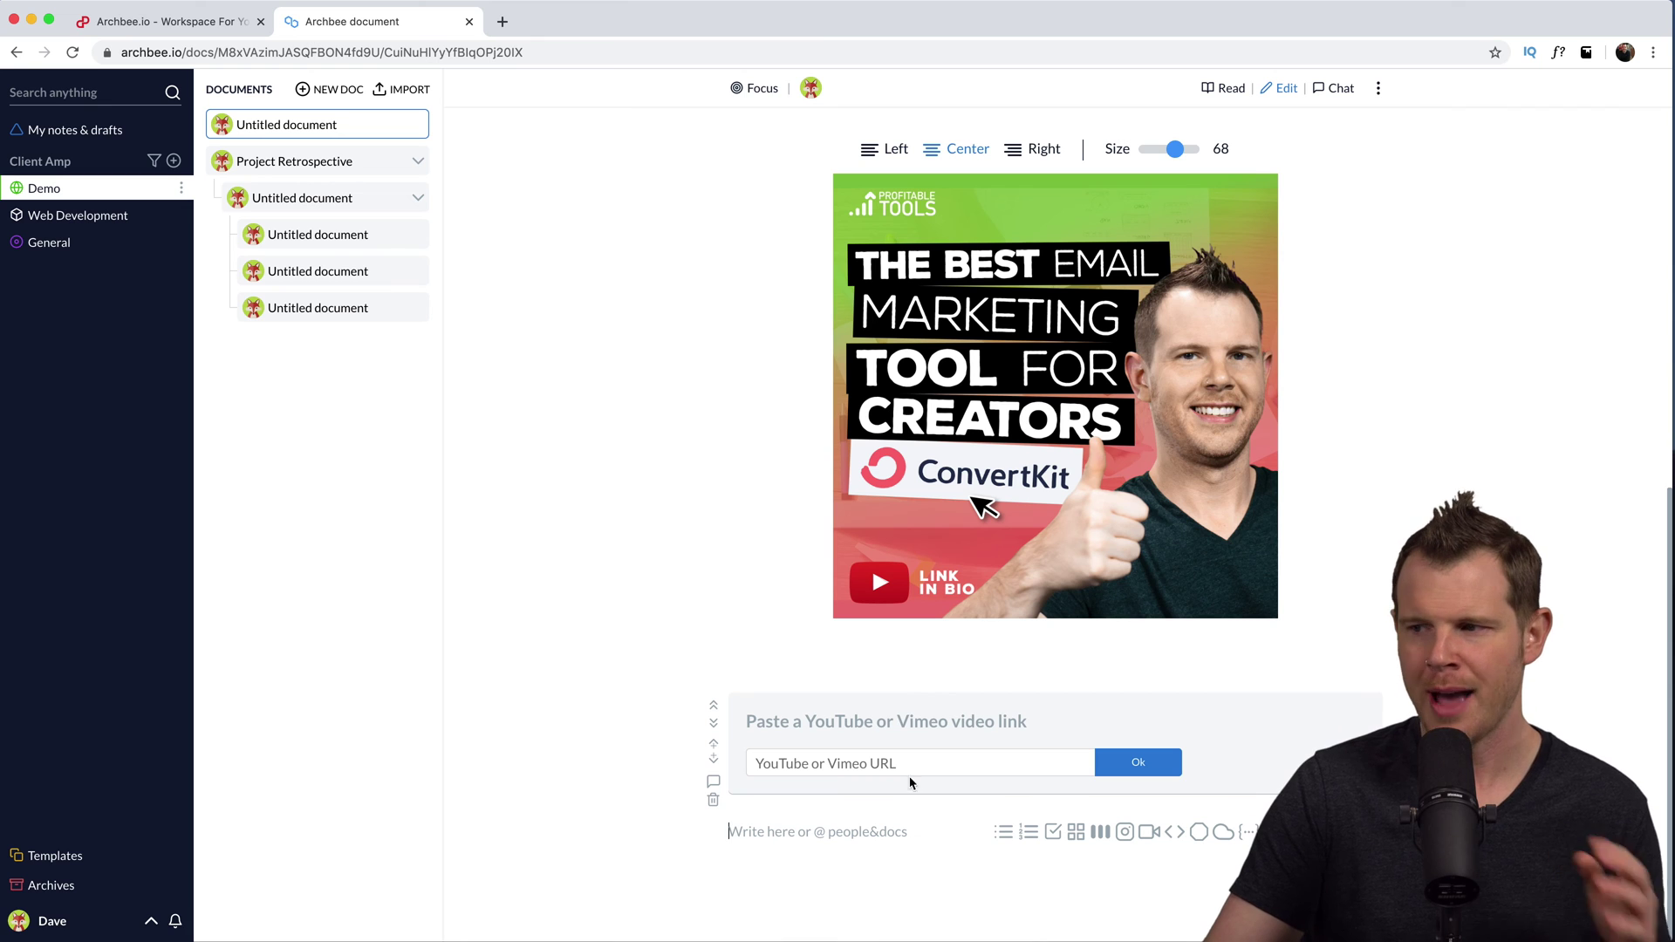
click(882, 759)
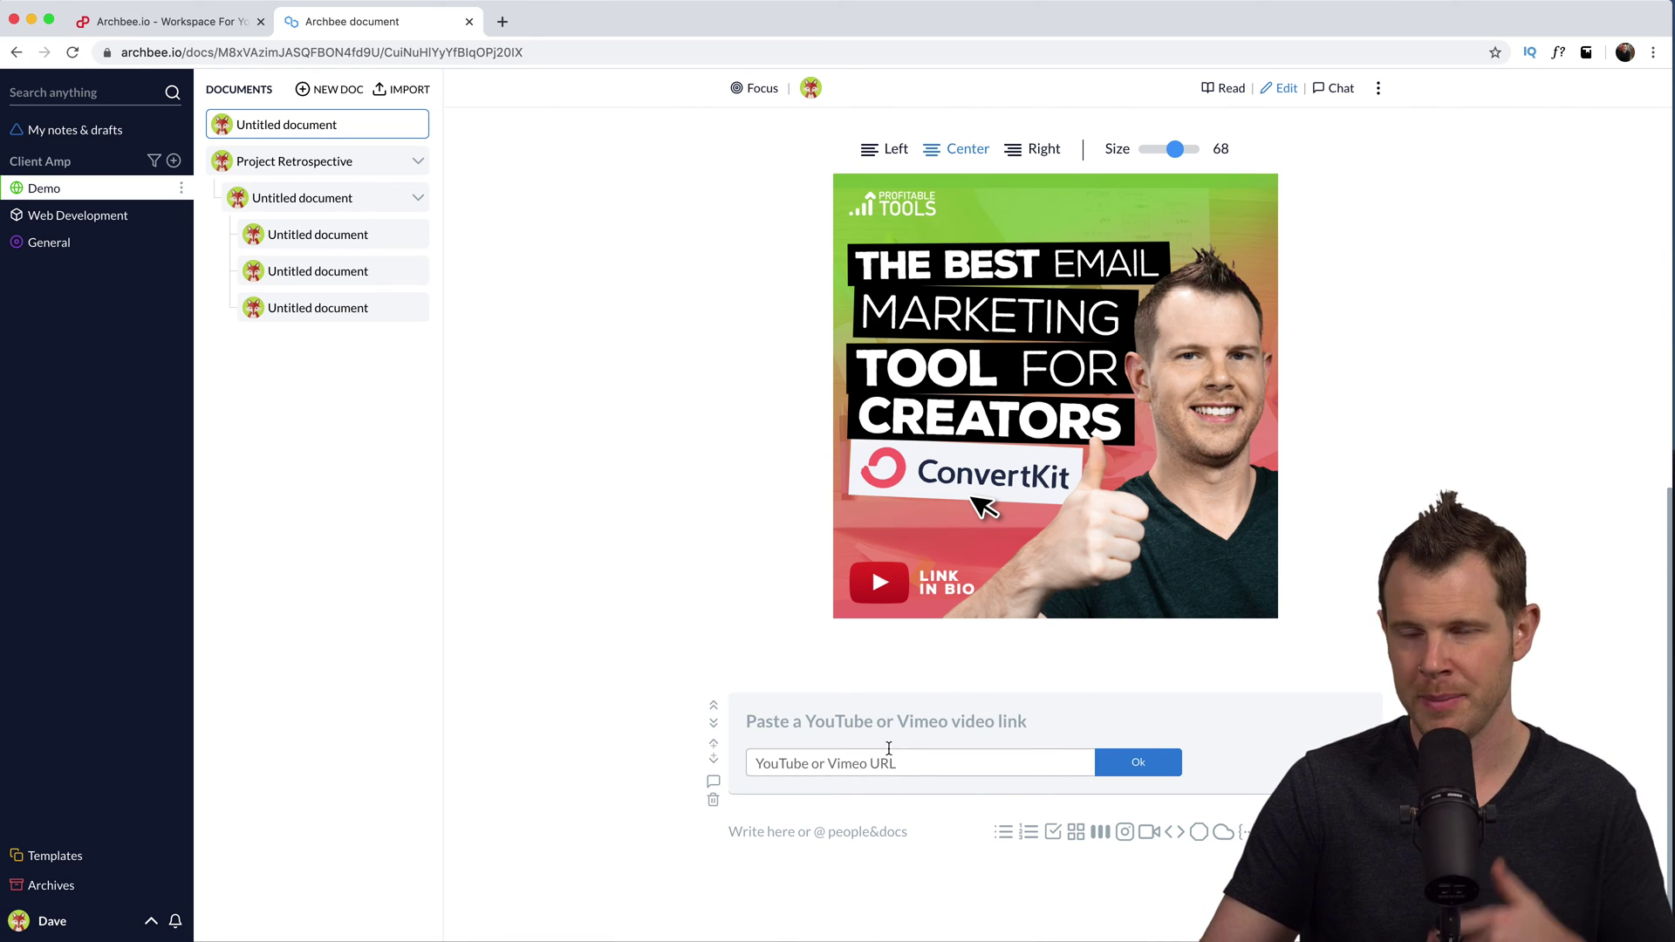
text(https://youtu.be/jtYfSoHK9GA)
key(Return)
Insert a code block below the embedded video, browse its available languages and choose JavaScript
scroll(976, 797, down, 1)
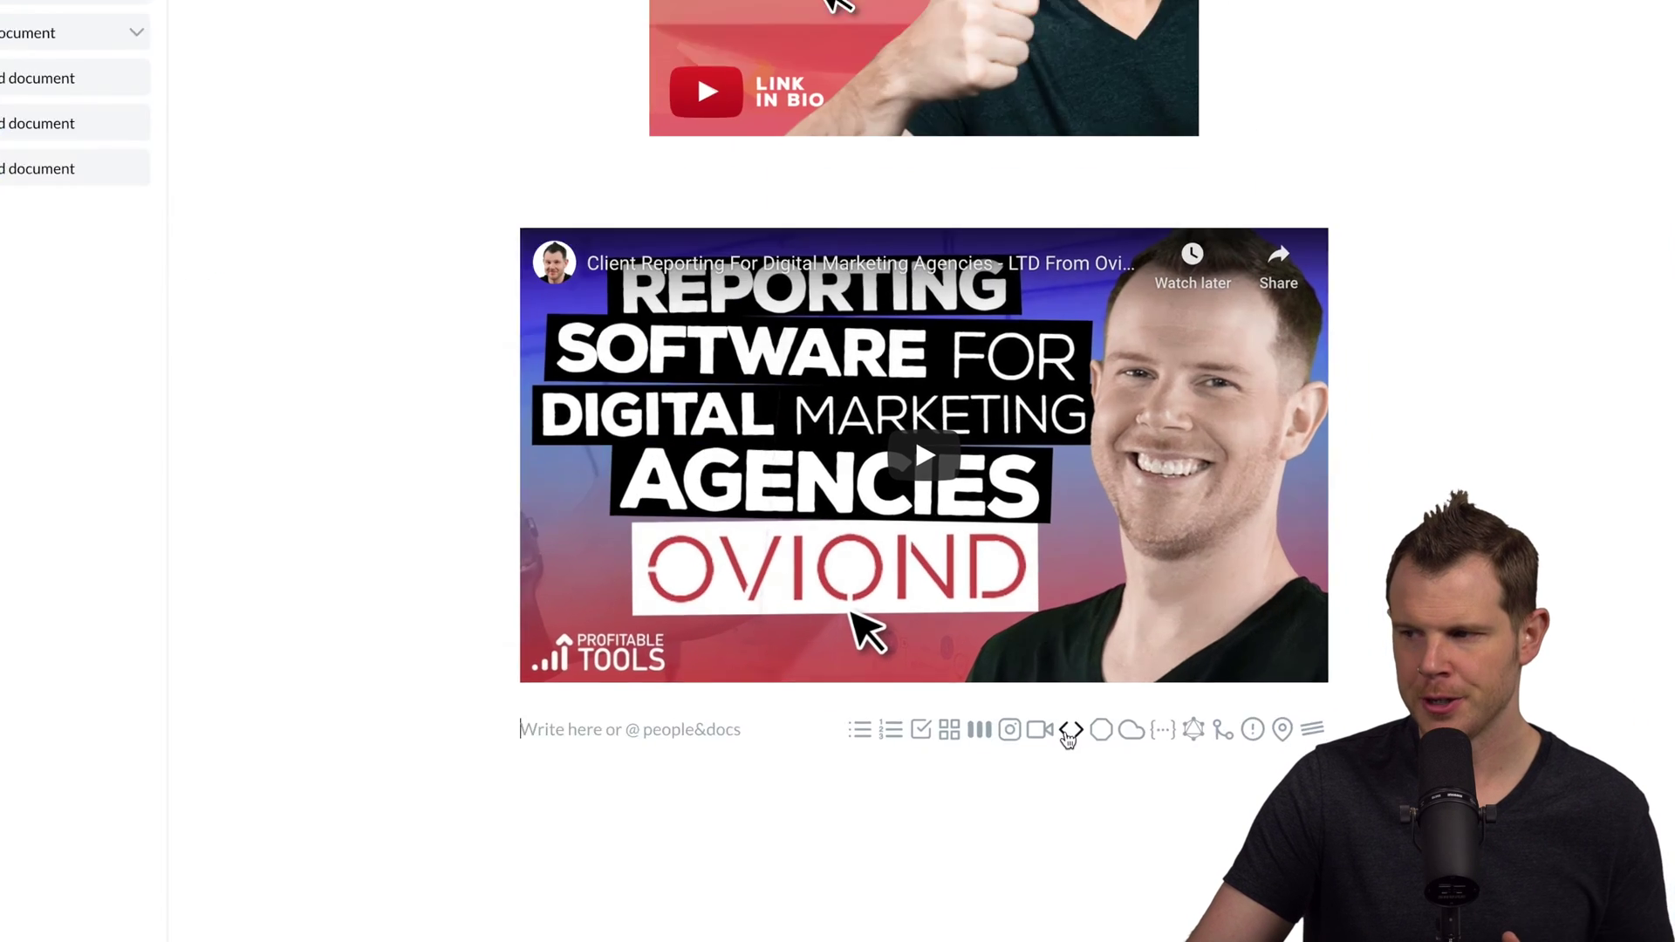
click(1070, 731)
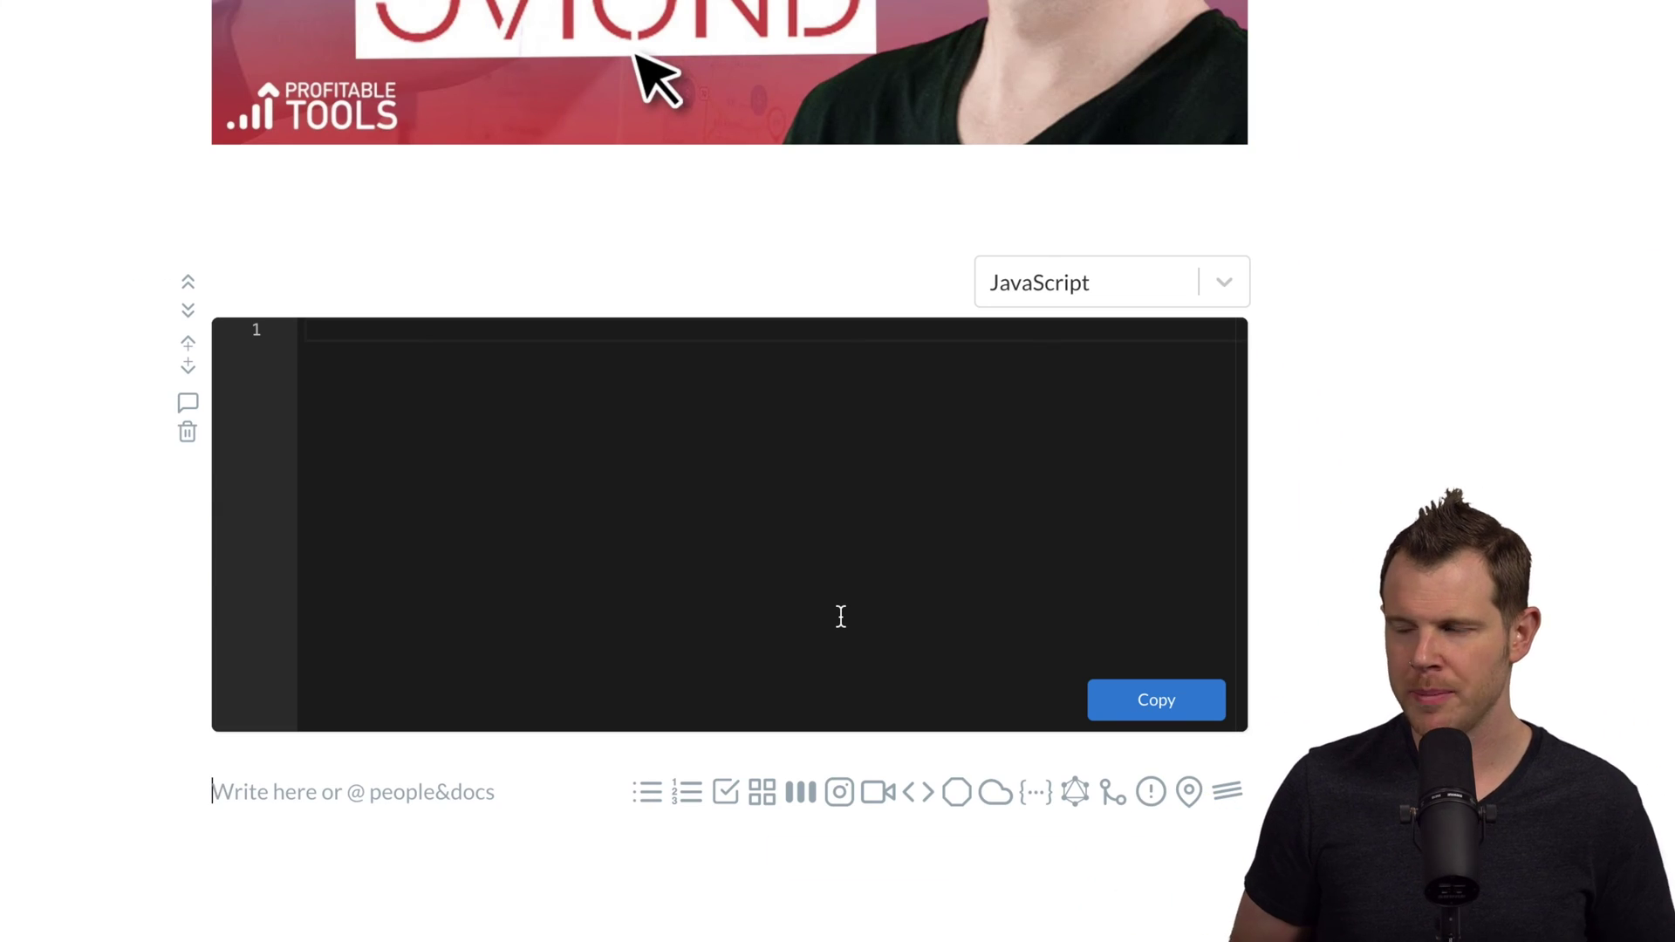
click(1134, 281)
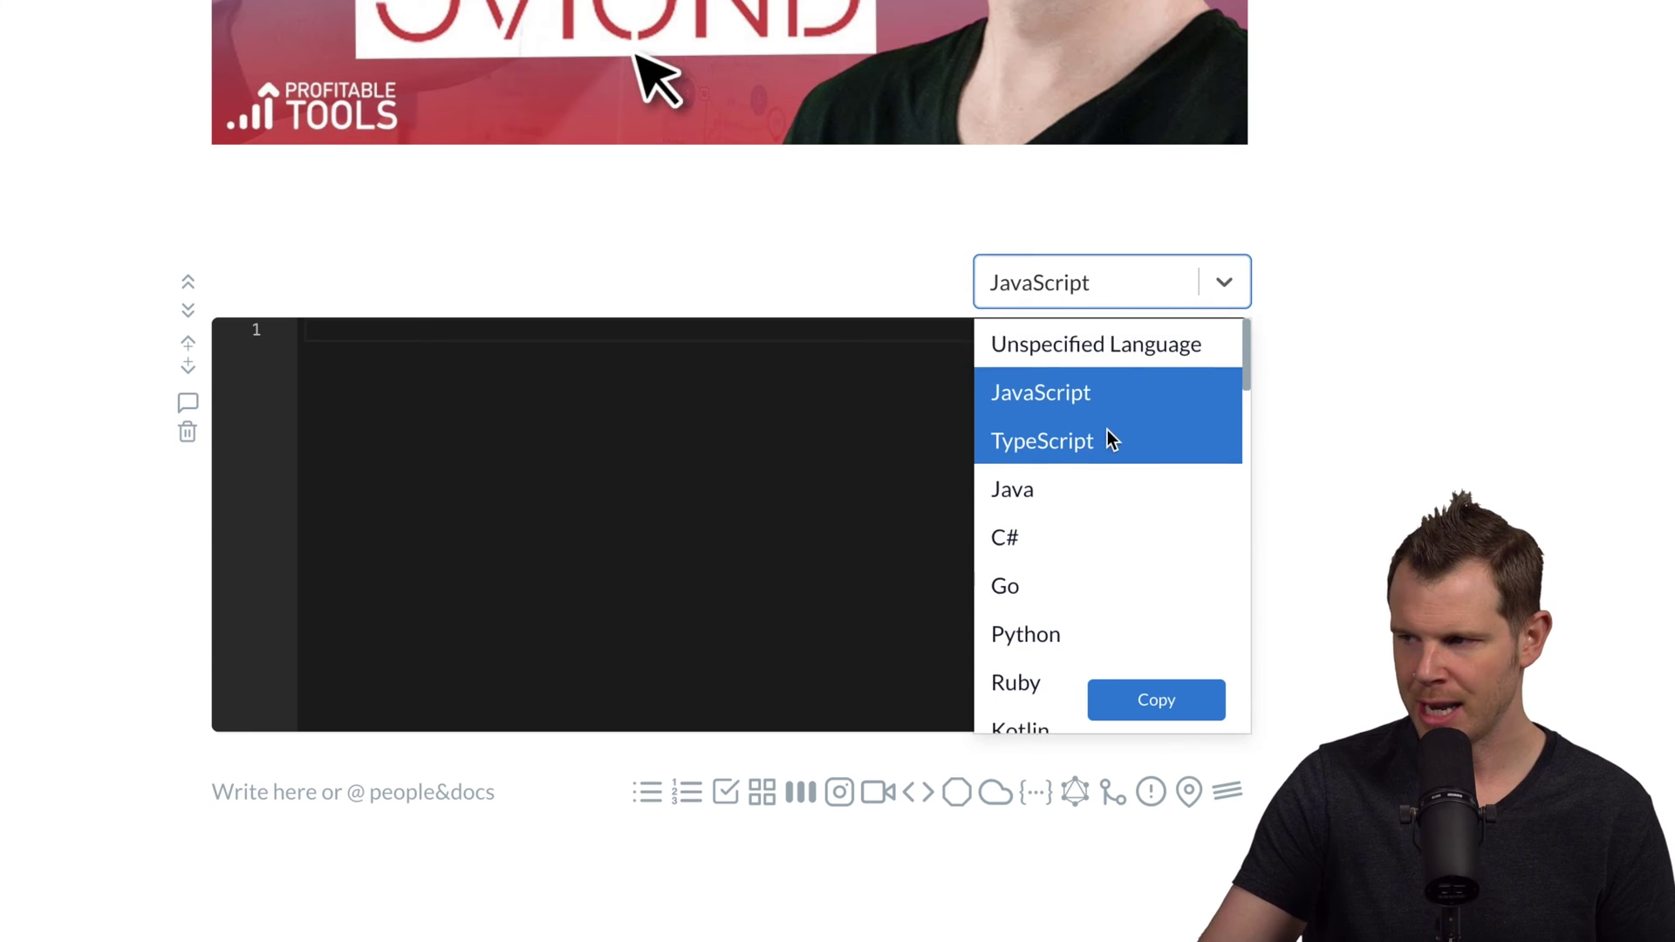
scroll(1108, 437, down, 3)
scroll(1082, 401, up, 4)
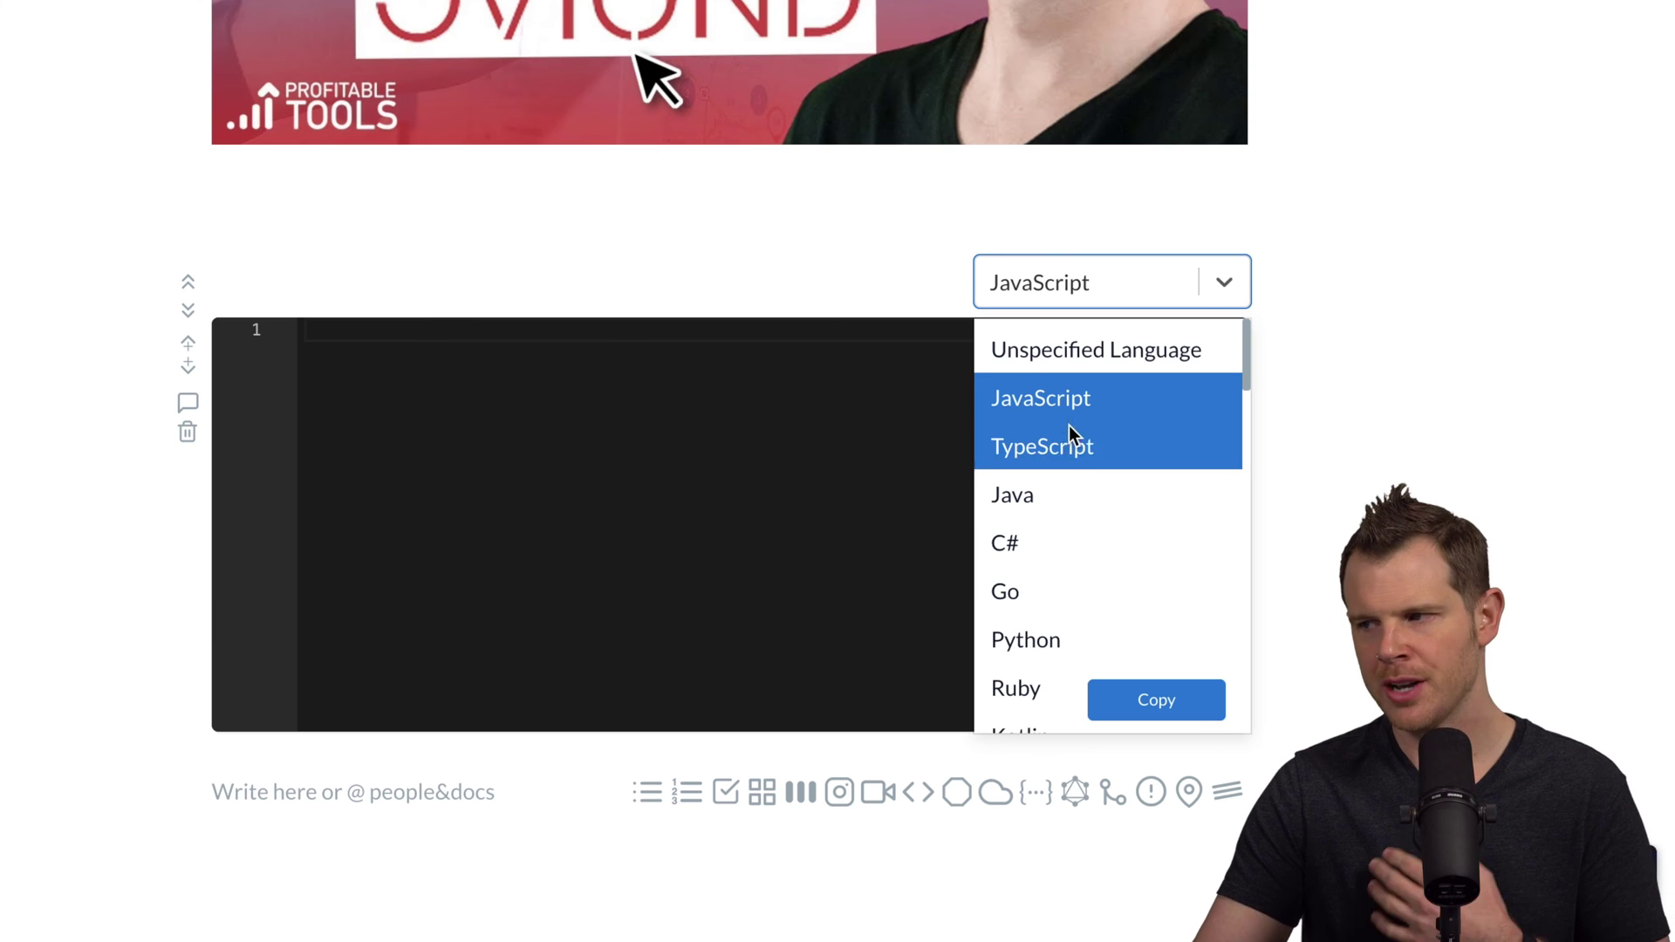
scroll(1064, 459, down, 5)
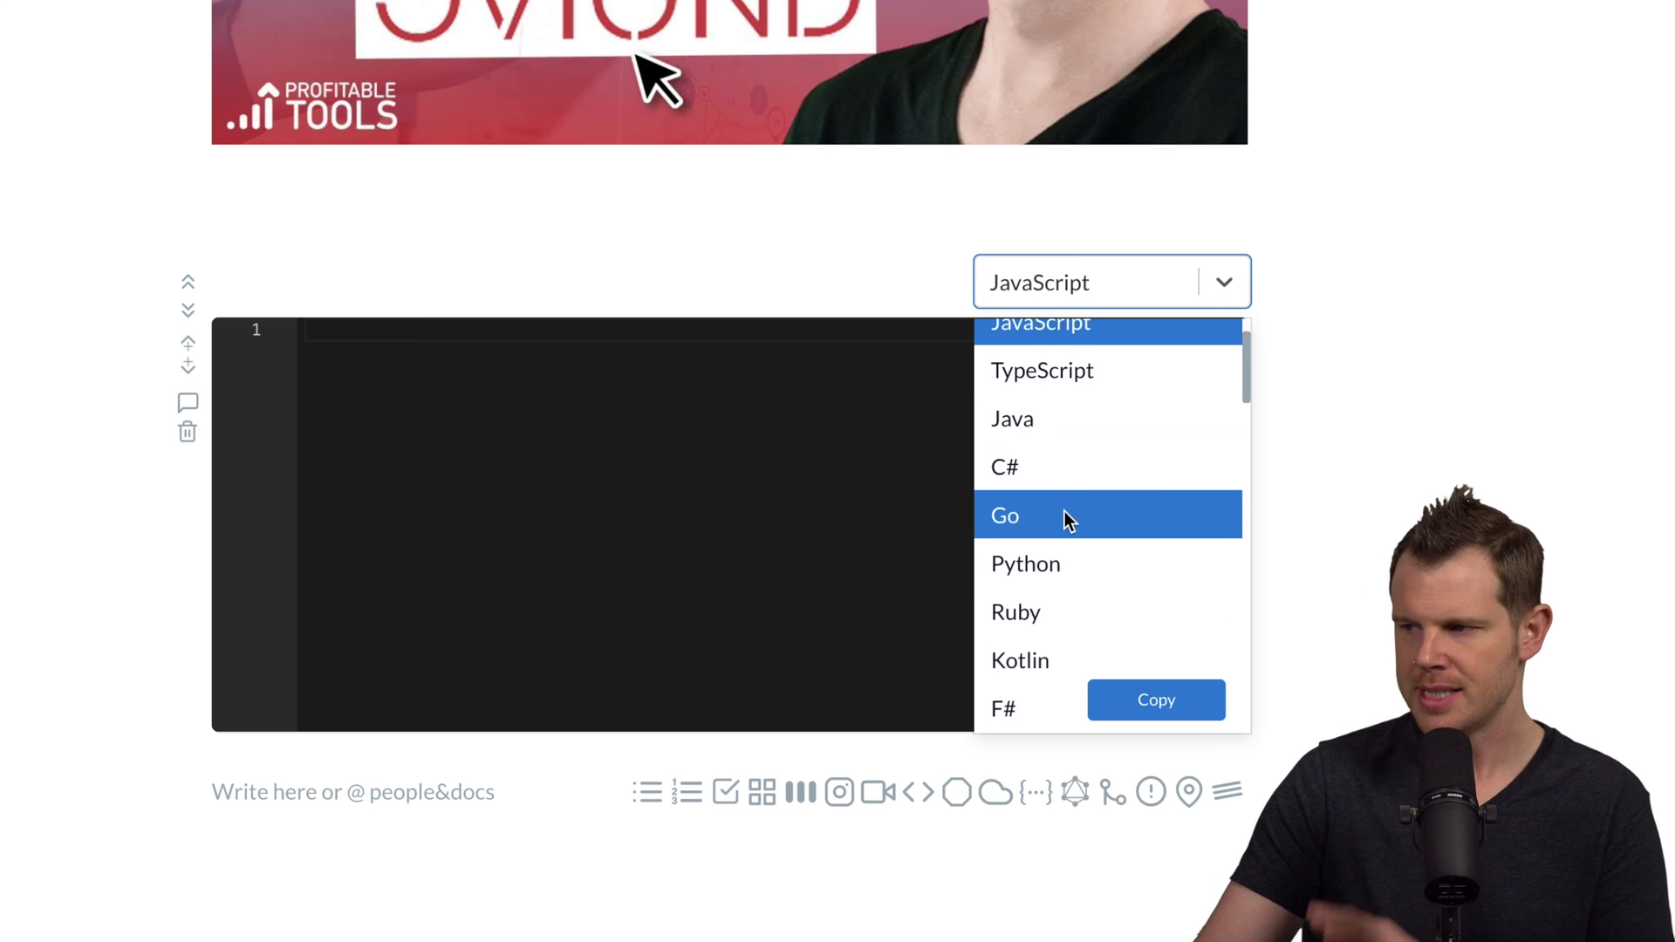
scroll(1072, 541, down, 10)
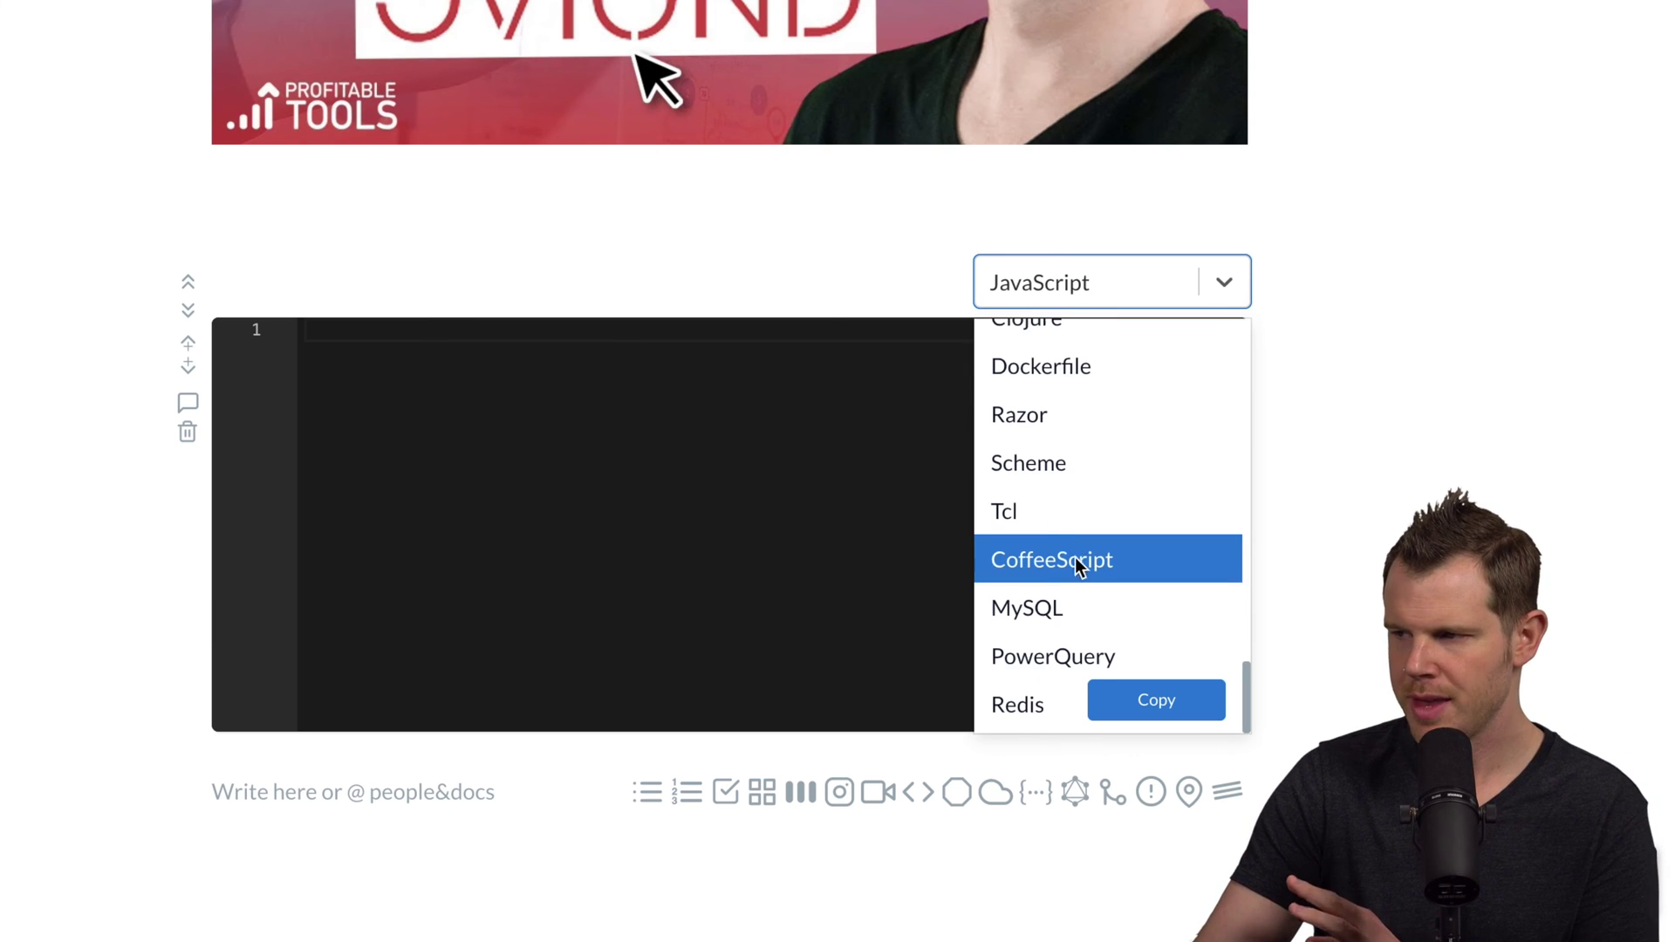
scroll(1080, 594, up, 10)
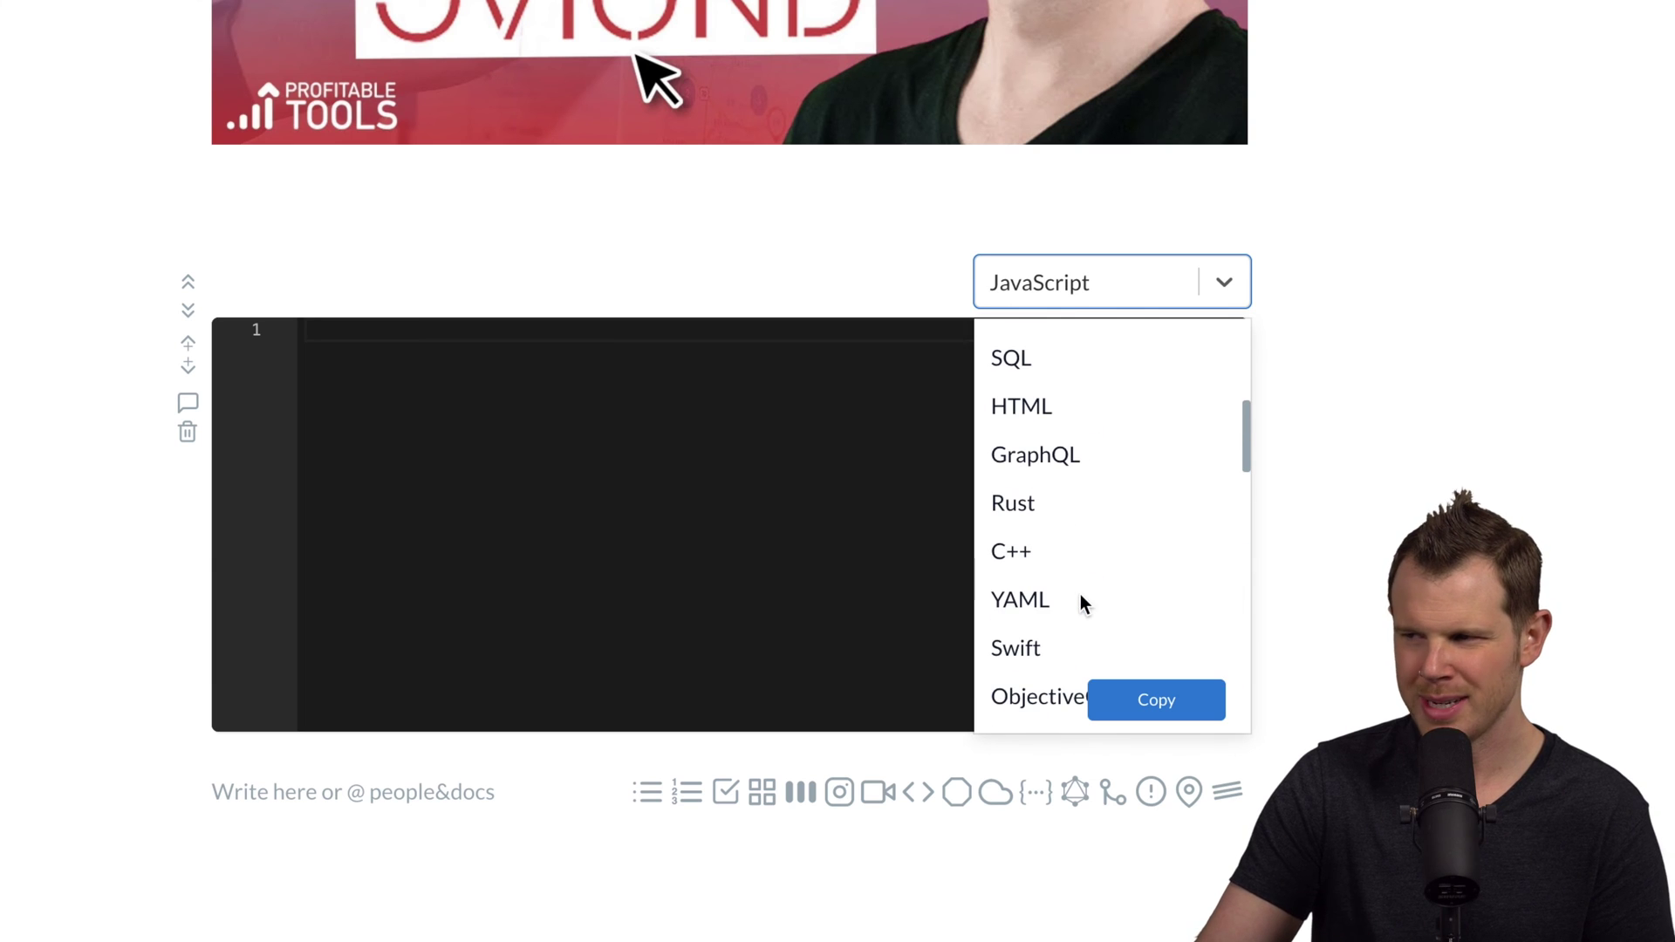
scroll(1080, 594, up, 5)
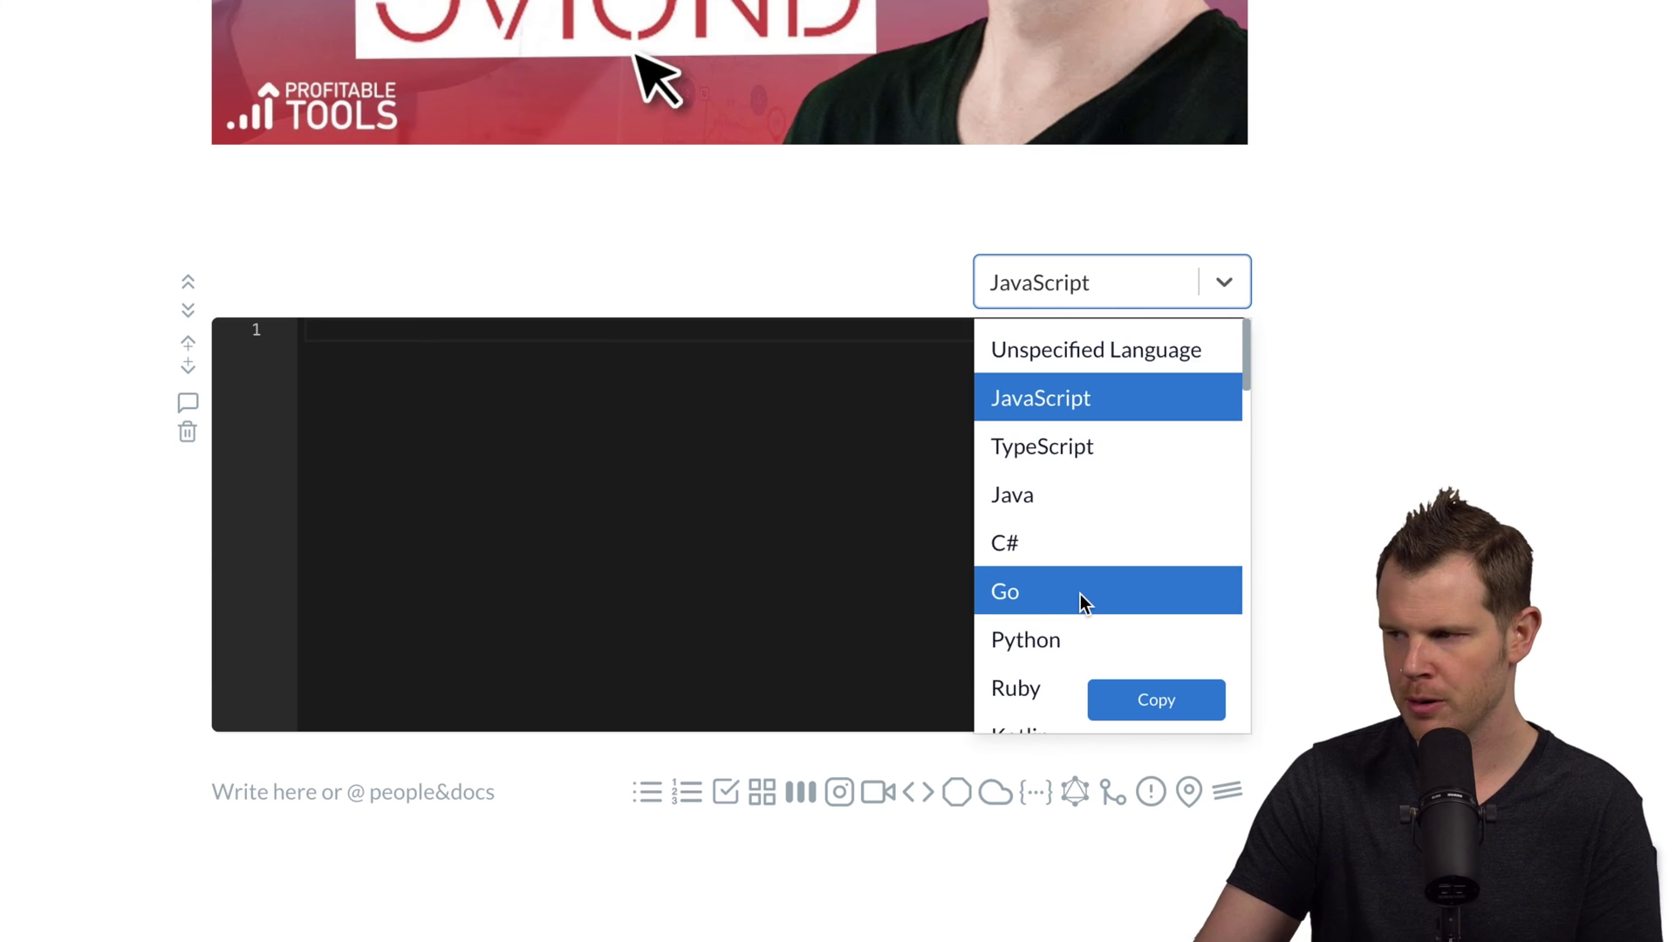
scroll(1085, 580, down, 2)
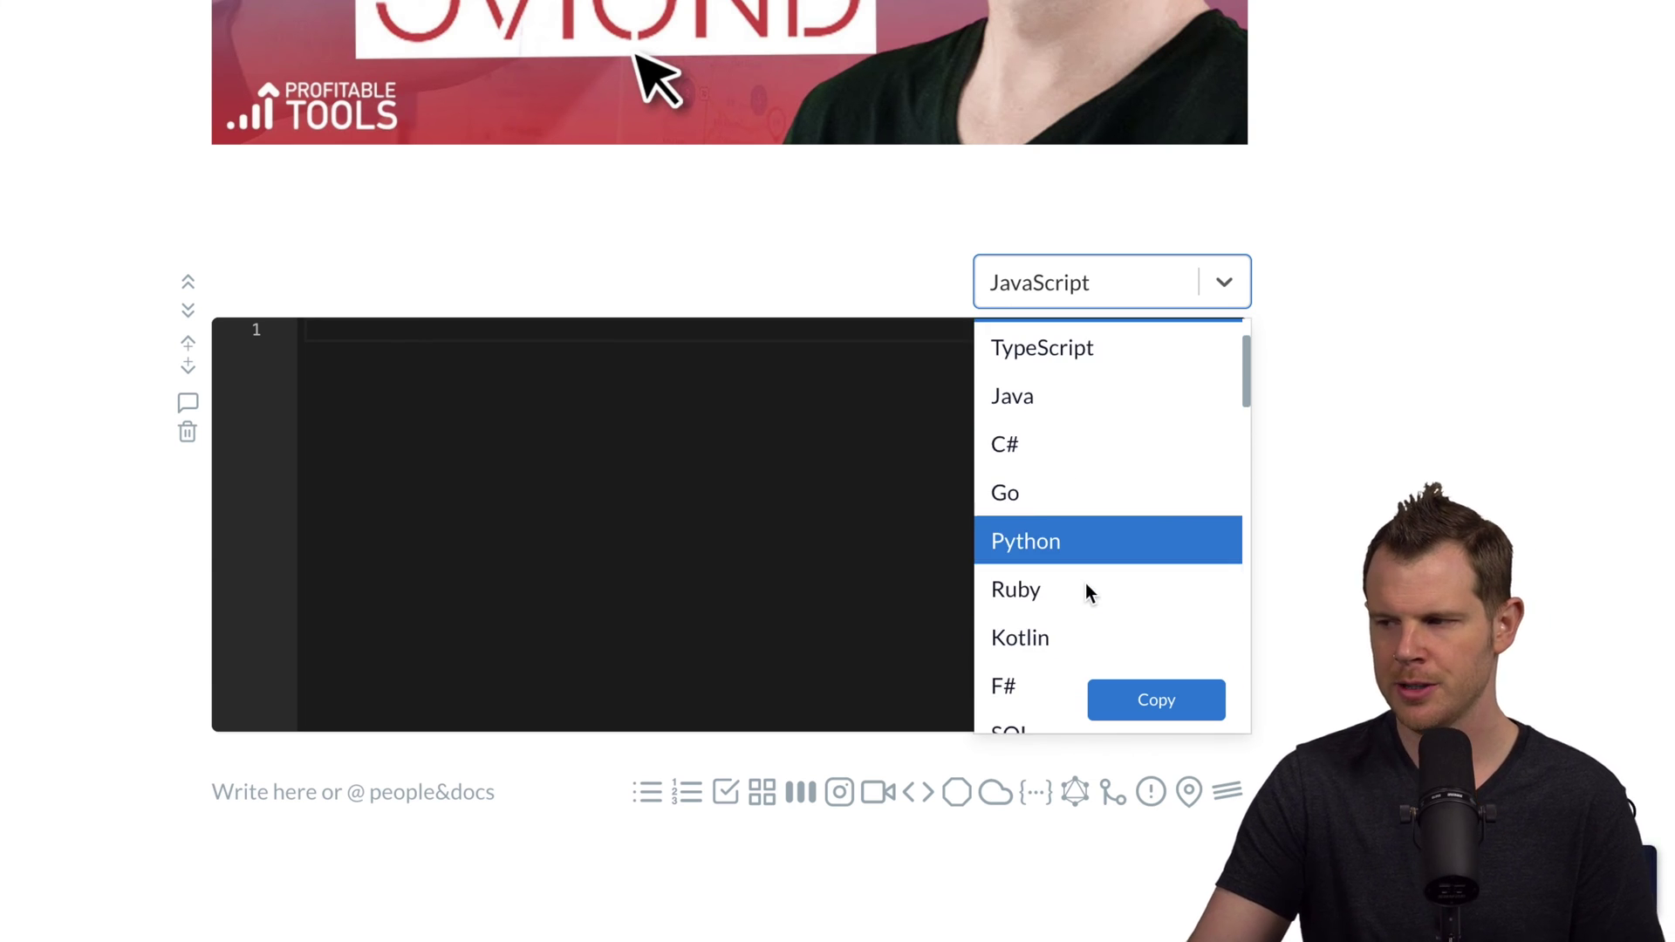
scroll(1089, 567, up, 2)
click(1077, 400)
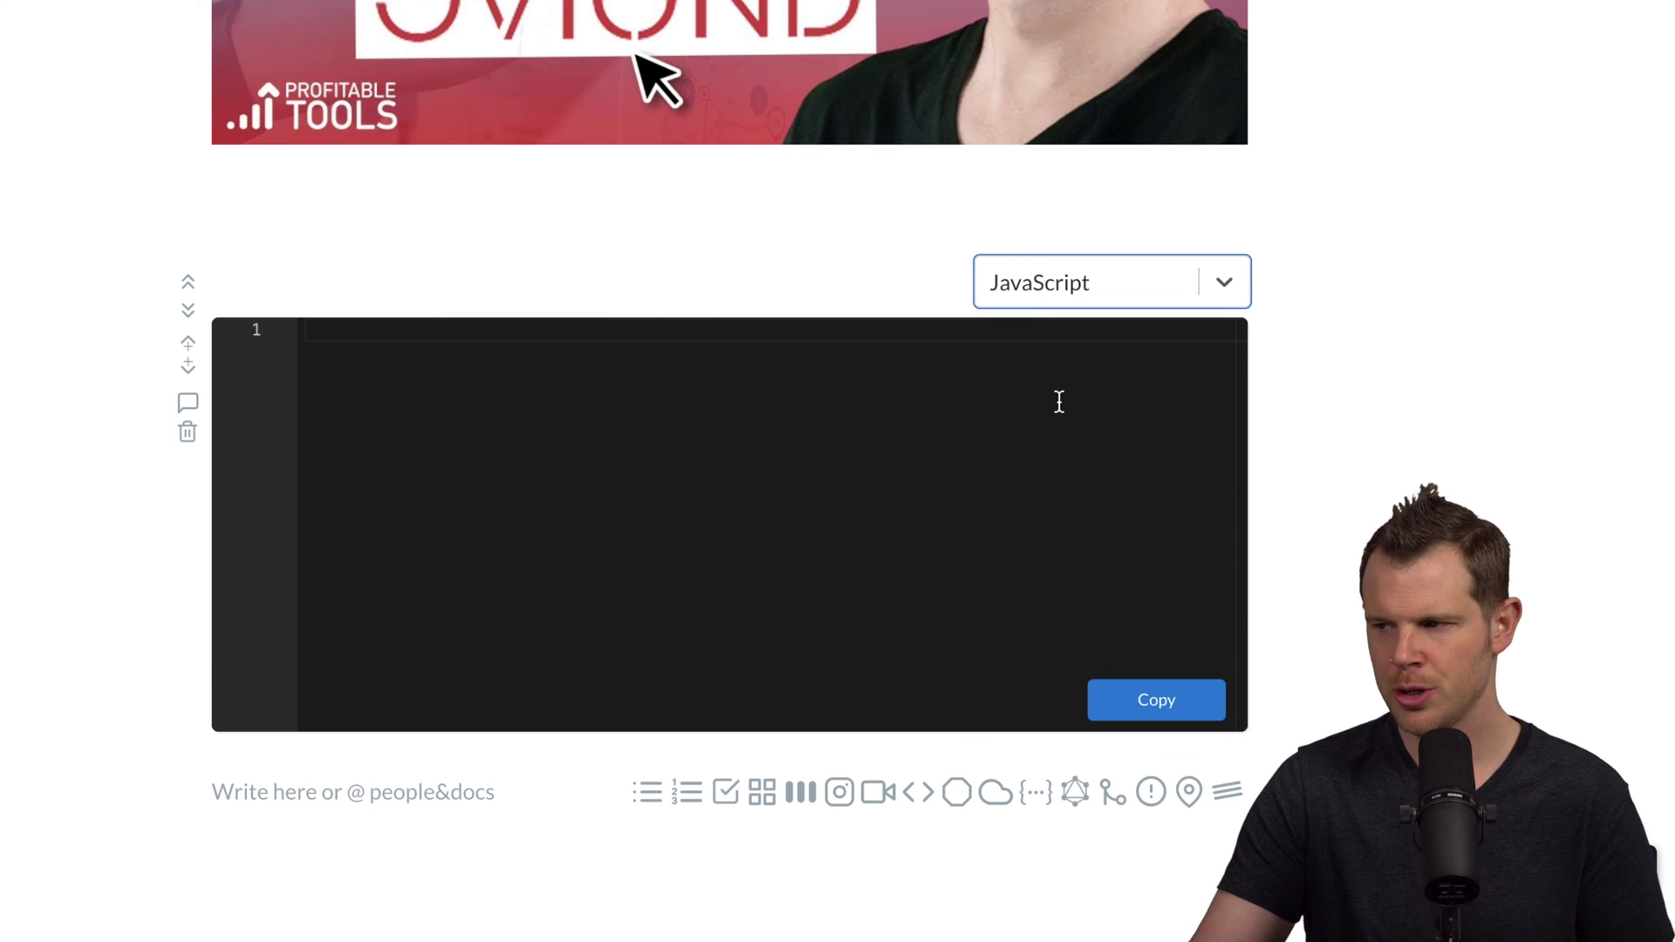
click(514, 493)
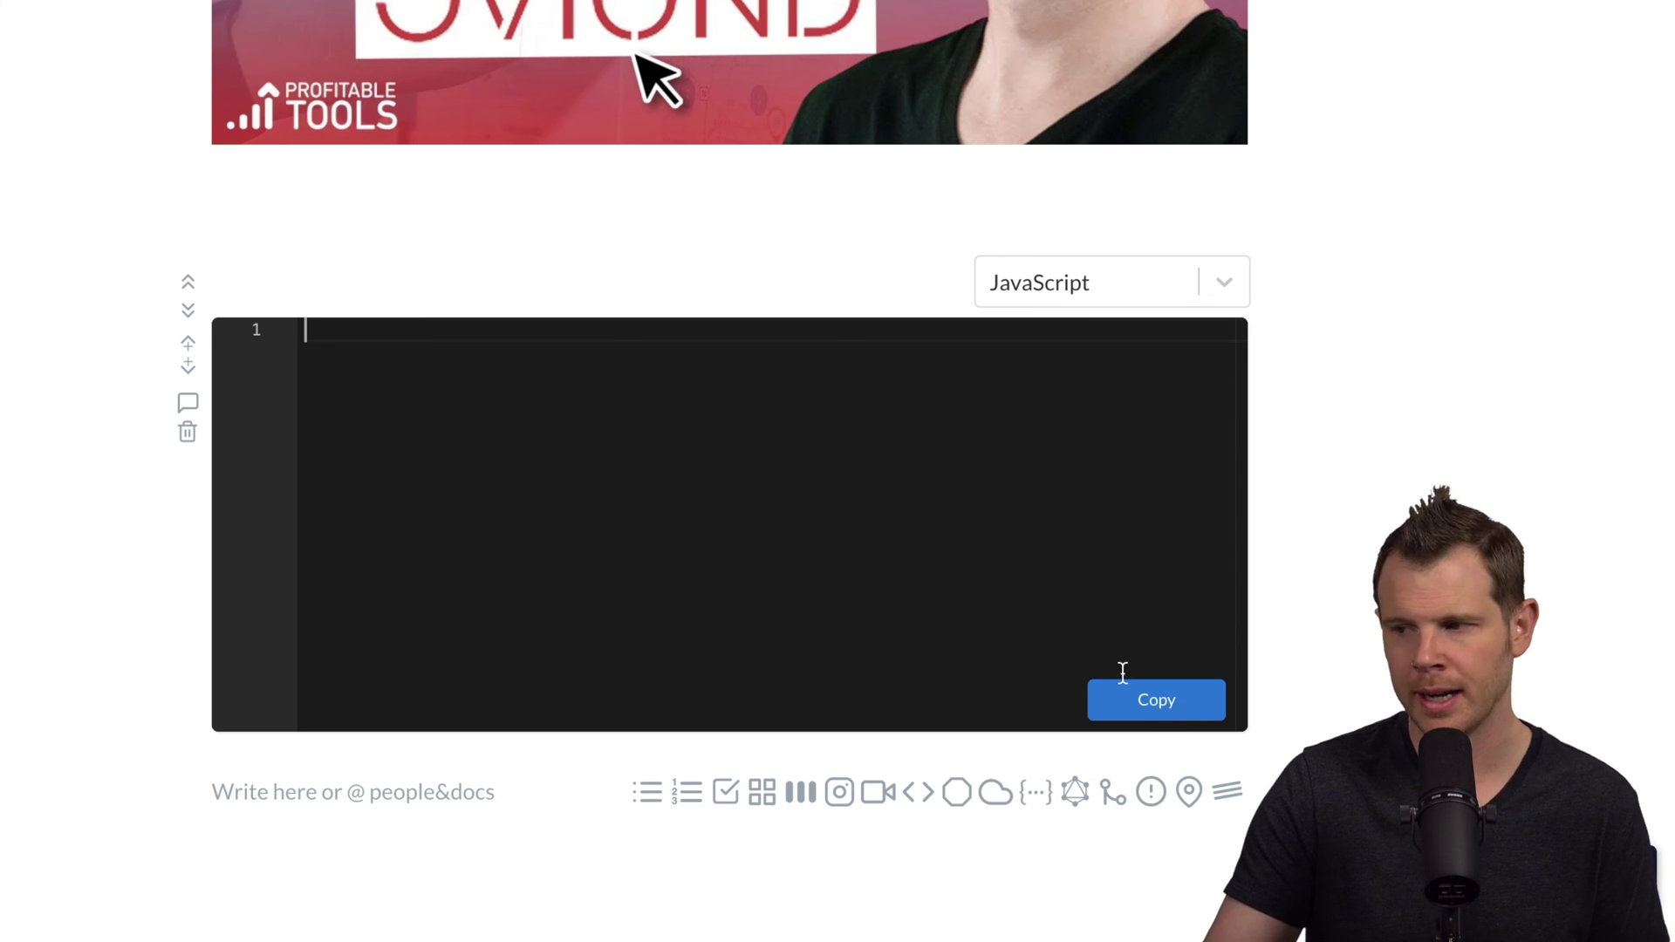
Insert a Swagger API documentation block below the code block
scroll(1047, 680, down, 2)
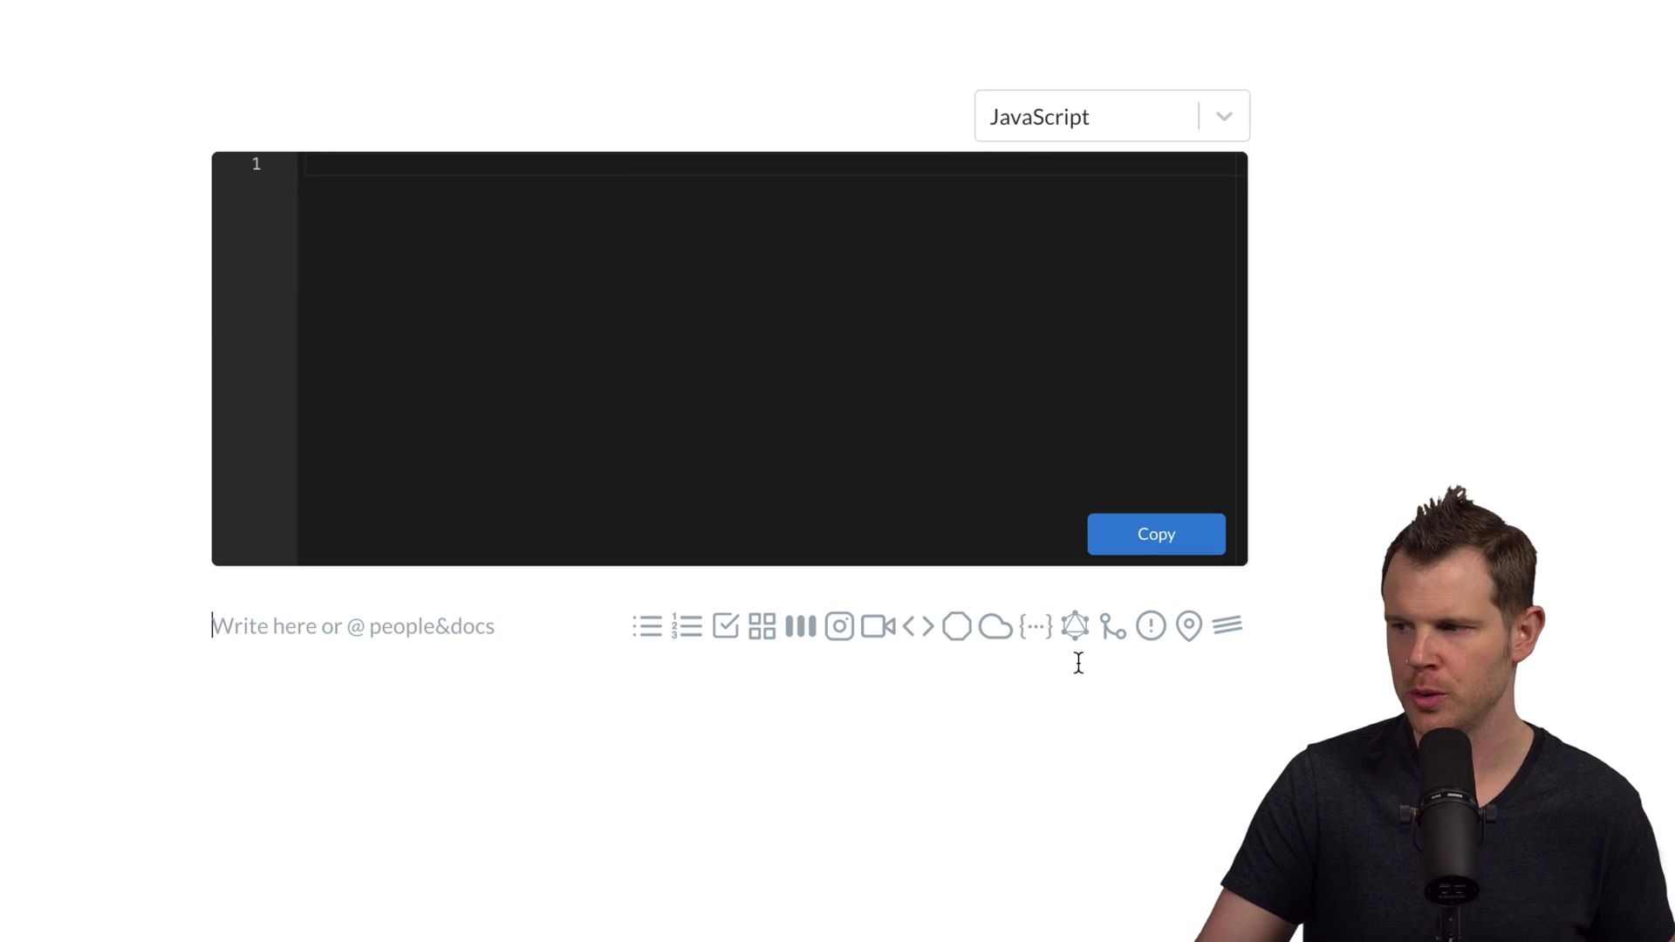
click(1037, 640)
Review the sample petstore endpoints and models in the Swagger block, and delete the block
scroll(1026, 646, down, 3)
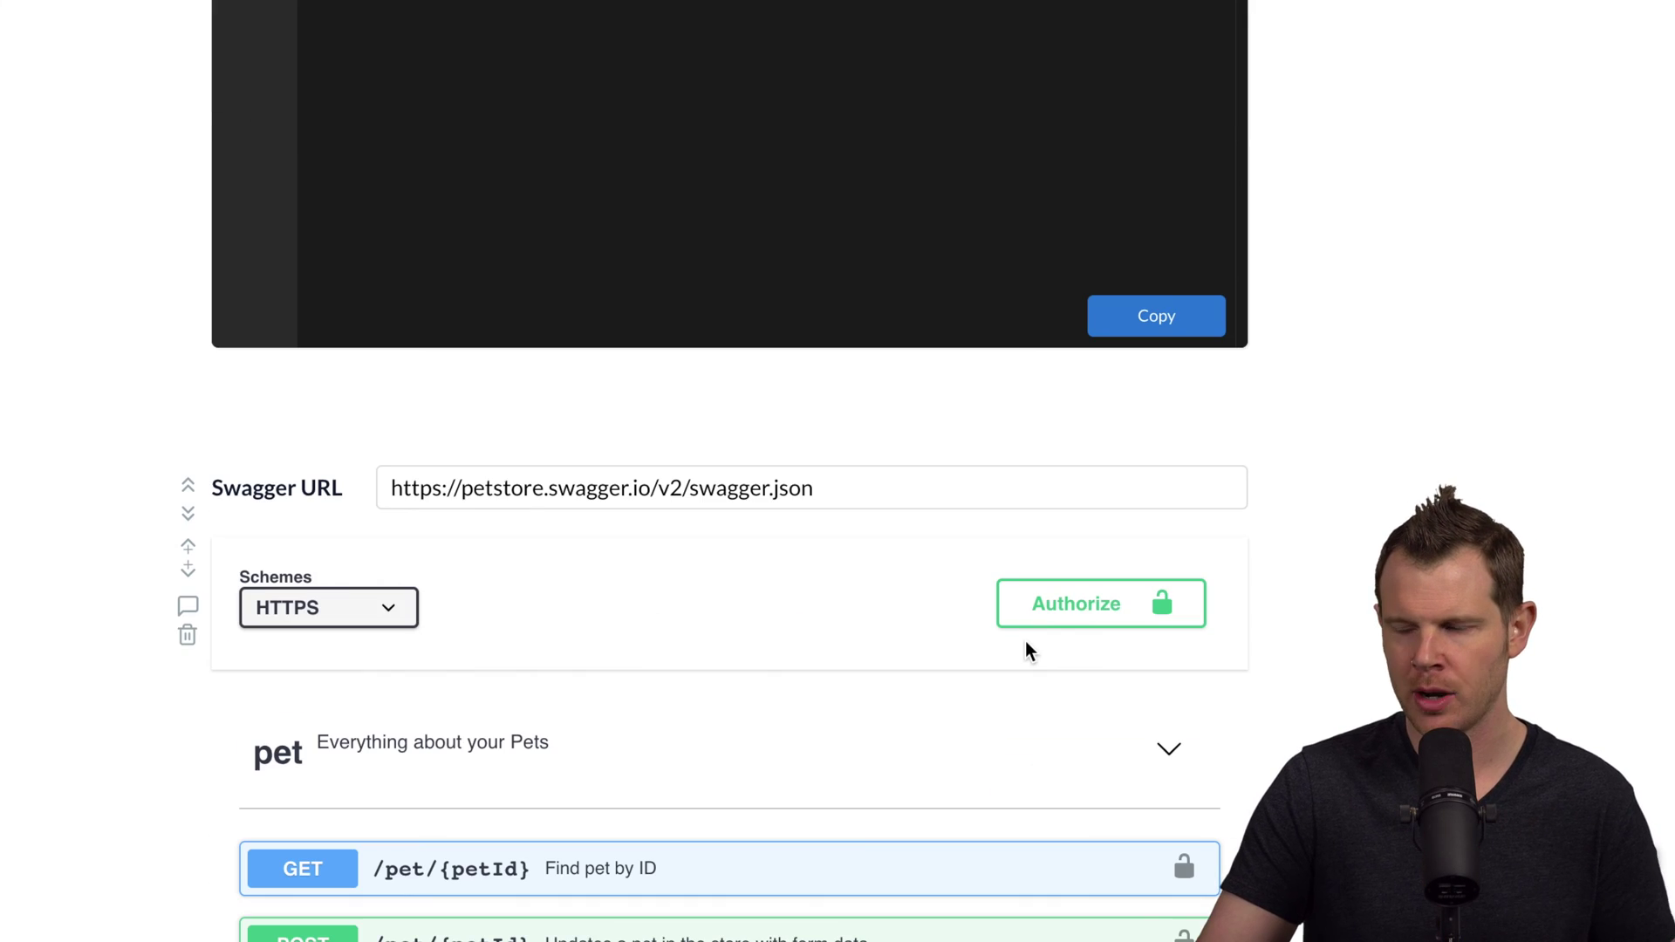
scroll(1025, 644, down, 5)
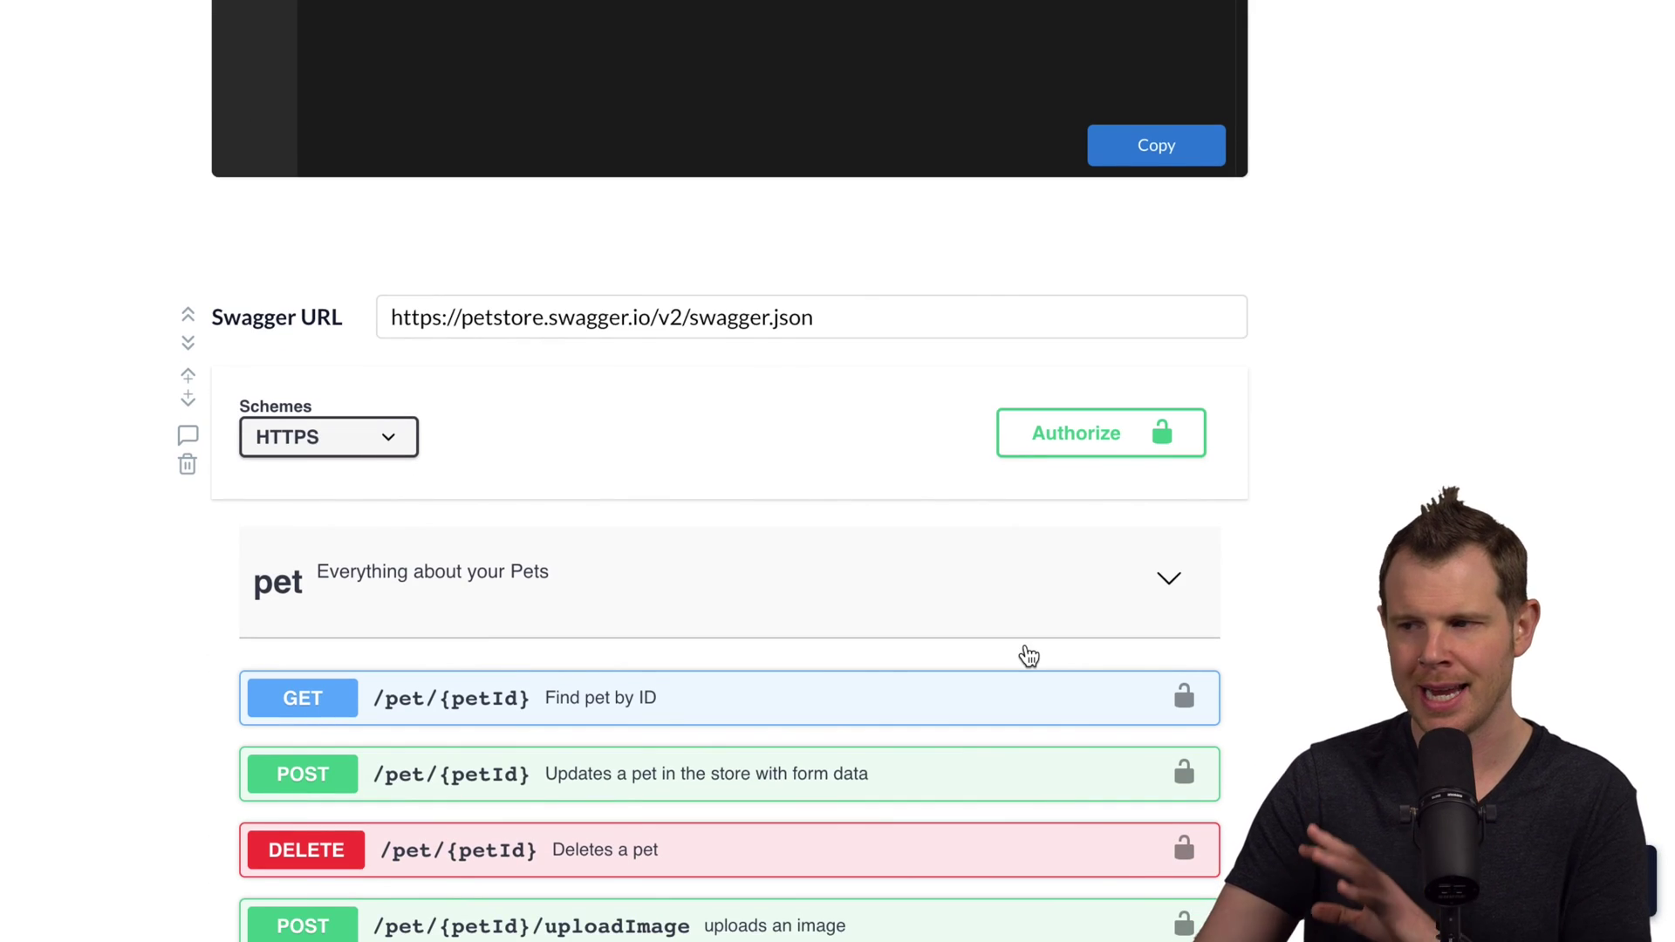
scroll(1025, 647, down, 12)
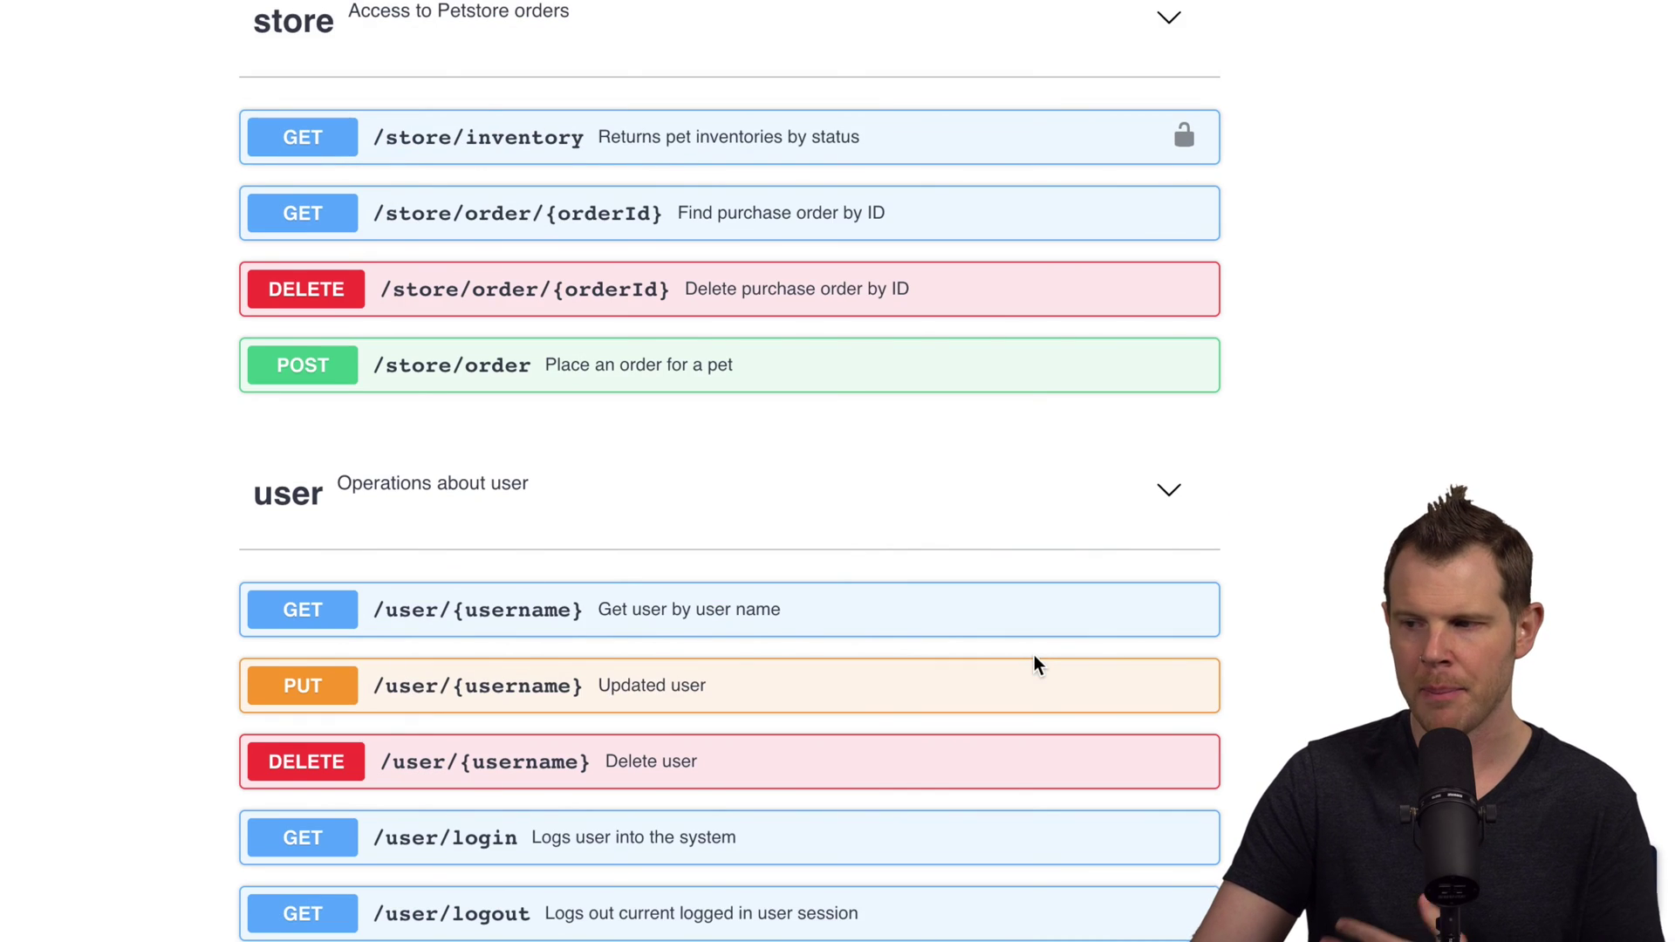
scroll(1035, 659, down, 5)
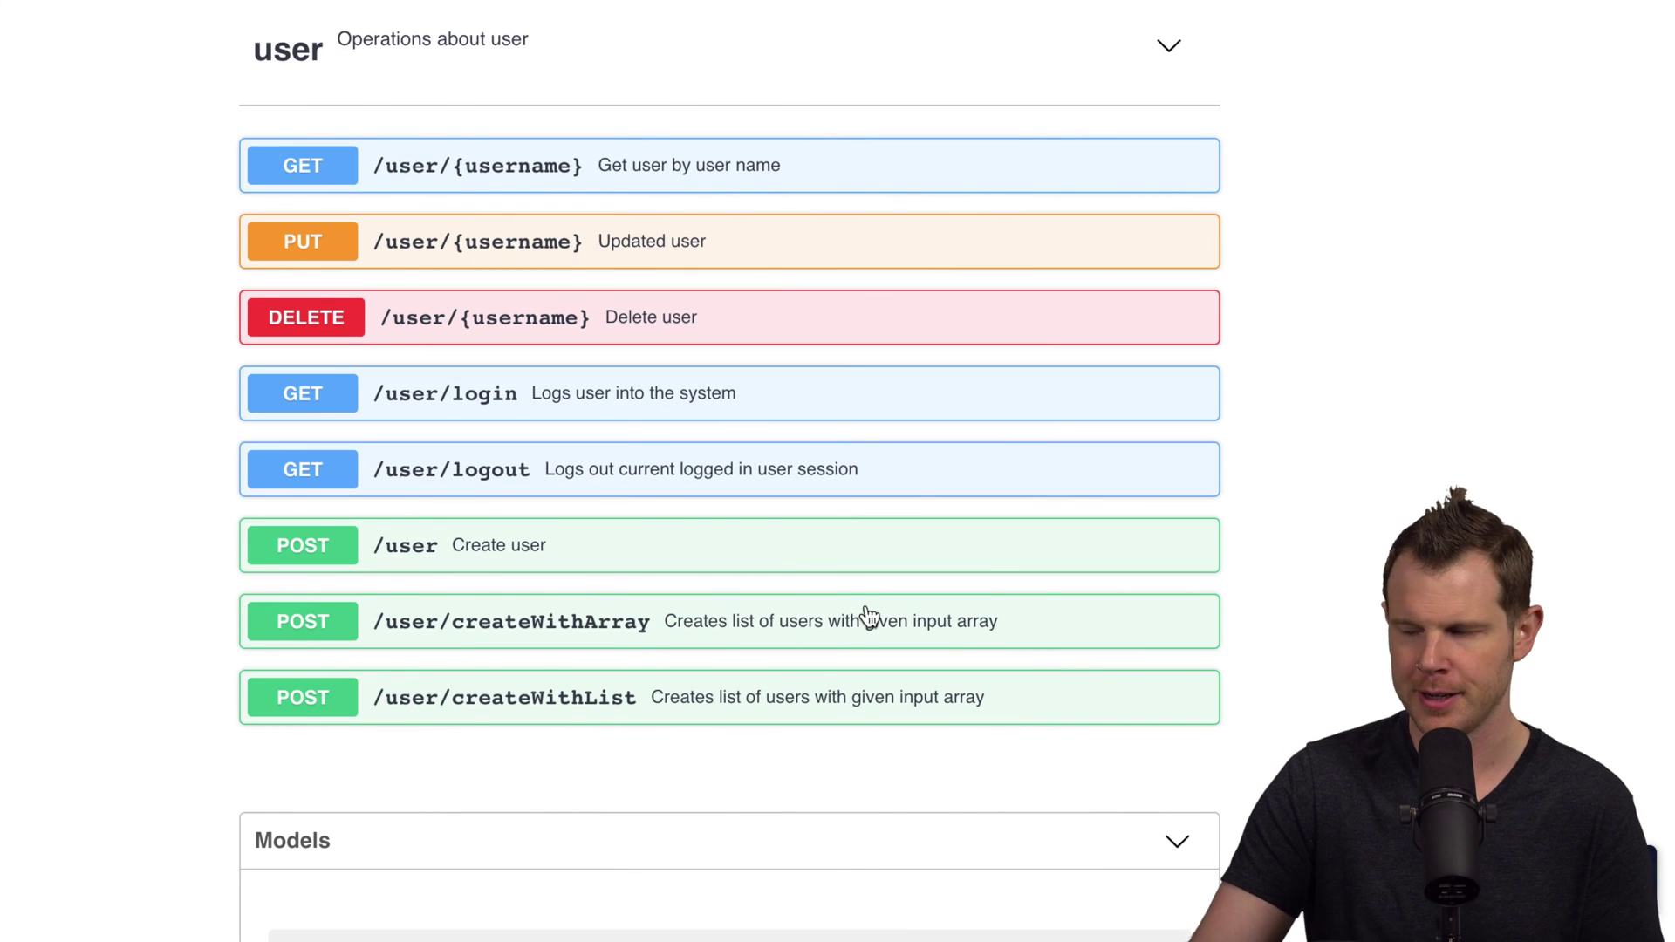
scroll(869, 617, up, 11)
scroll(869, 617, down, 20)
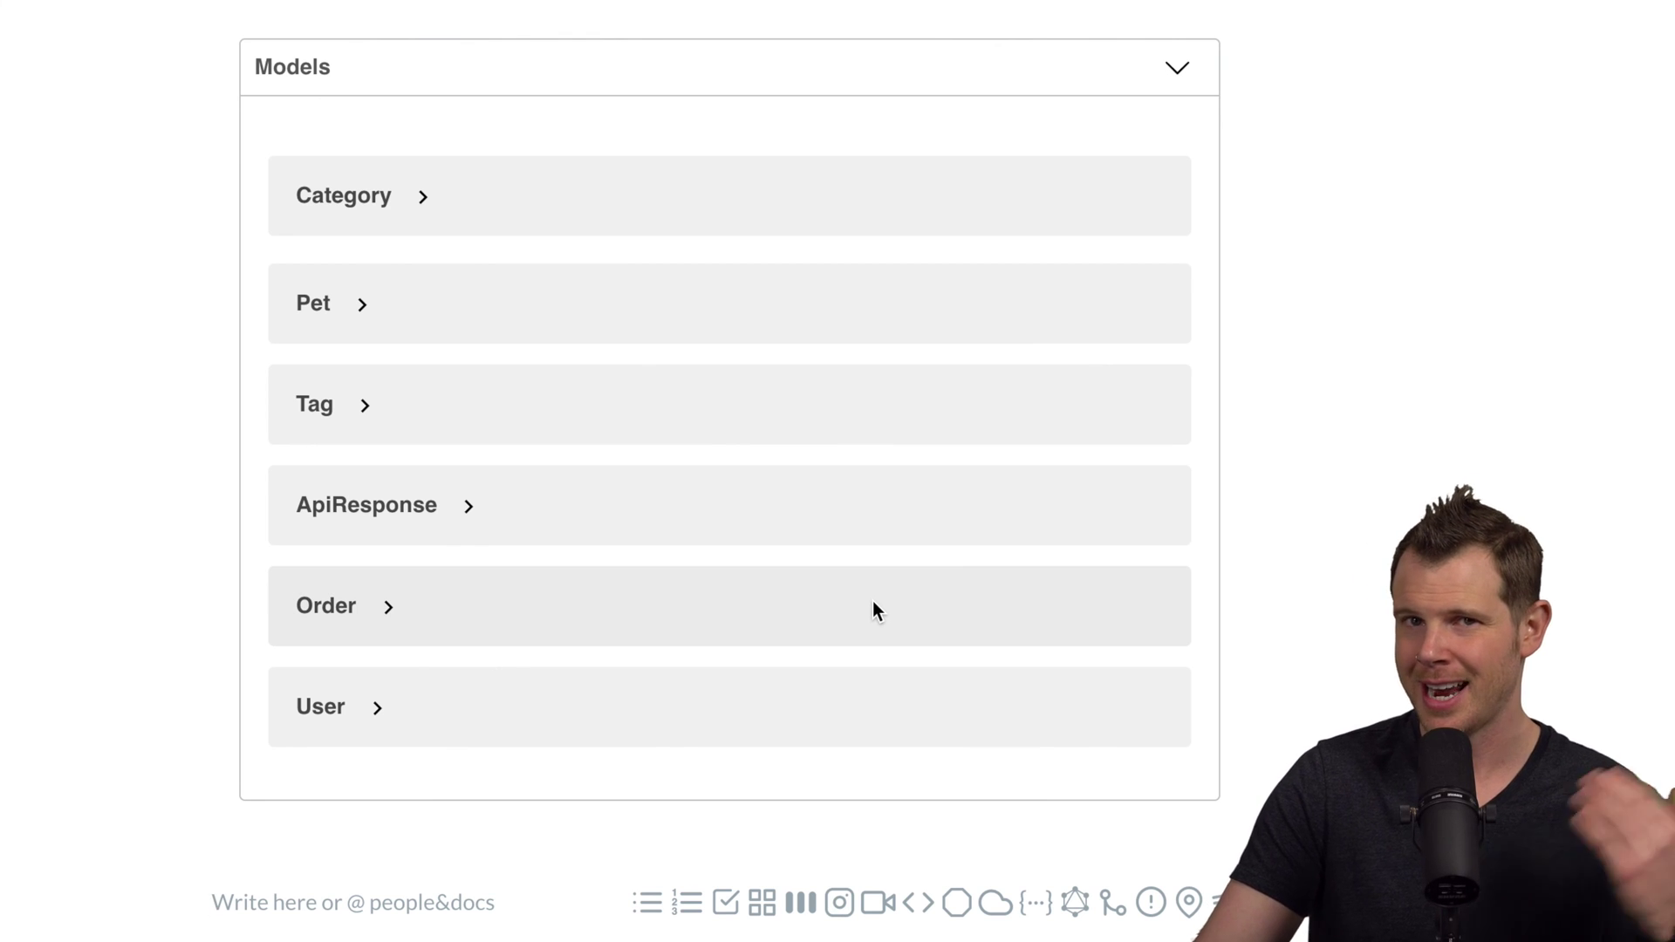
scroll(872, 600, up, 9)
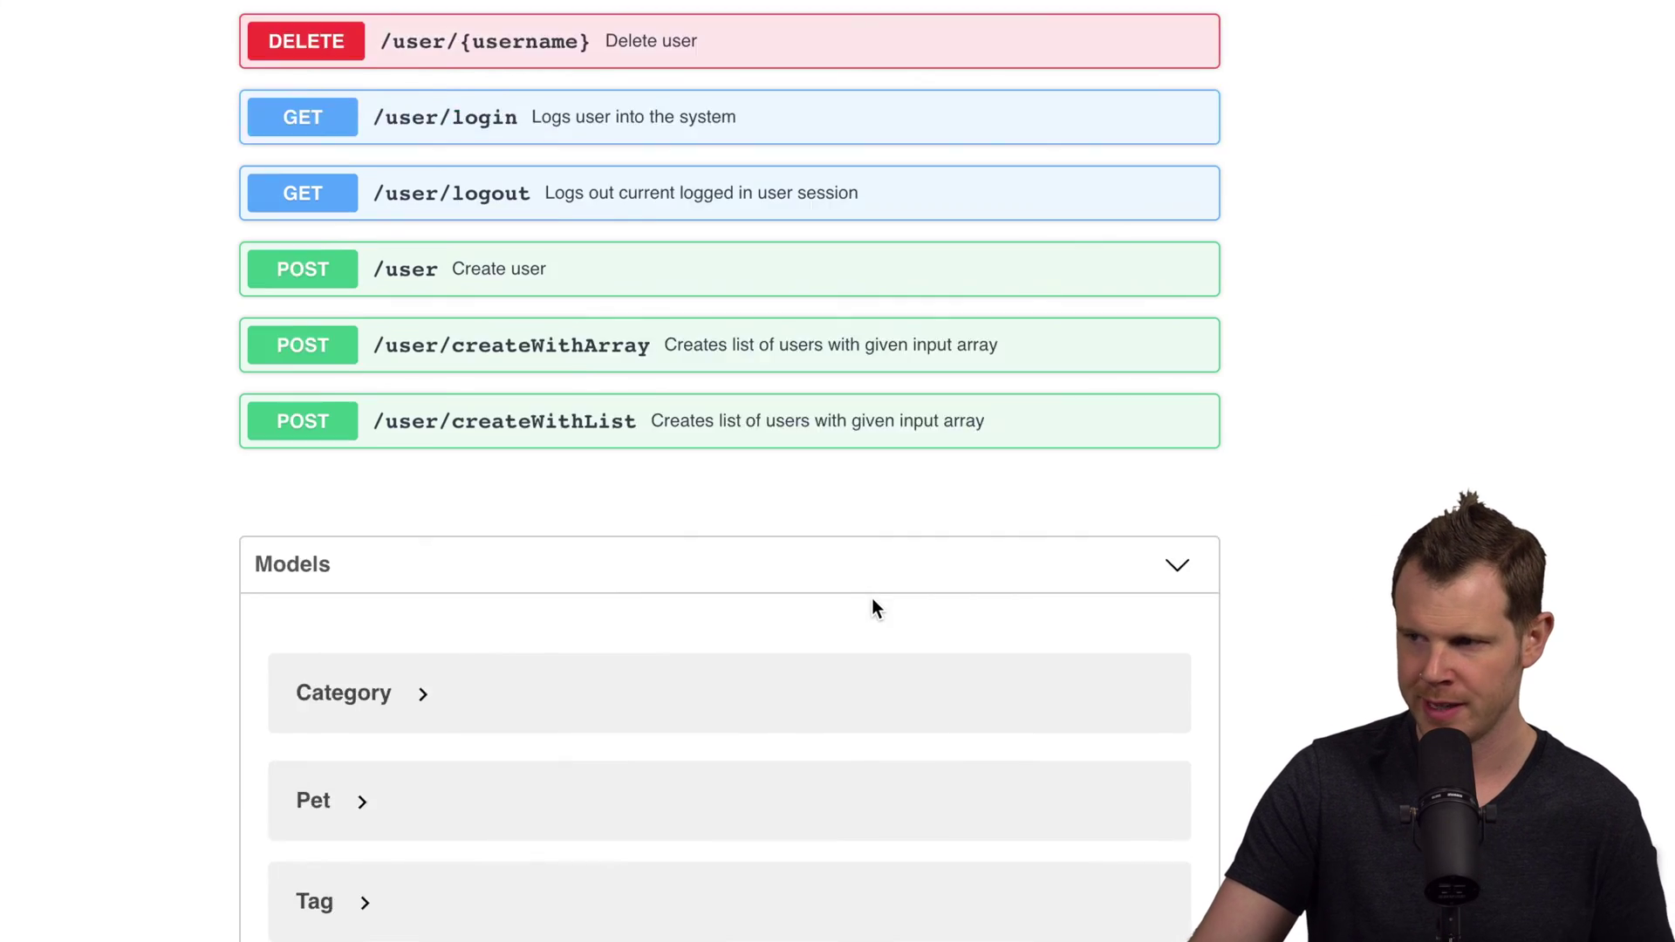
scroll(875, 608, up, 17)
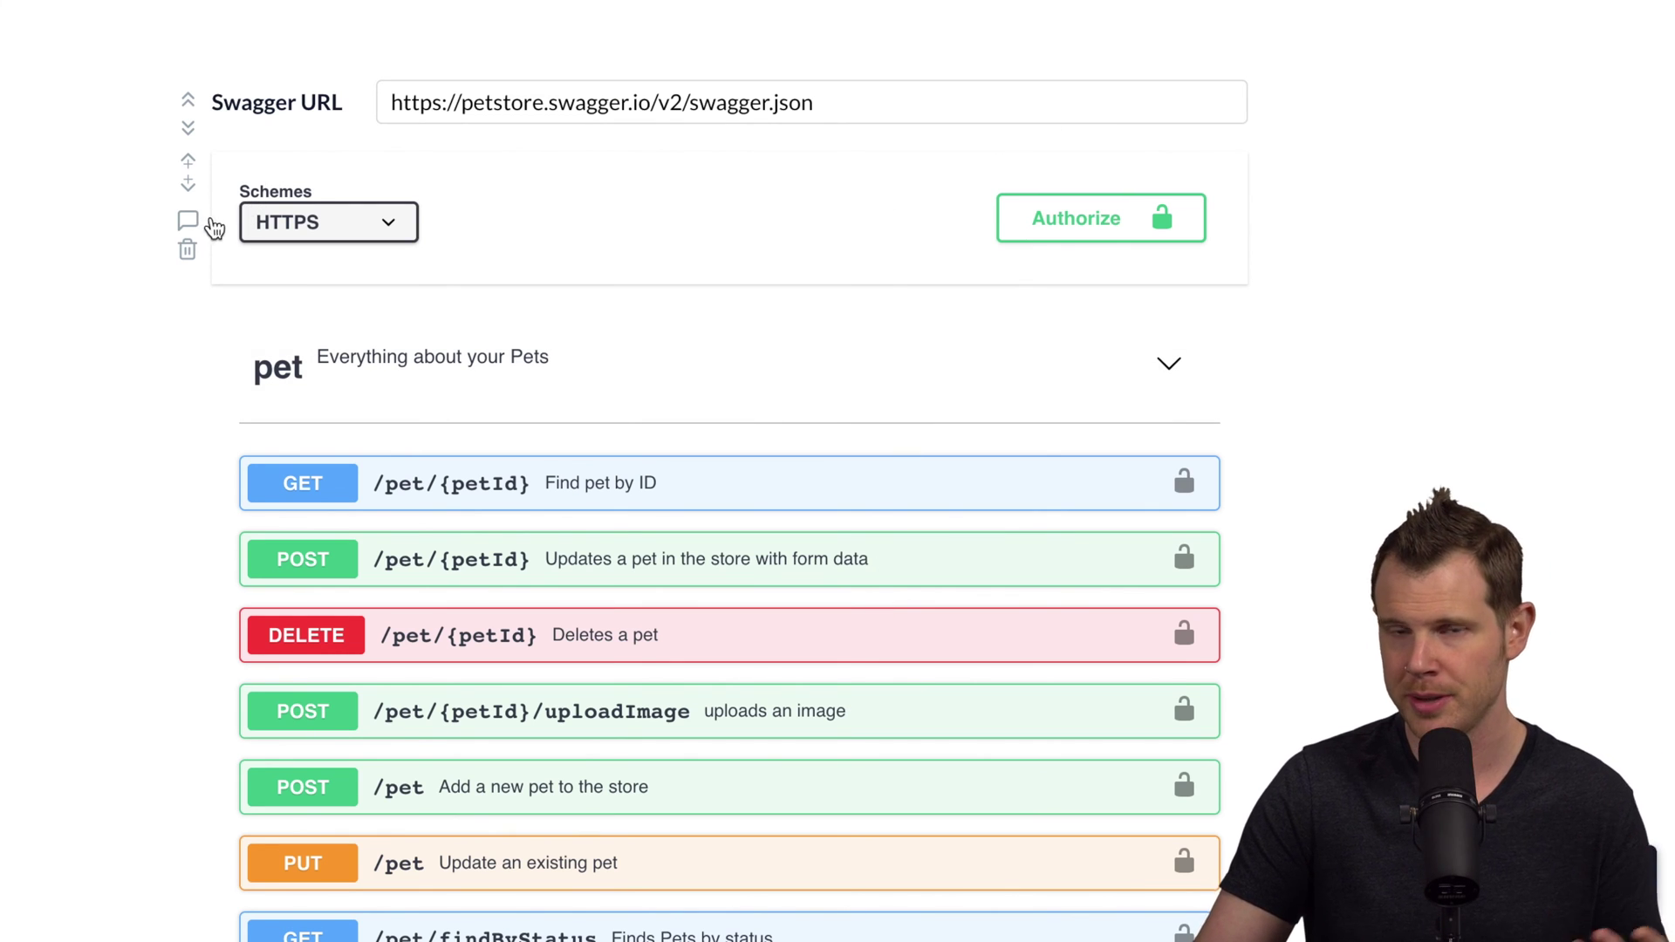
click(193, 251)
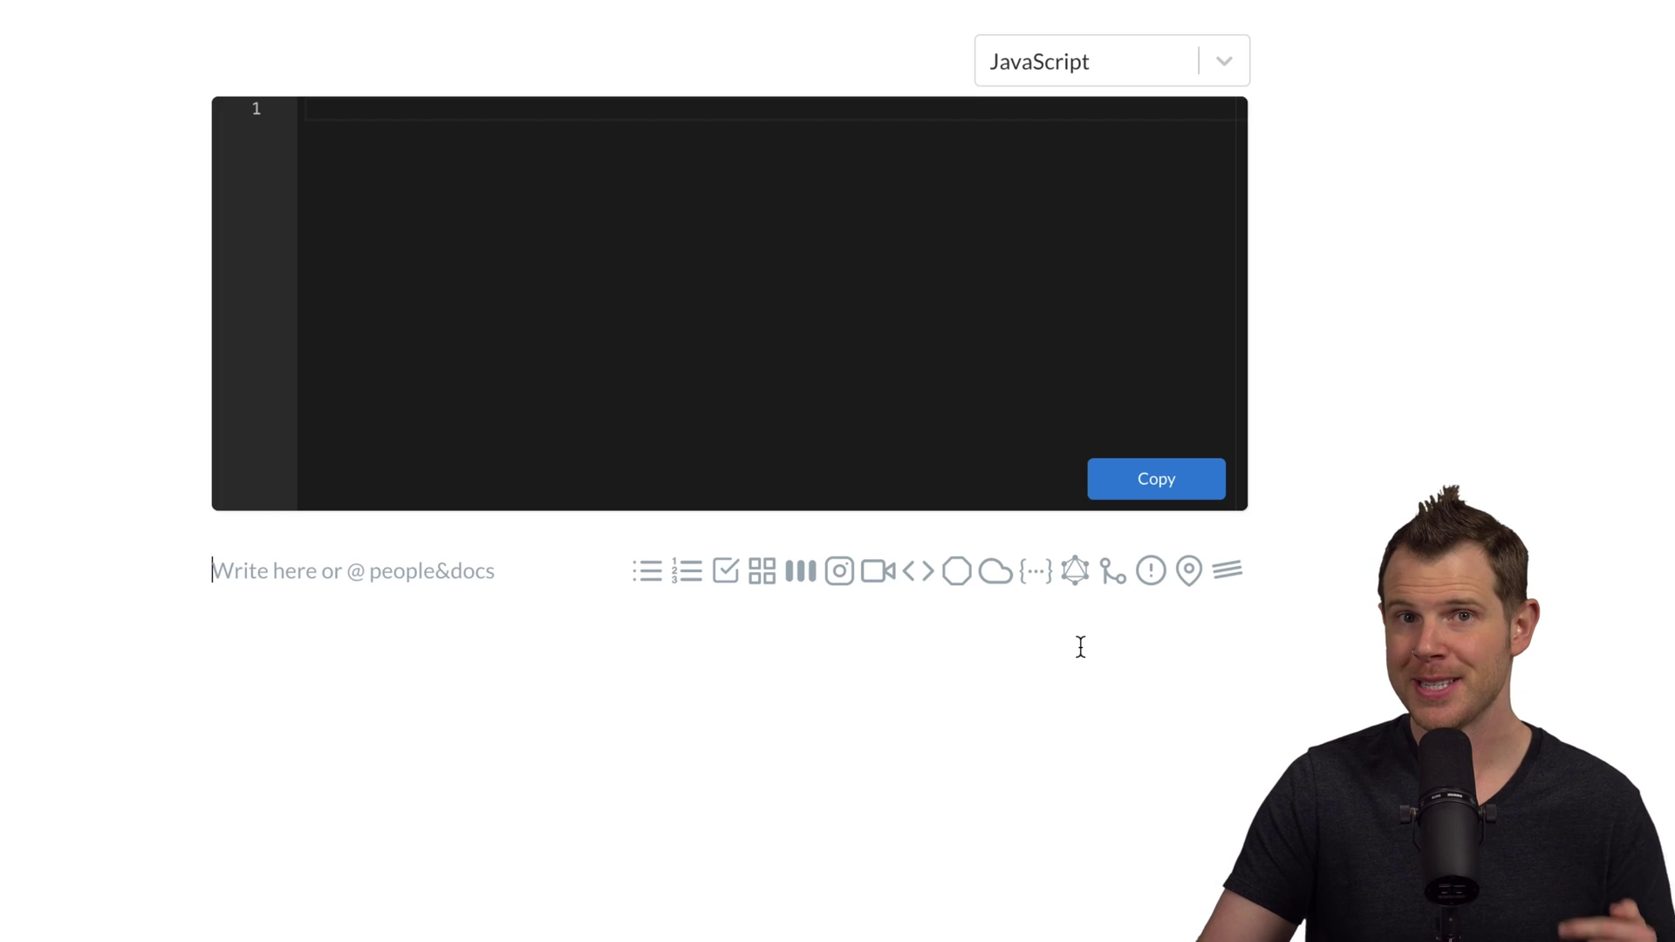
Insert a GraphQL block below the JavaScript code block
click(1076, 573)
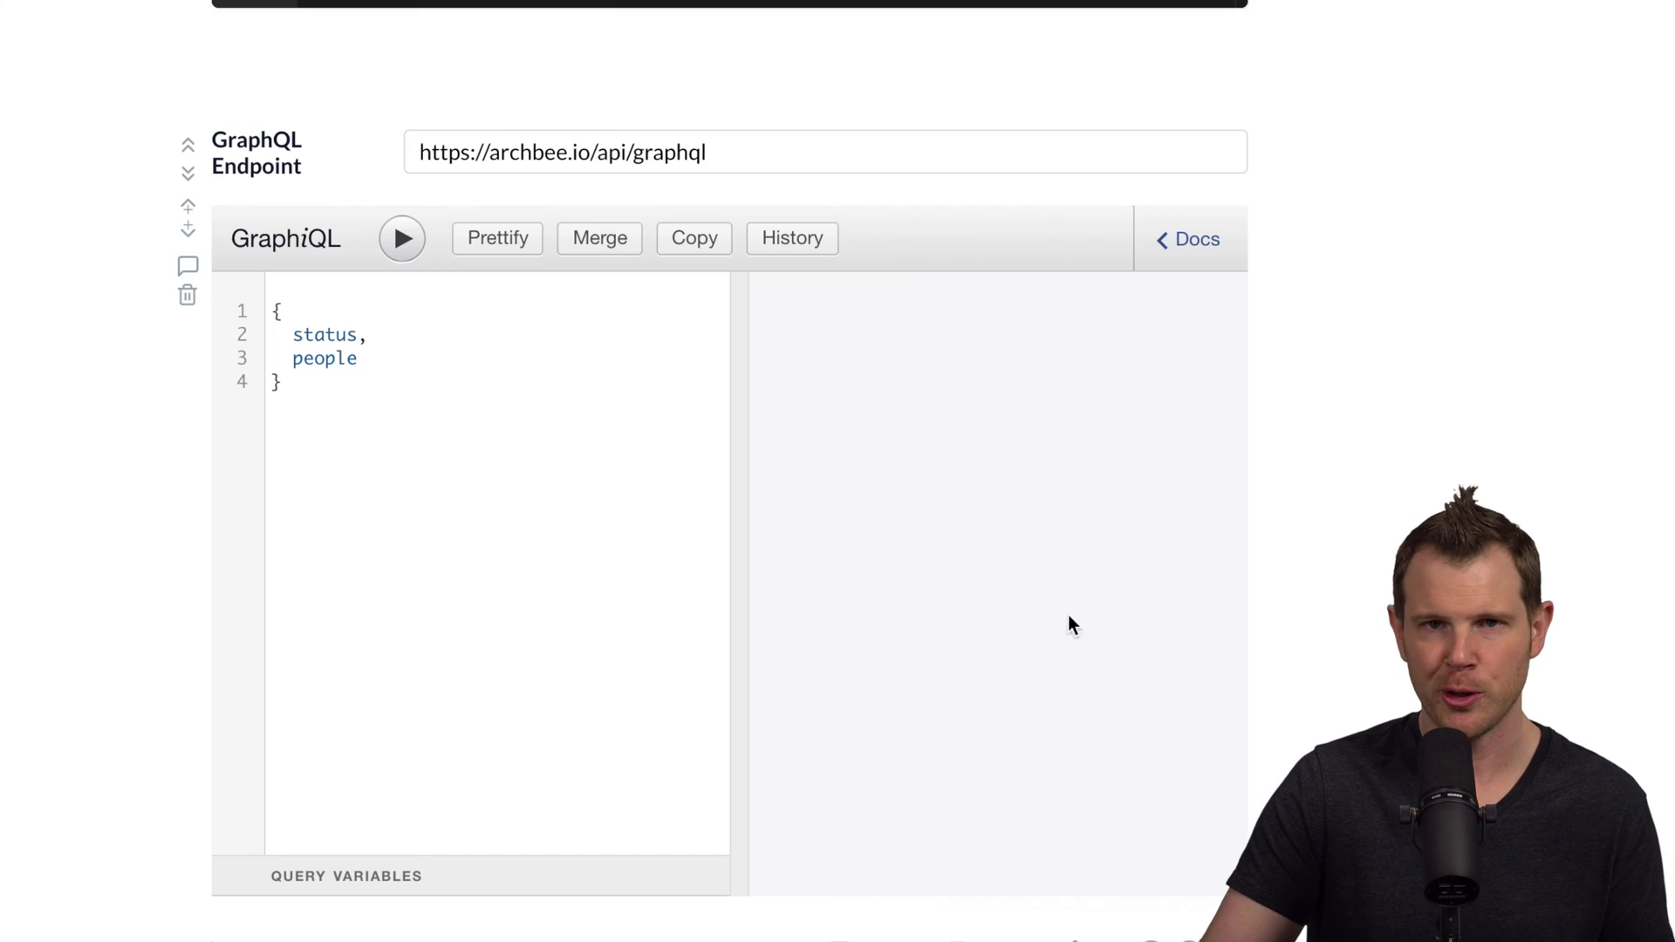
scroll(994, 714, down, 1)
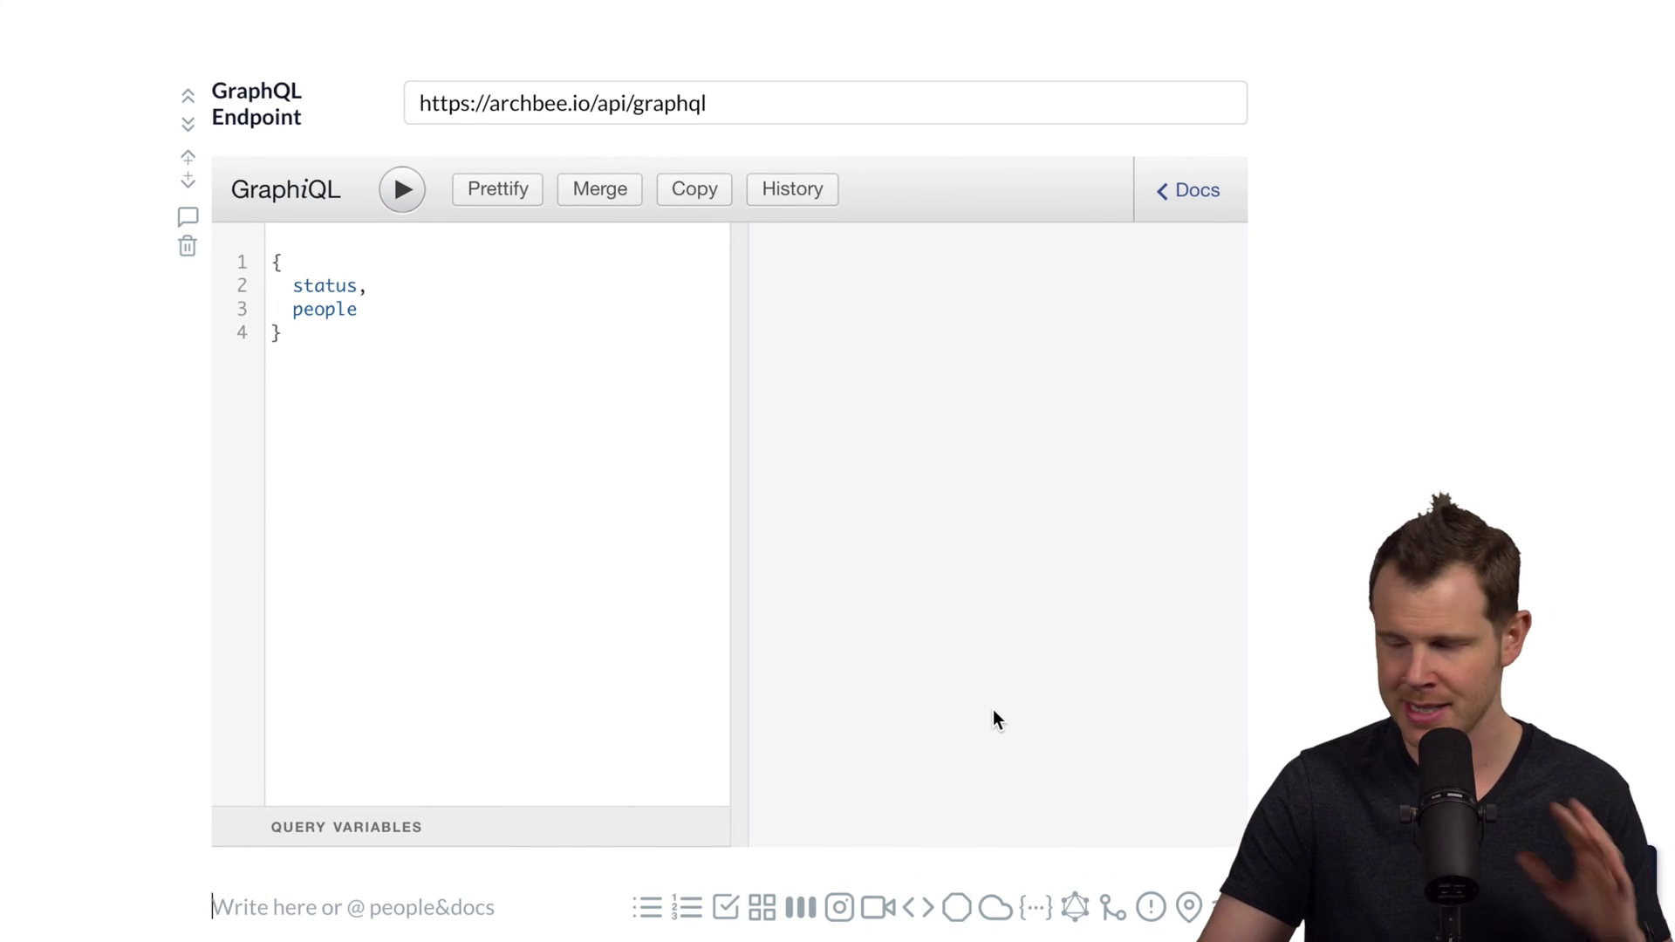
scroll(1014, 731, down, 2)
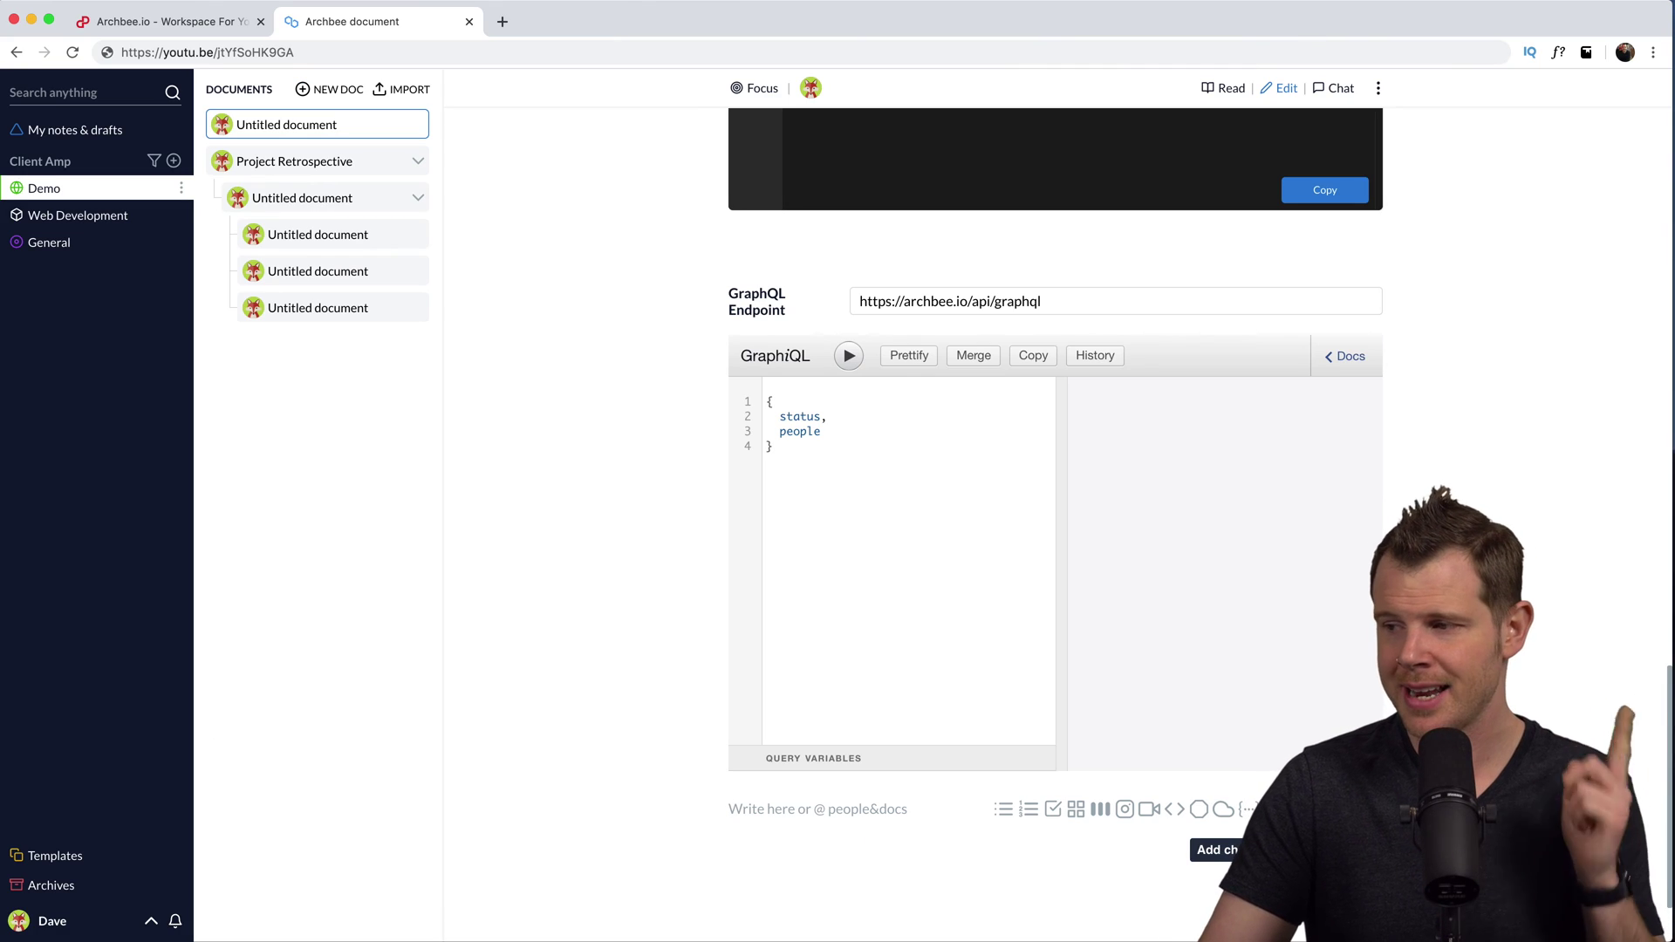
Insert a changelog block below the GraphQL block, title it v2.01, and view the change types offered for its second item
click(1272, 809)
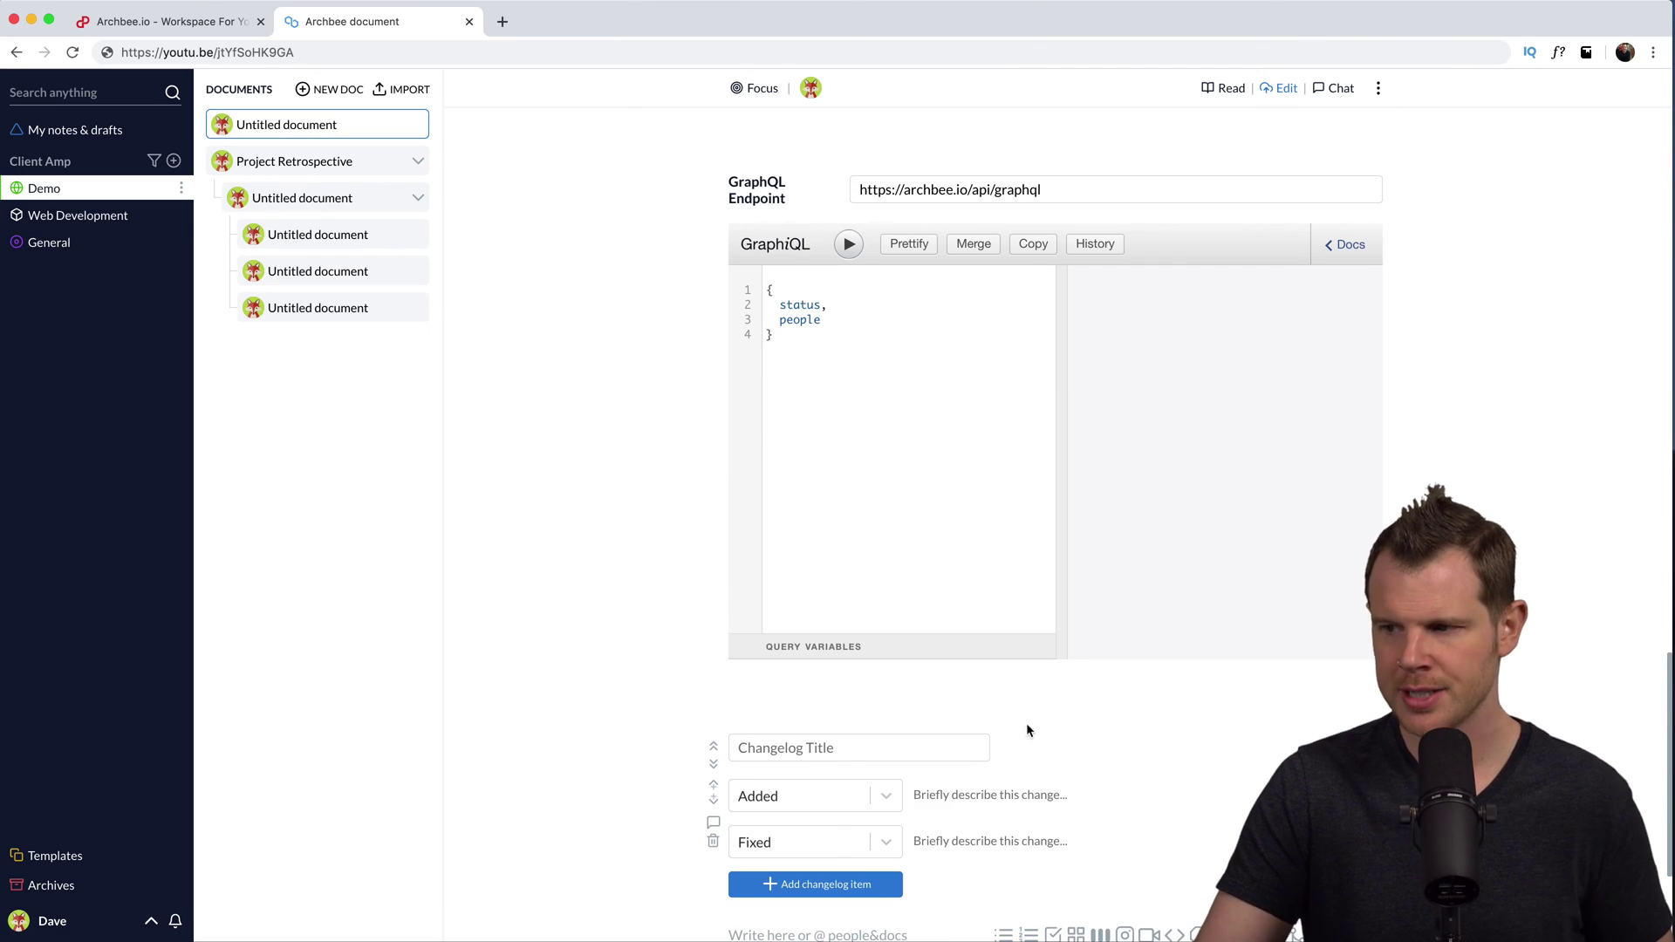
scroll(1082, 737, down, 3)
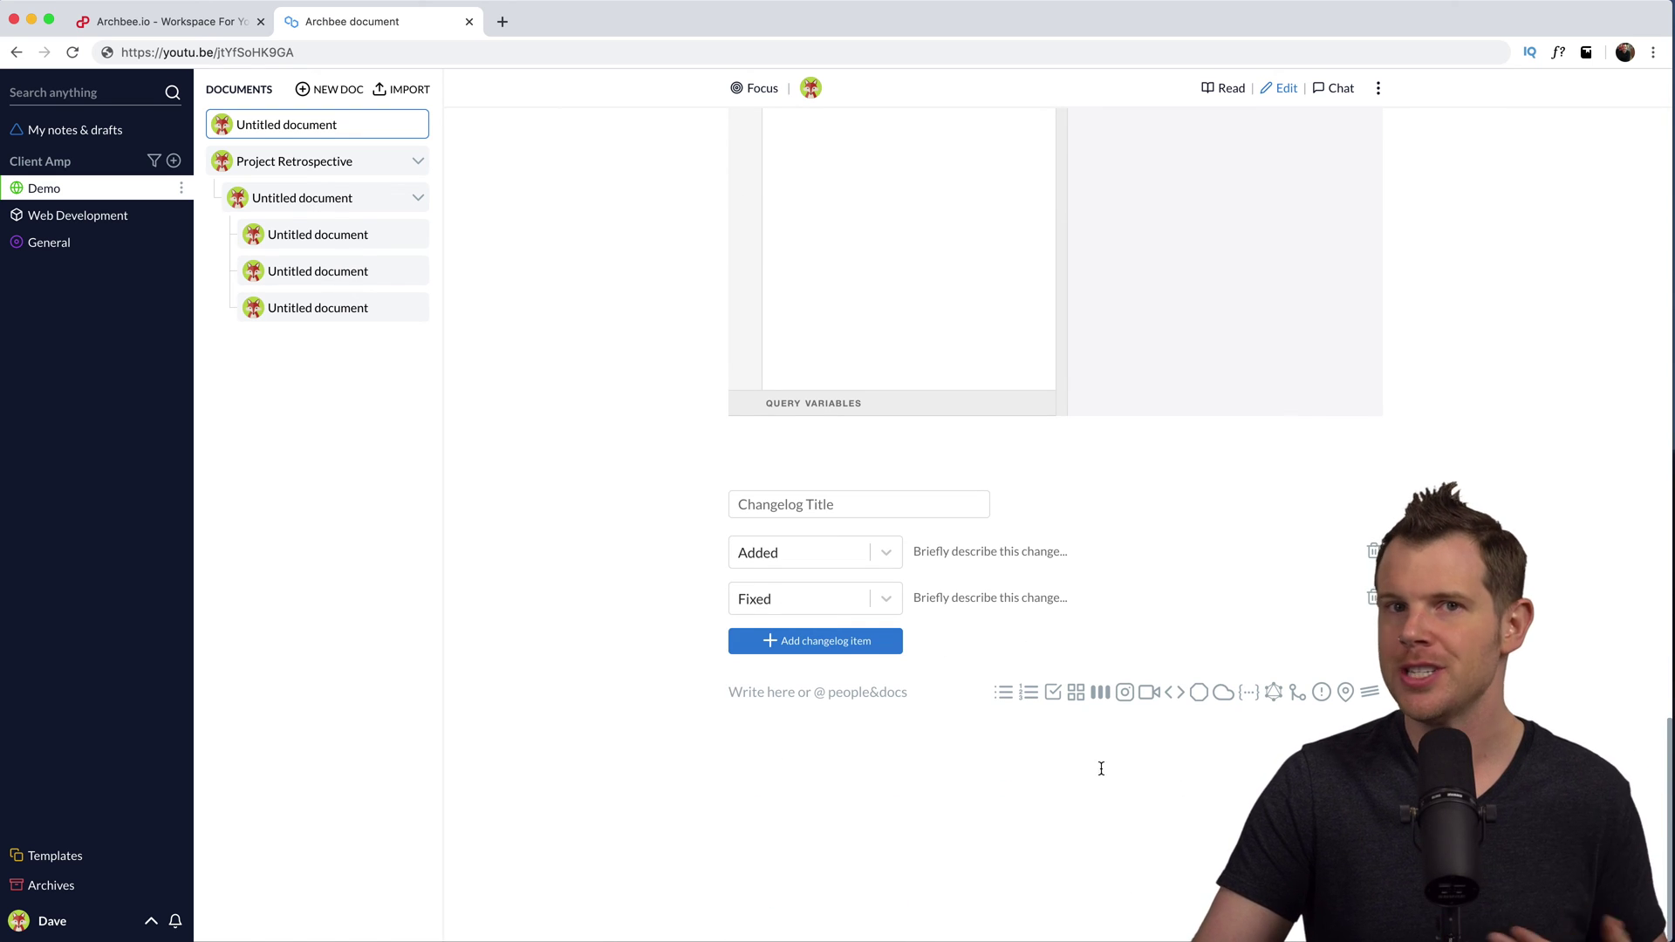
click(852, 504)
text(v2.01)
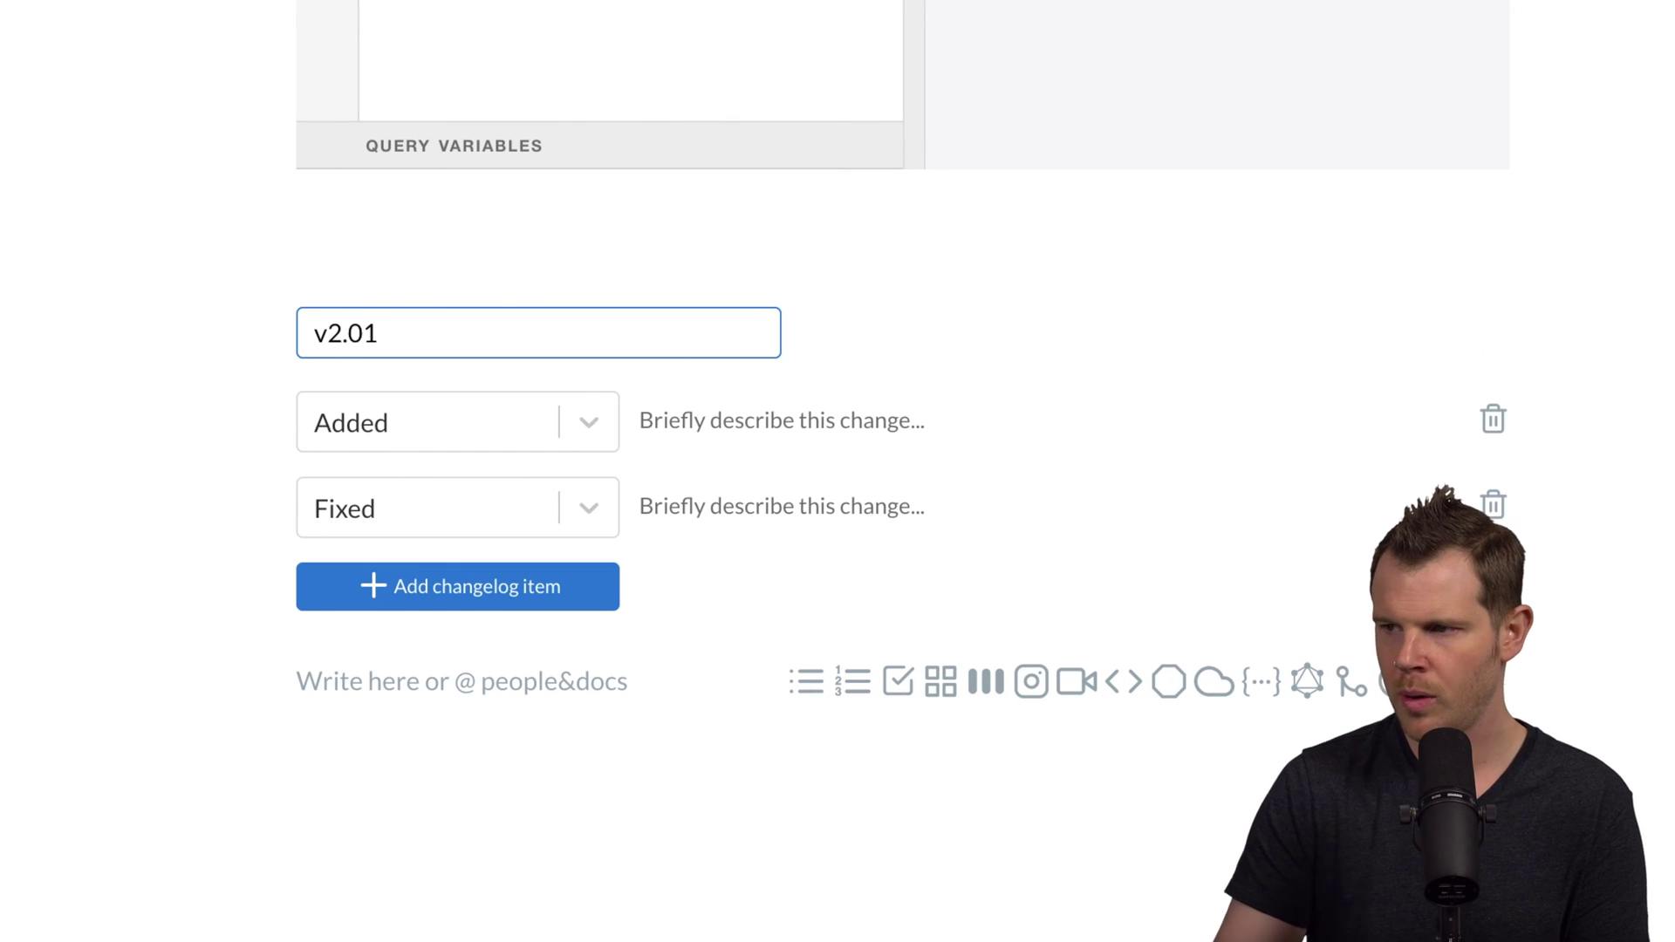
click(516, 504)
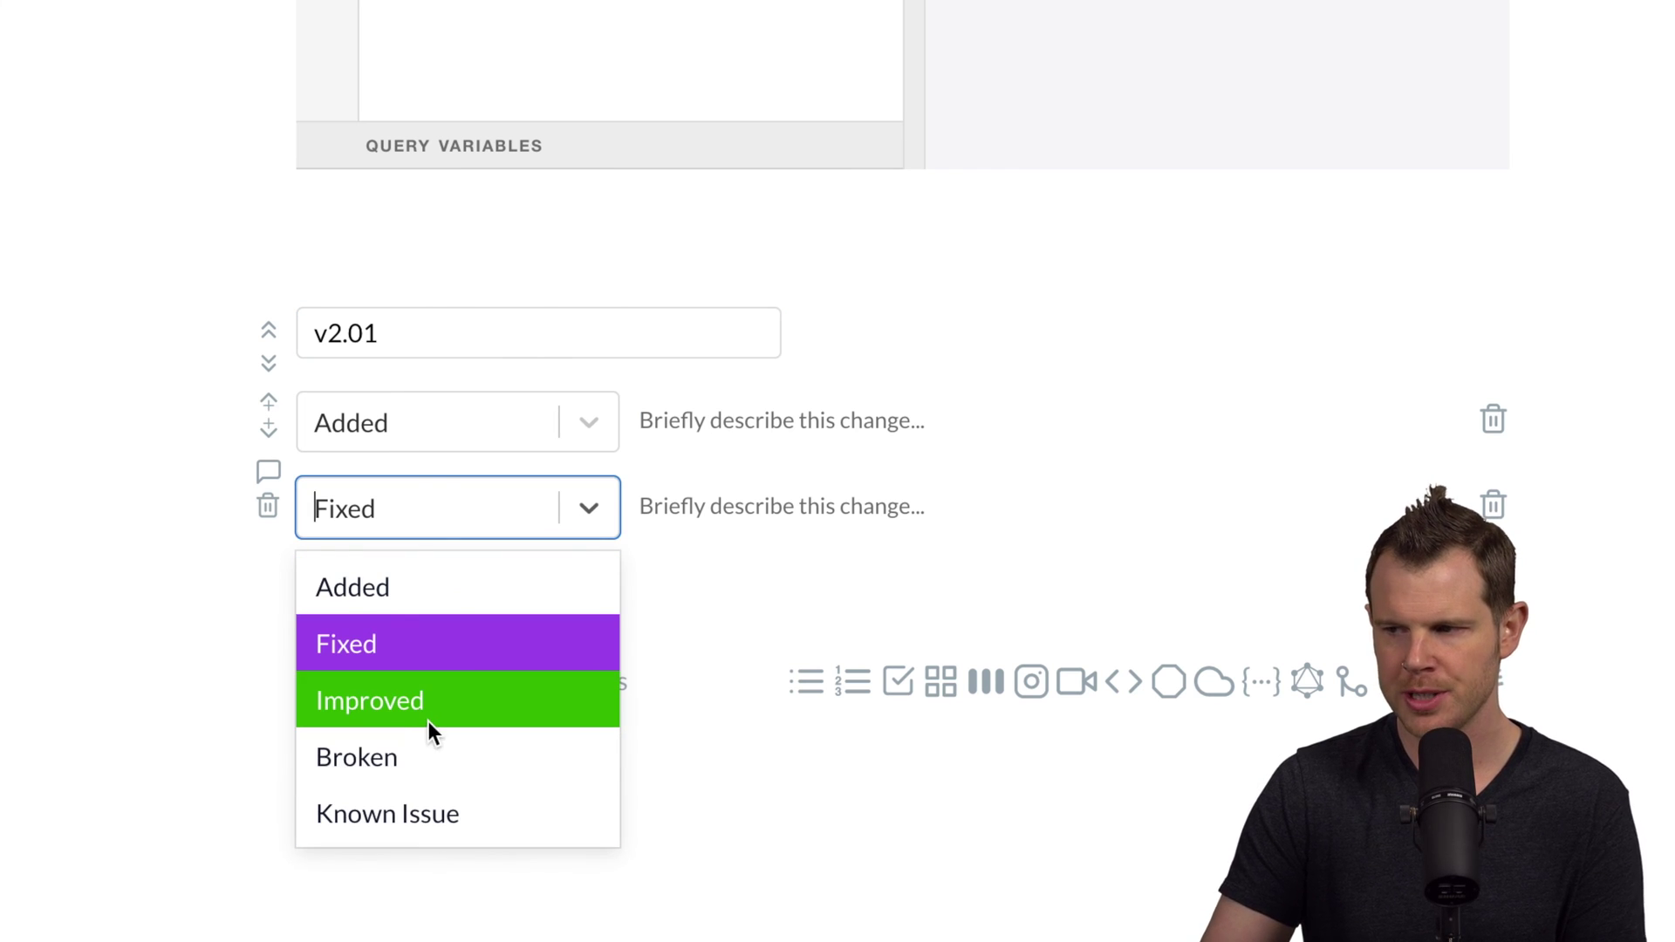
click(669, 876)
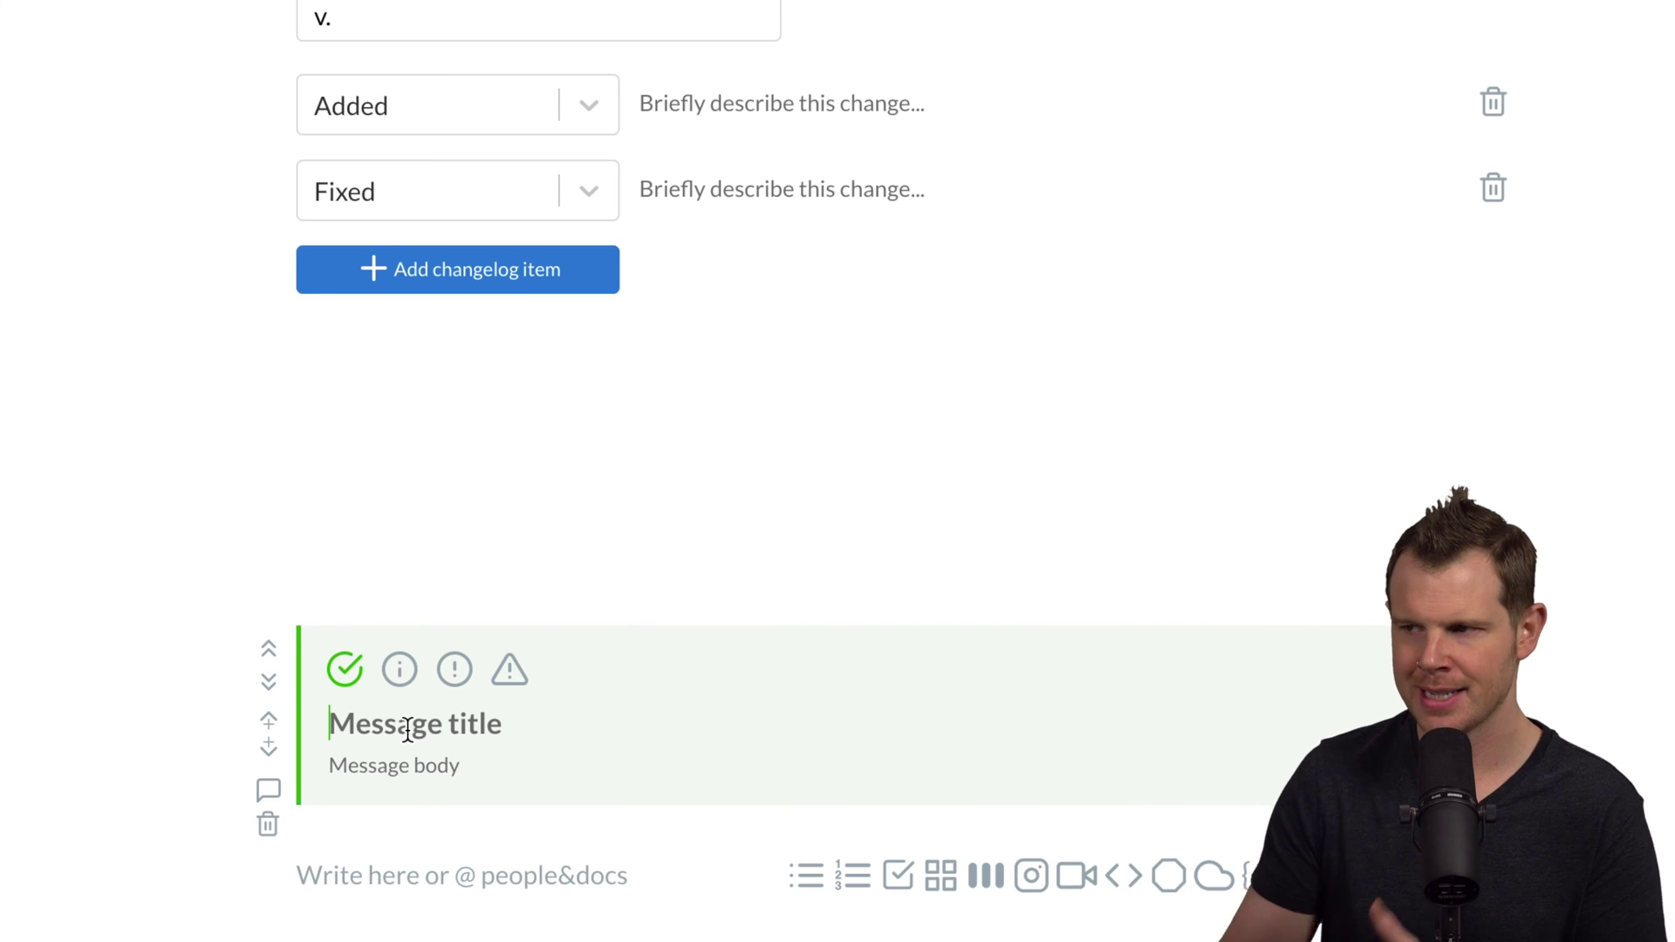
Insert a map and a divider below the callout message block, and add an empty line between them
scroll(764, 516, up, 10)
scroll(765, 516, down, 10)
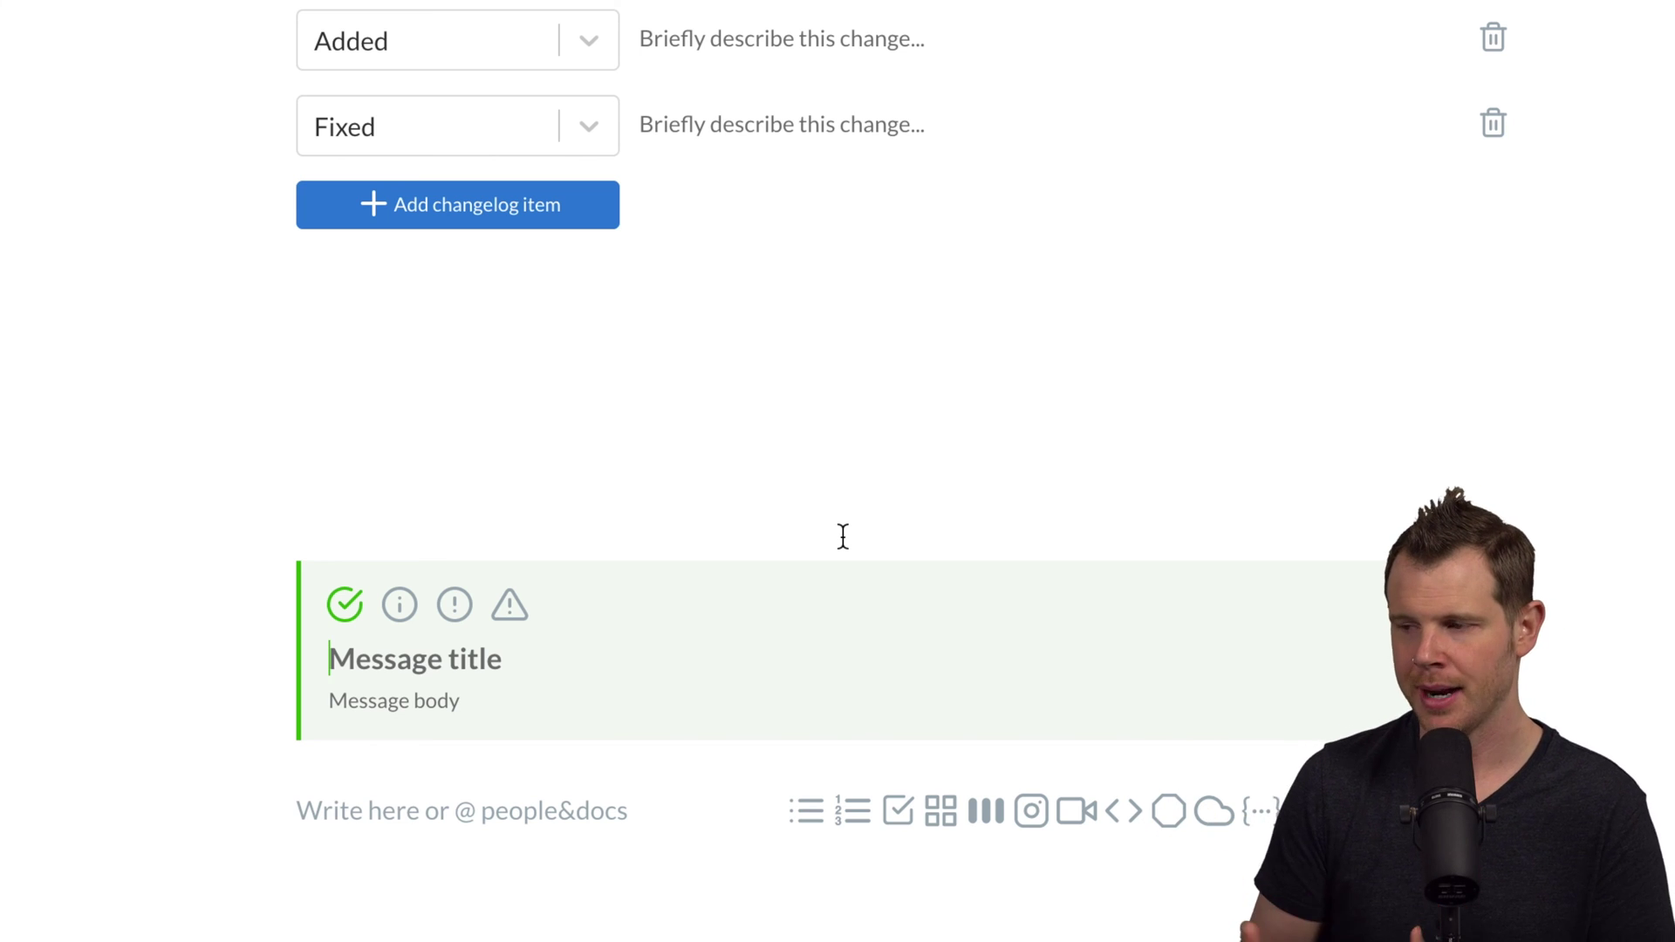
key(Down)
key(Down)
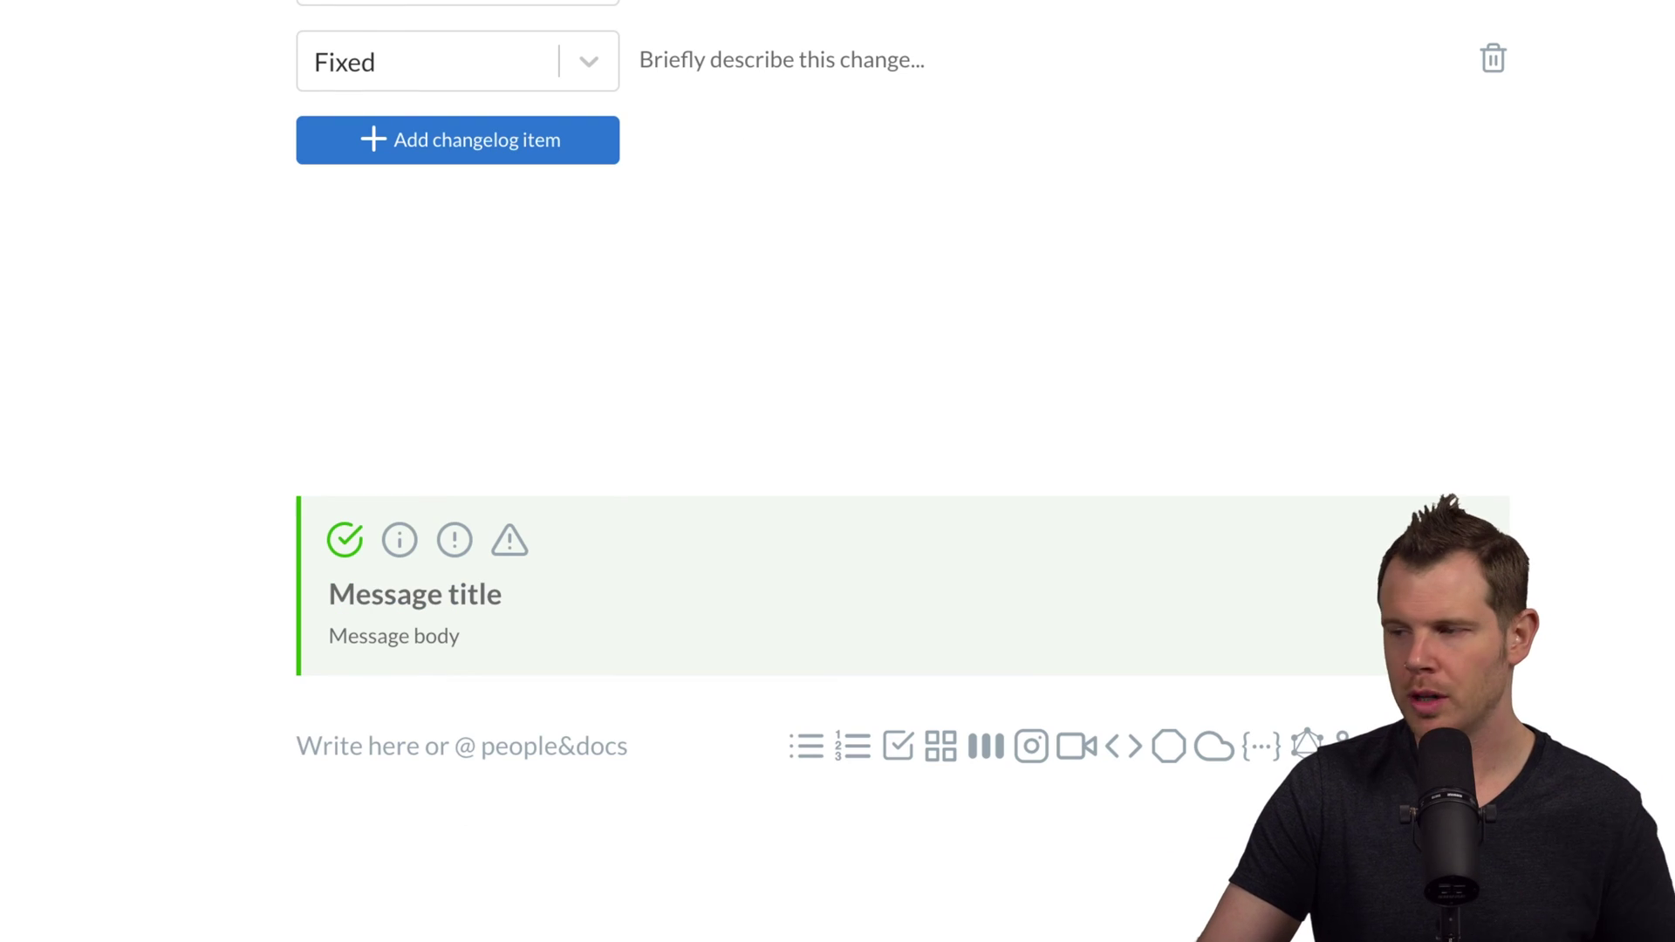
click(1343, 744)
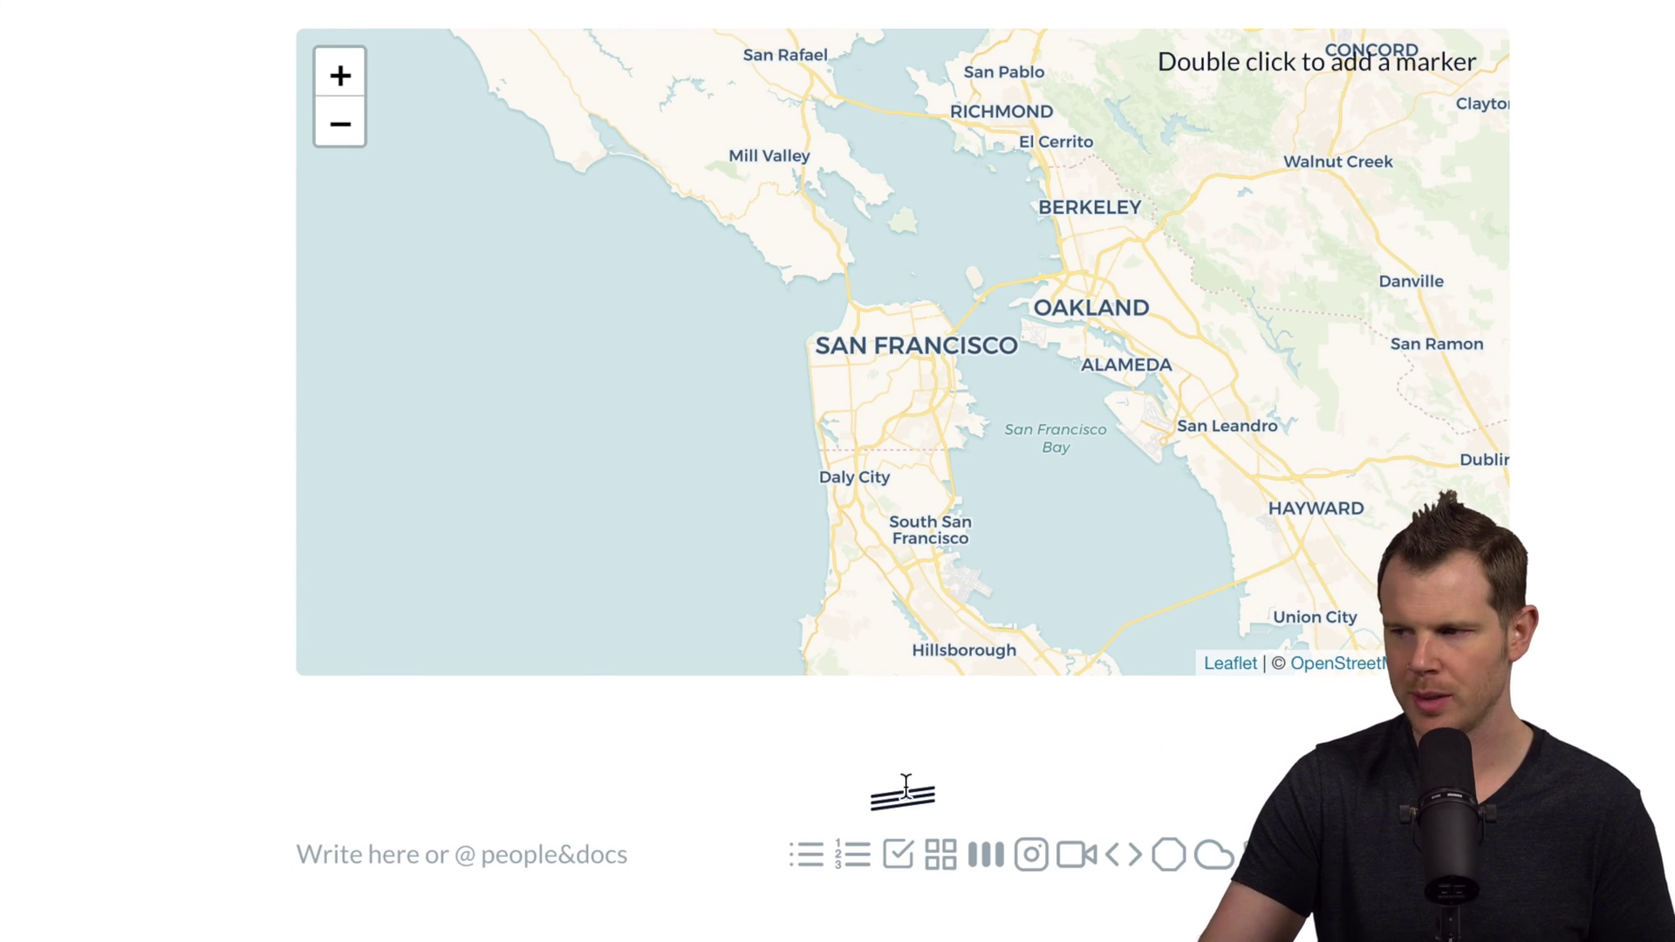
click(951, 787)
key(Return)
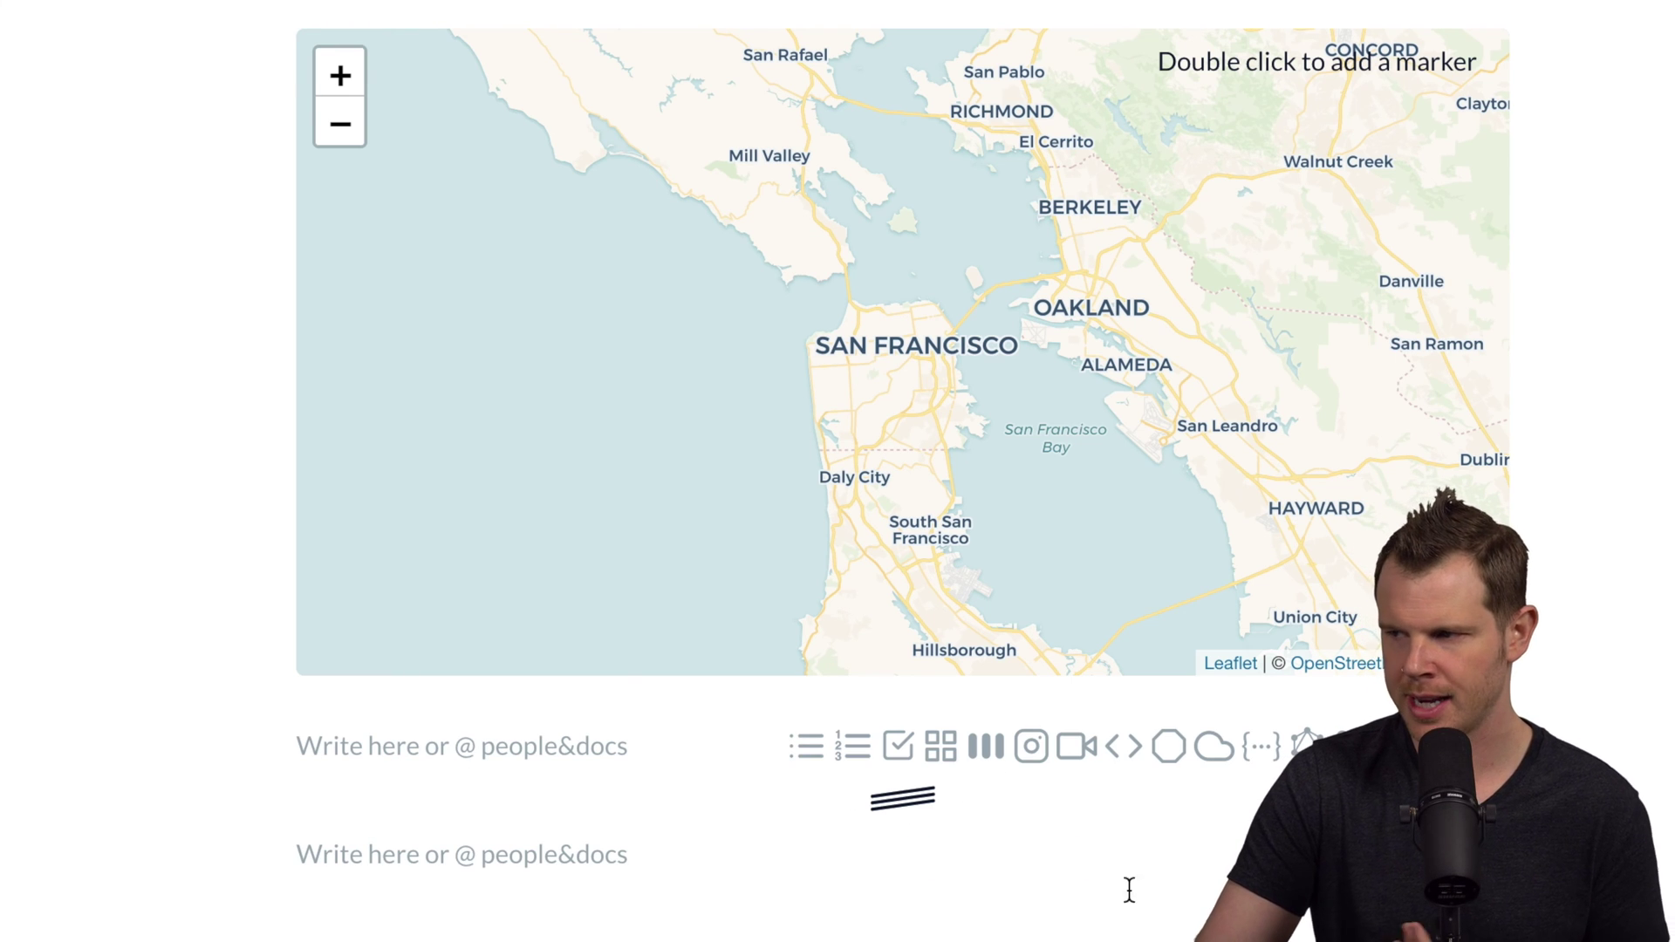
key(Down)
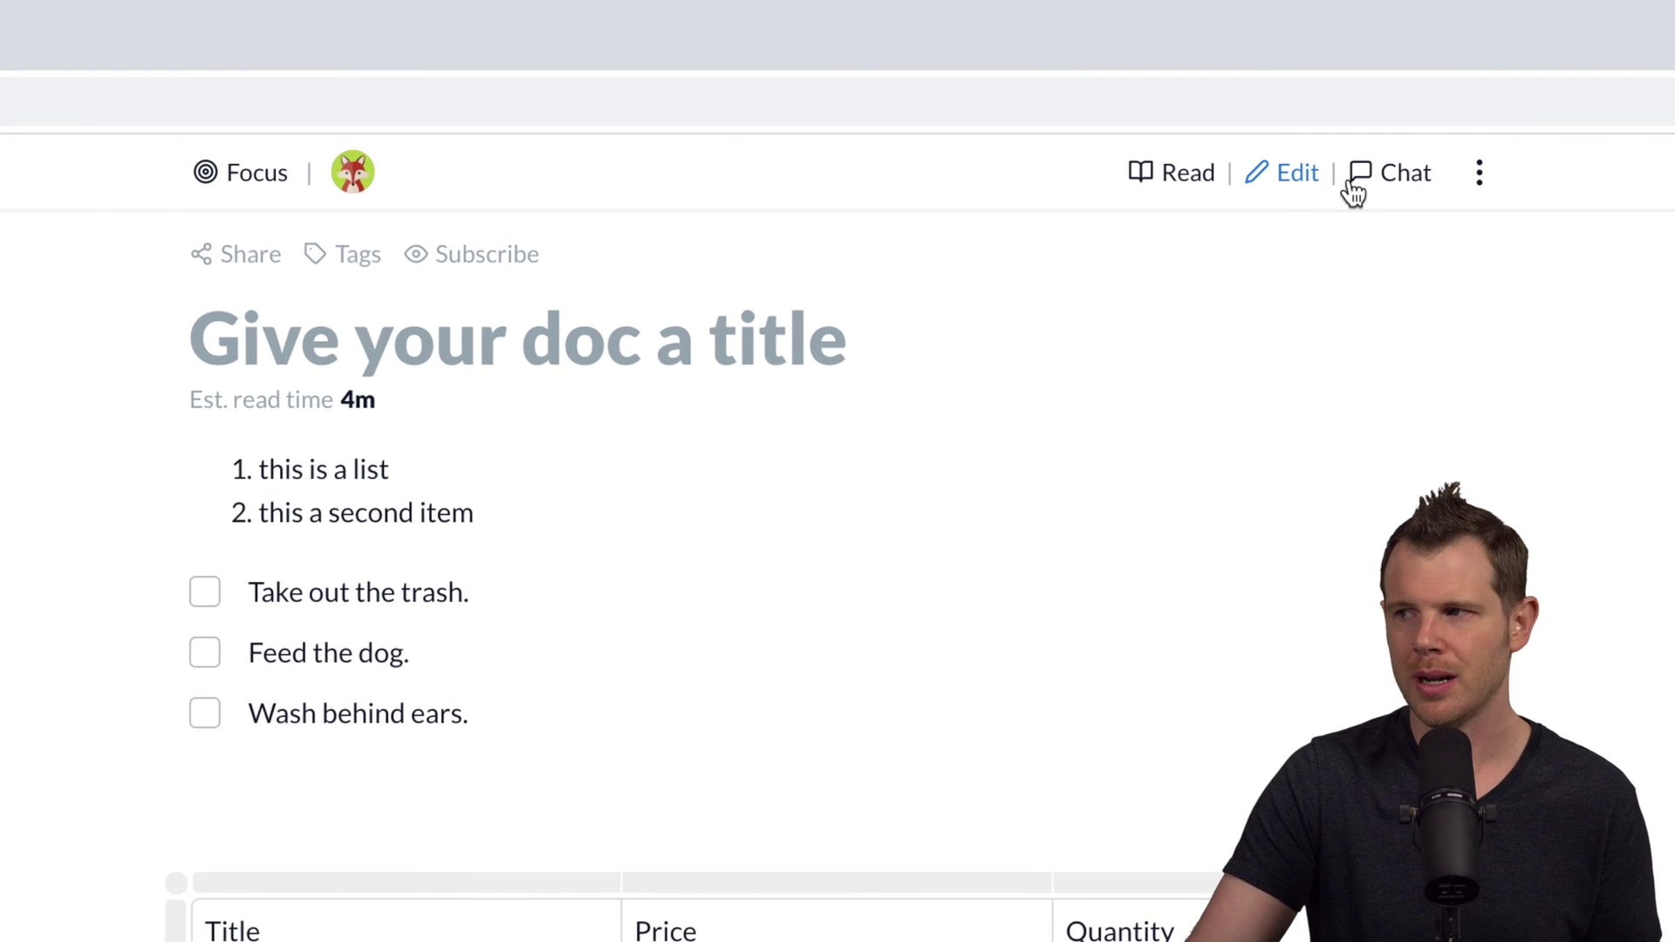
View the document's chat, and start a chat message that references the Title, Price and Quantity table without sending it
click(1365, 180)
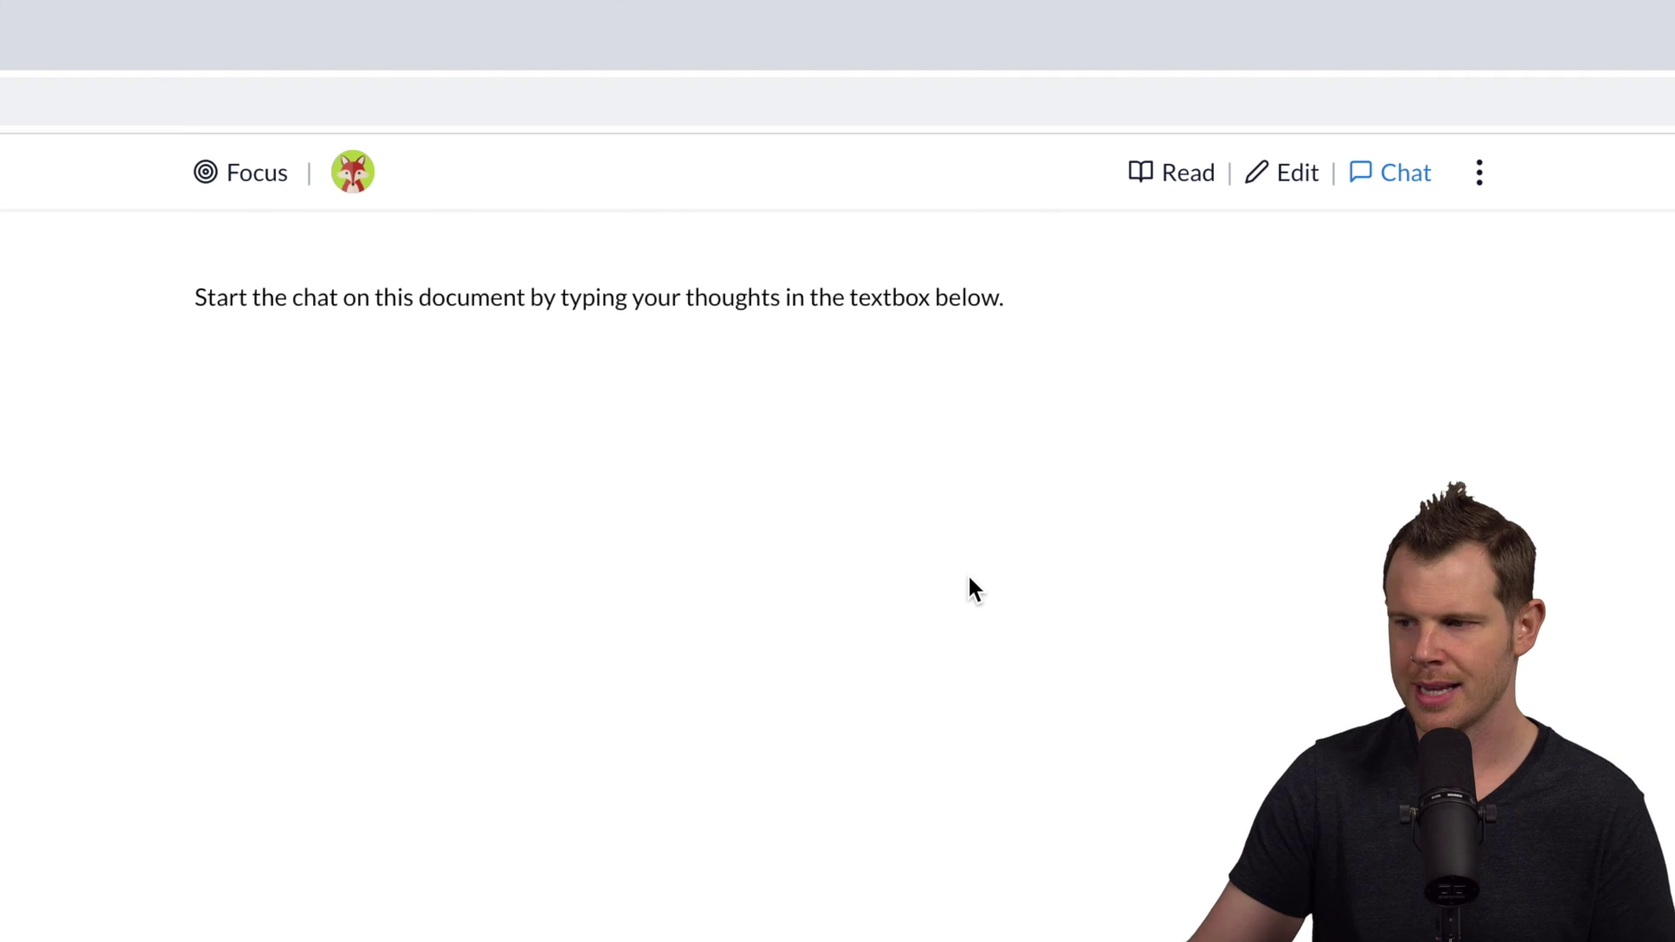
click(1266, 178)
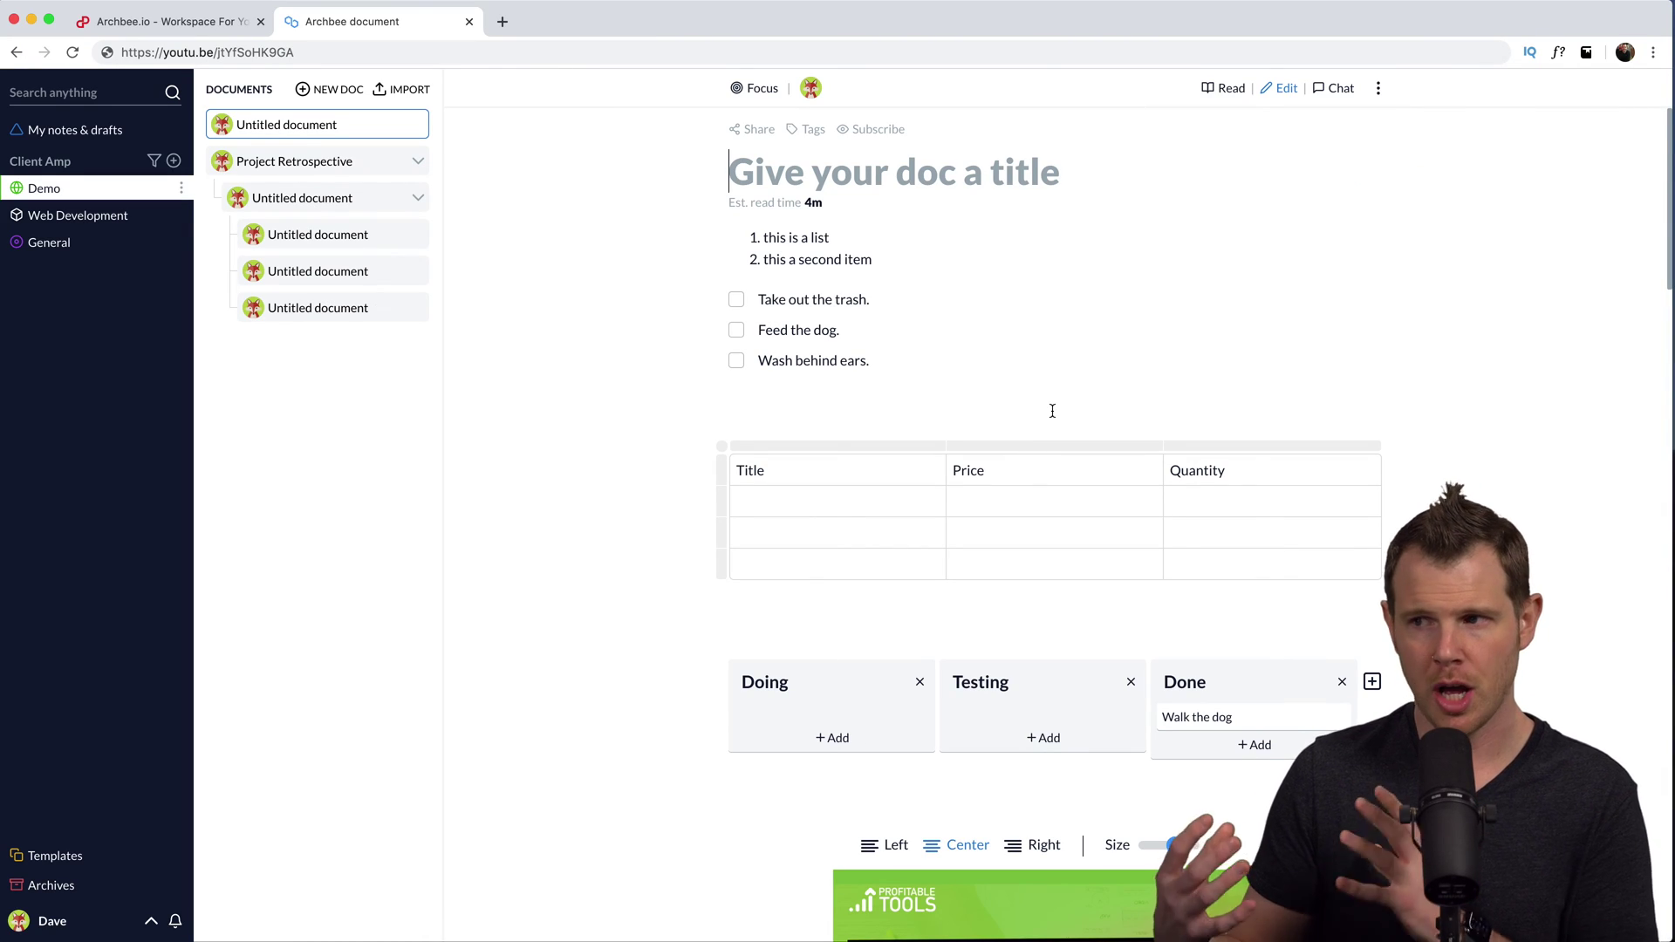
mouse_move(834, 463)
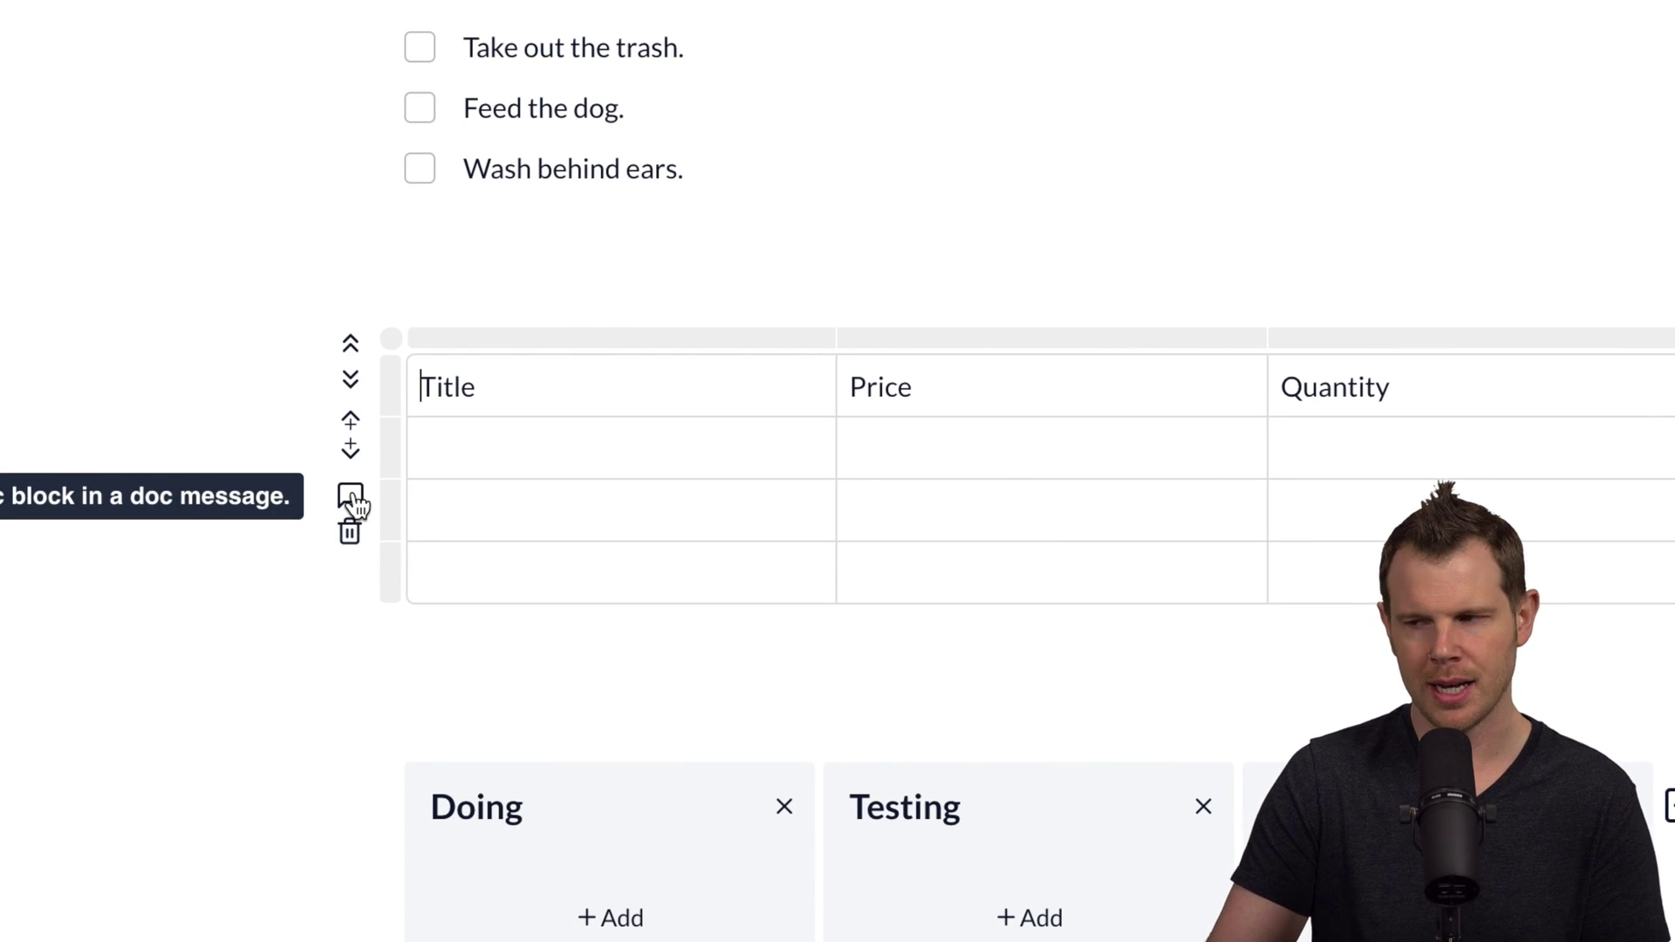
click(352, 497)
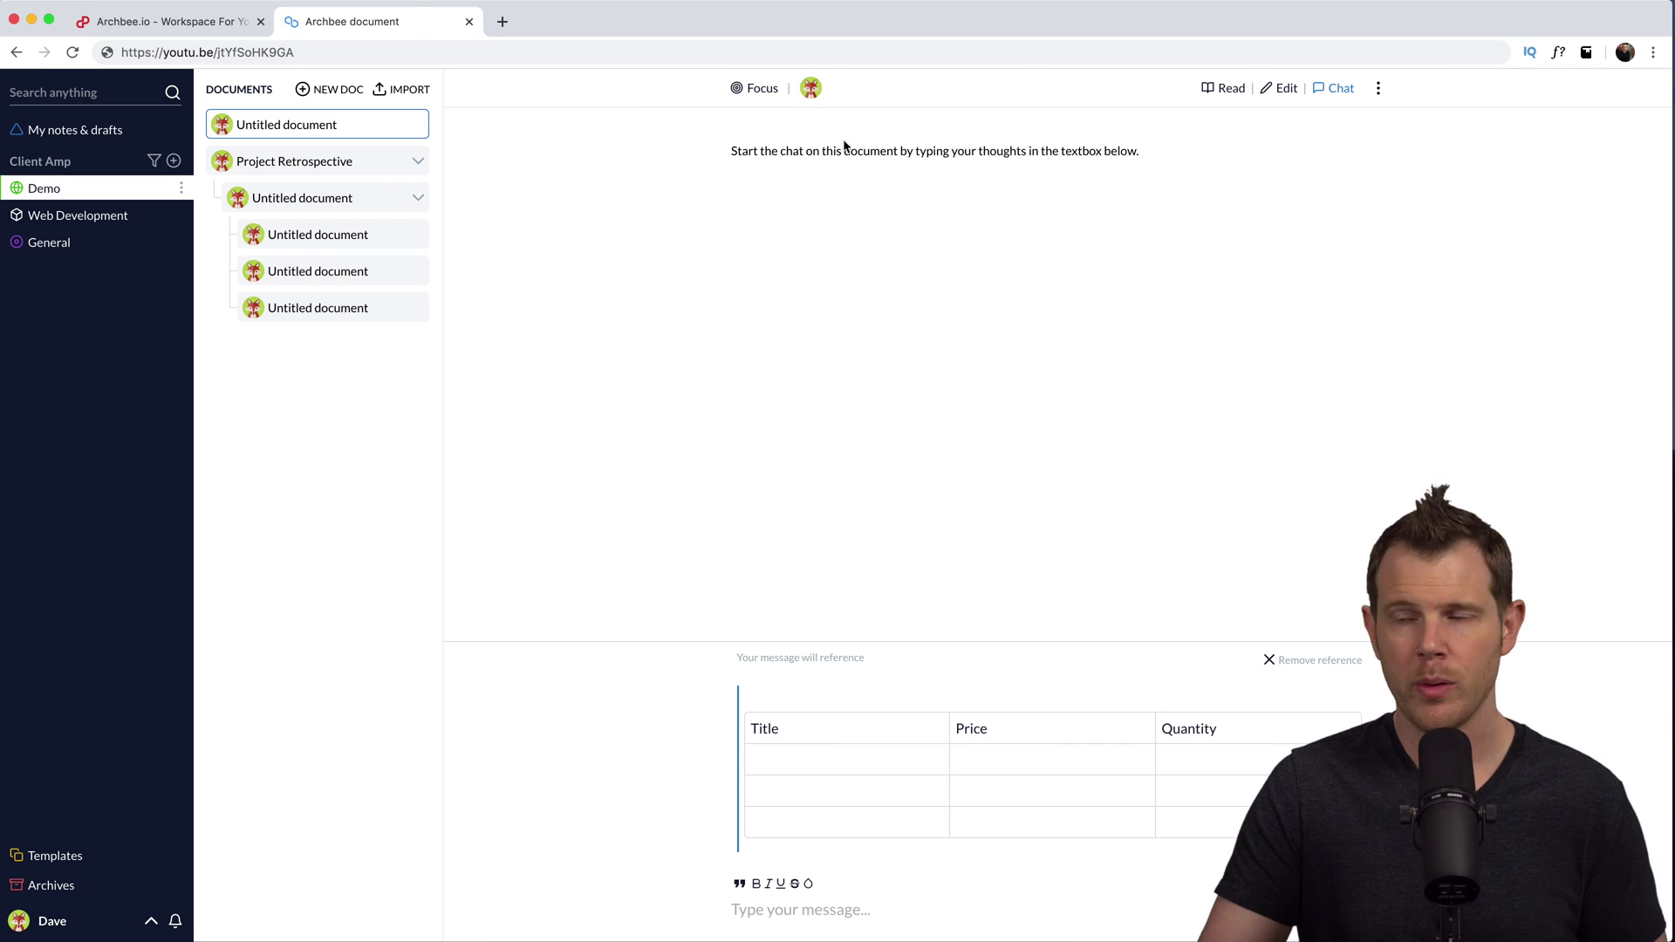
click(761, 88)
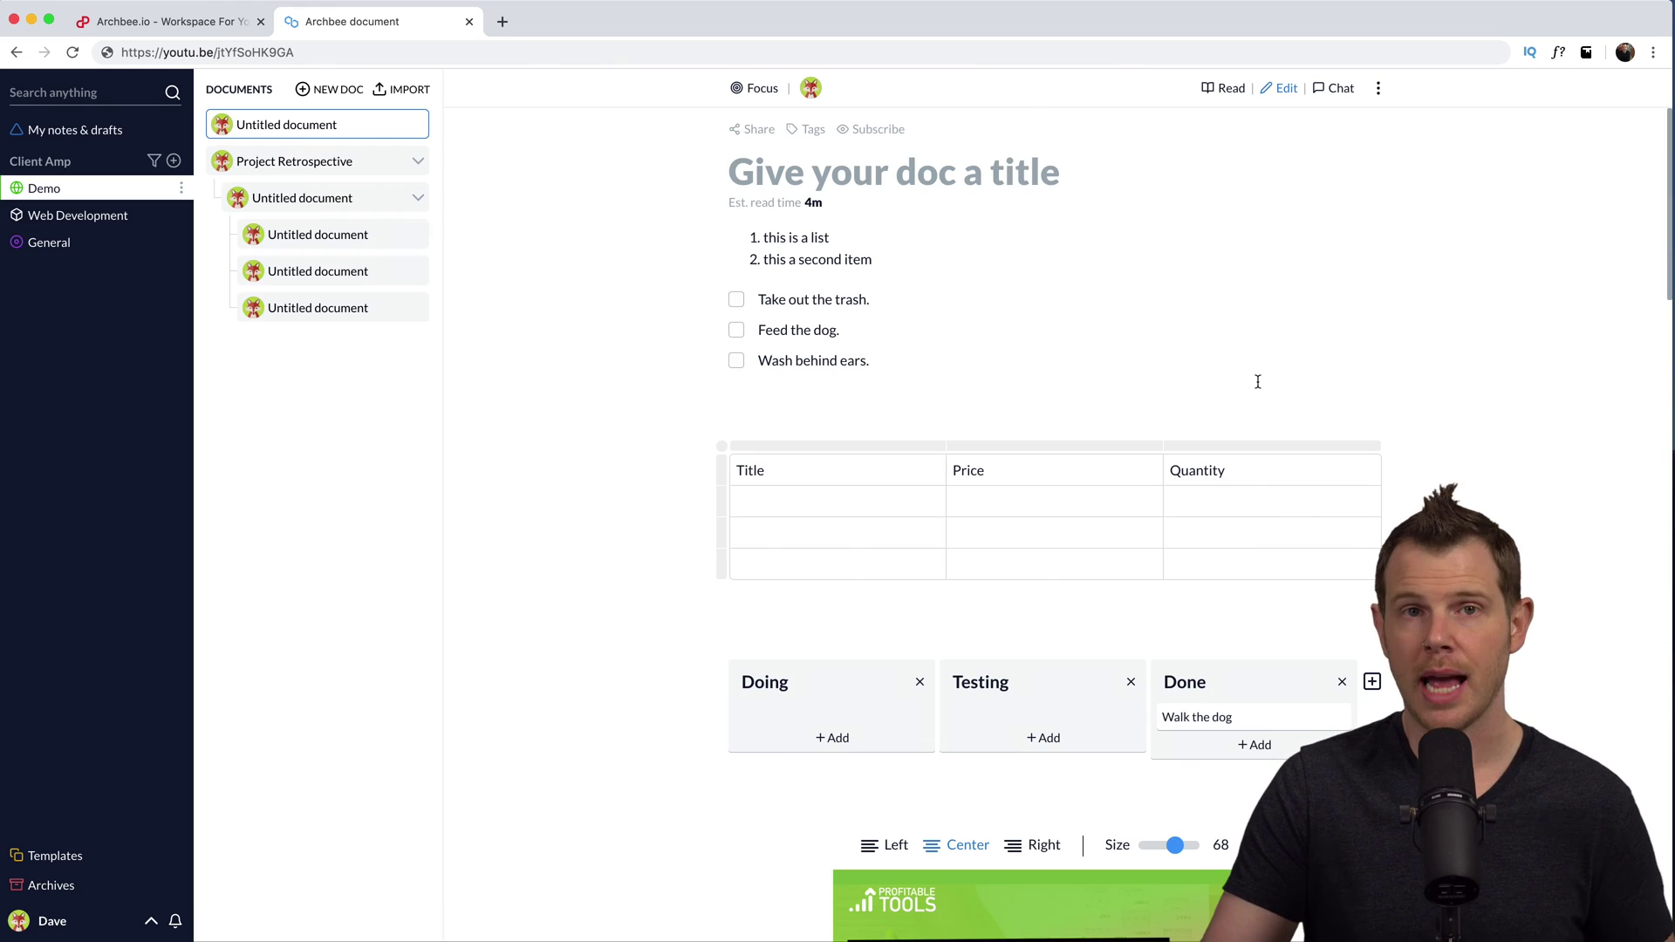
Switch the document to reading mode and show its table of contents
click(1225, 90)
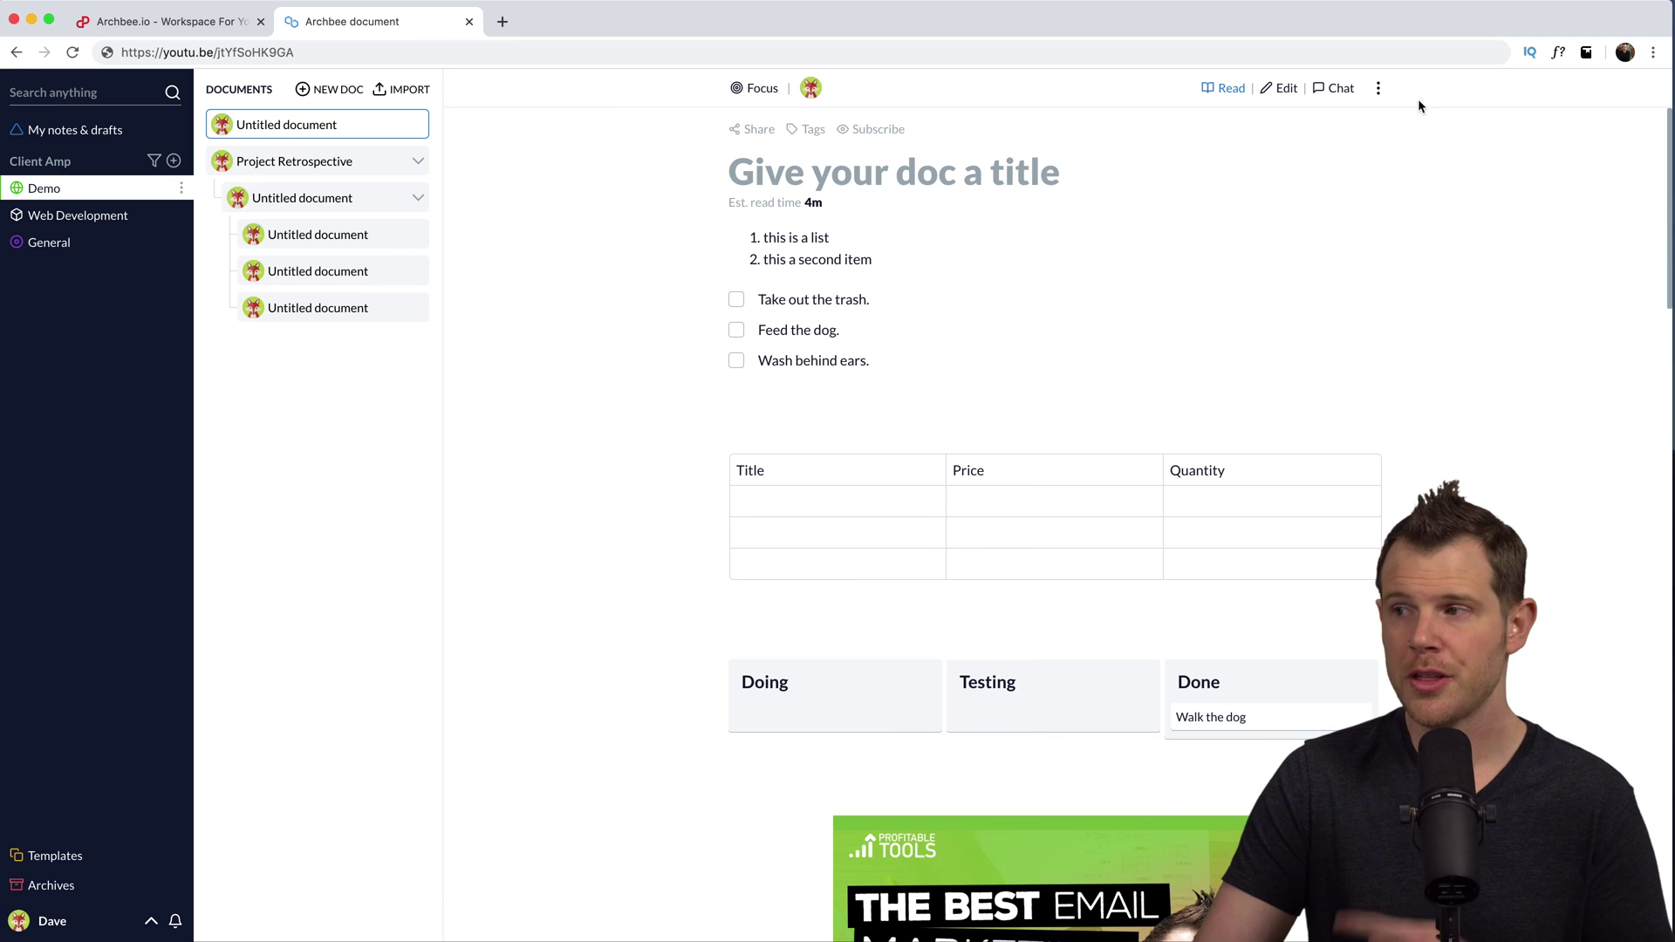
click(1378, 88)
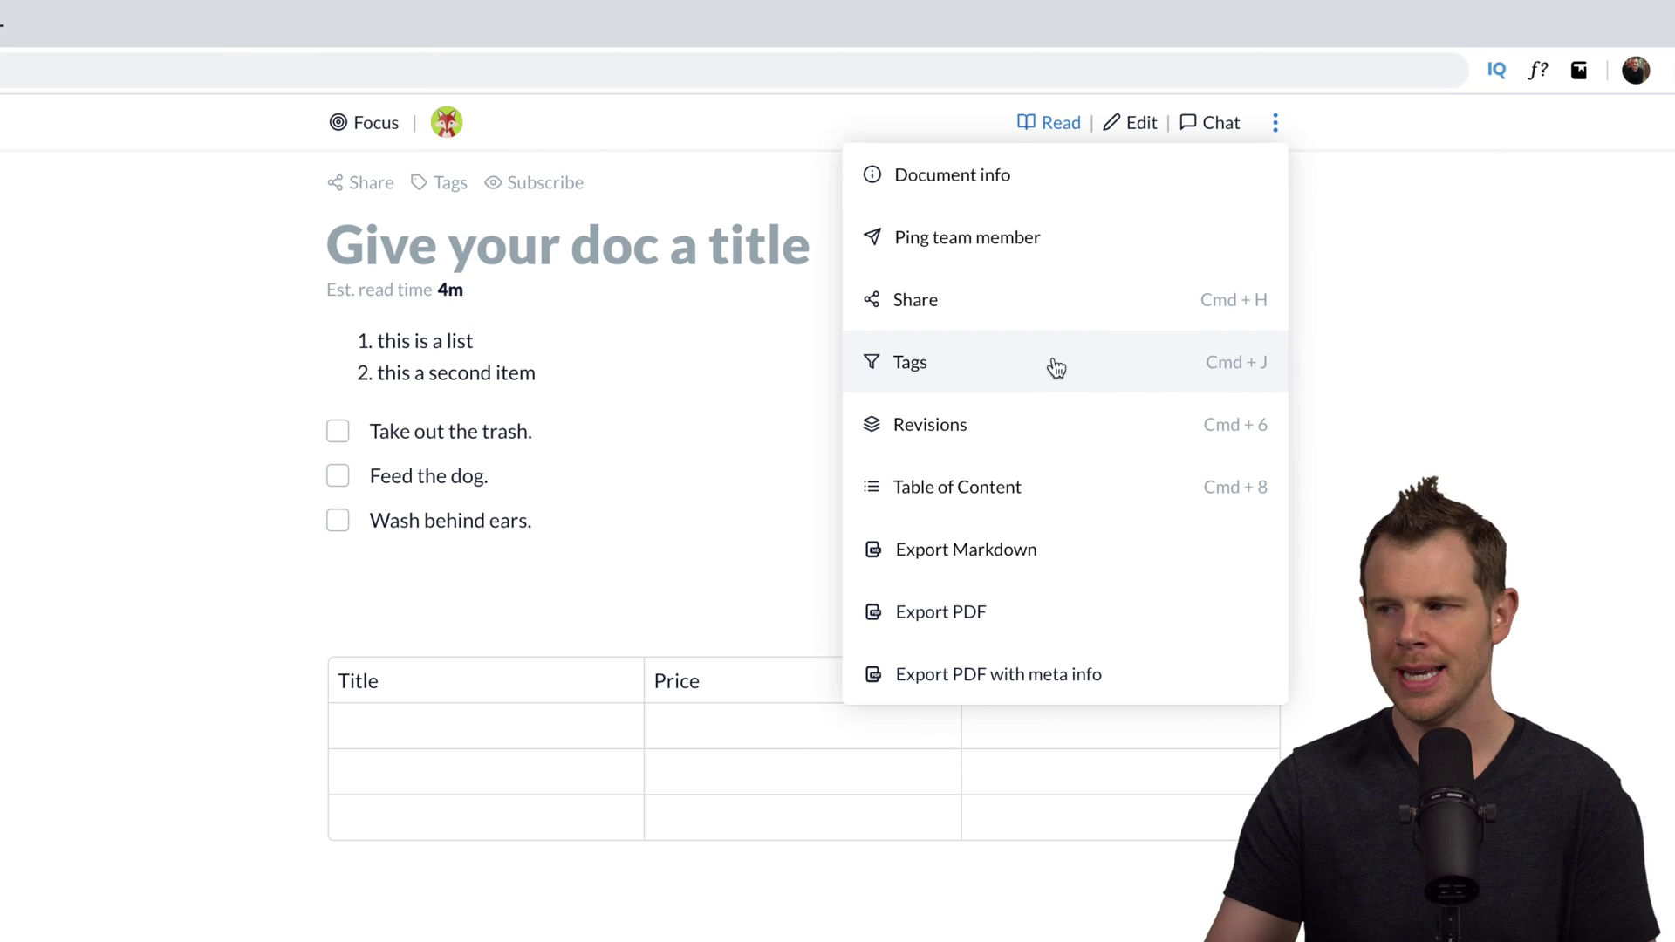
click(1010, 486)
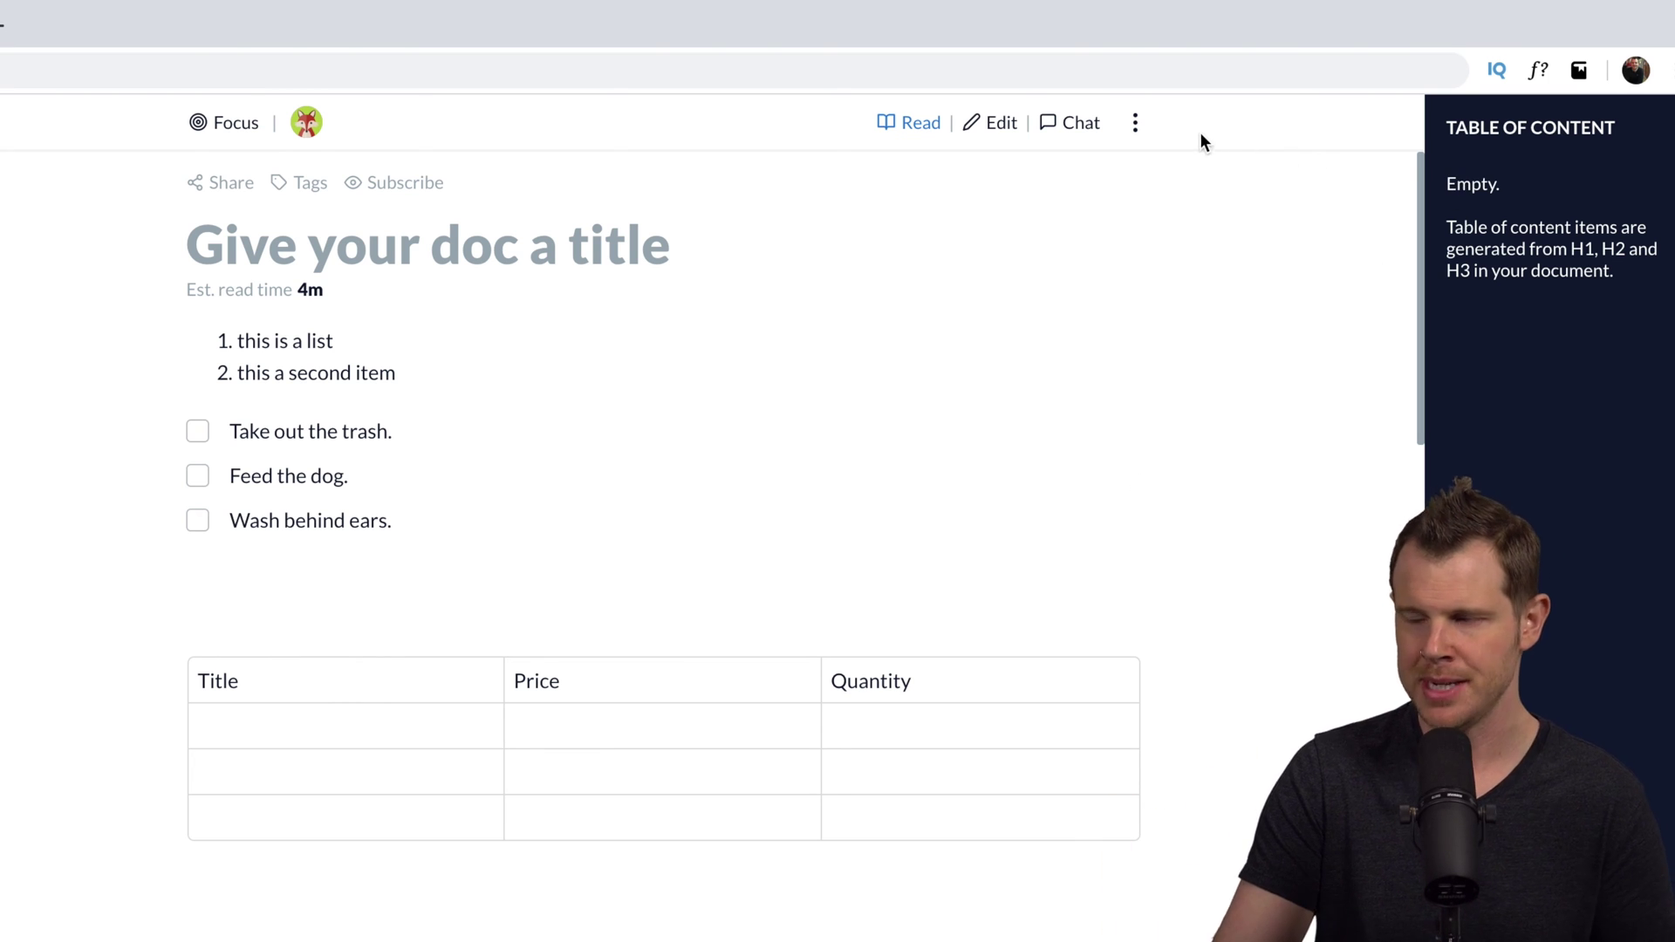
click(1143, 126)
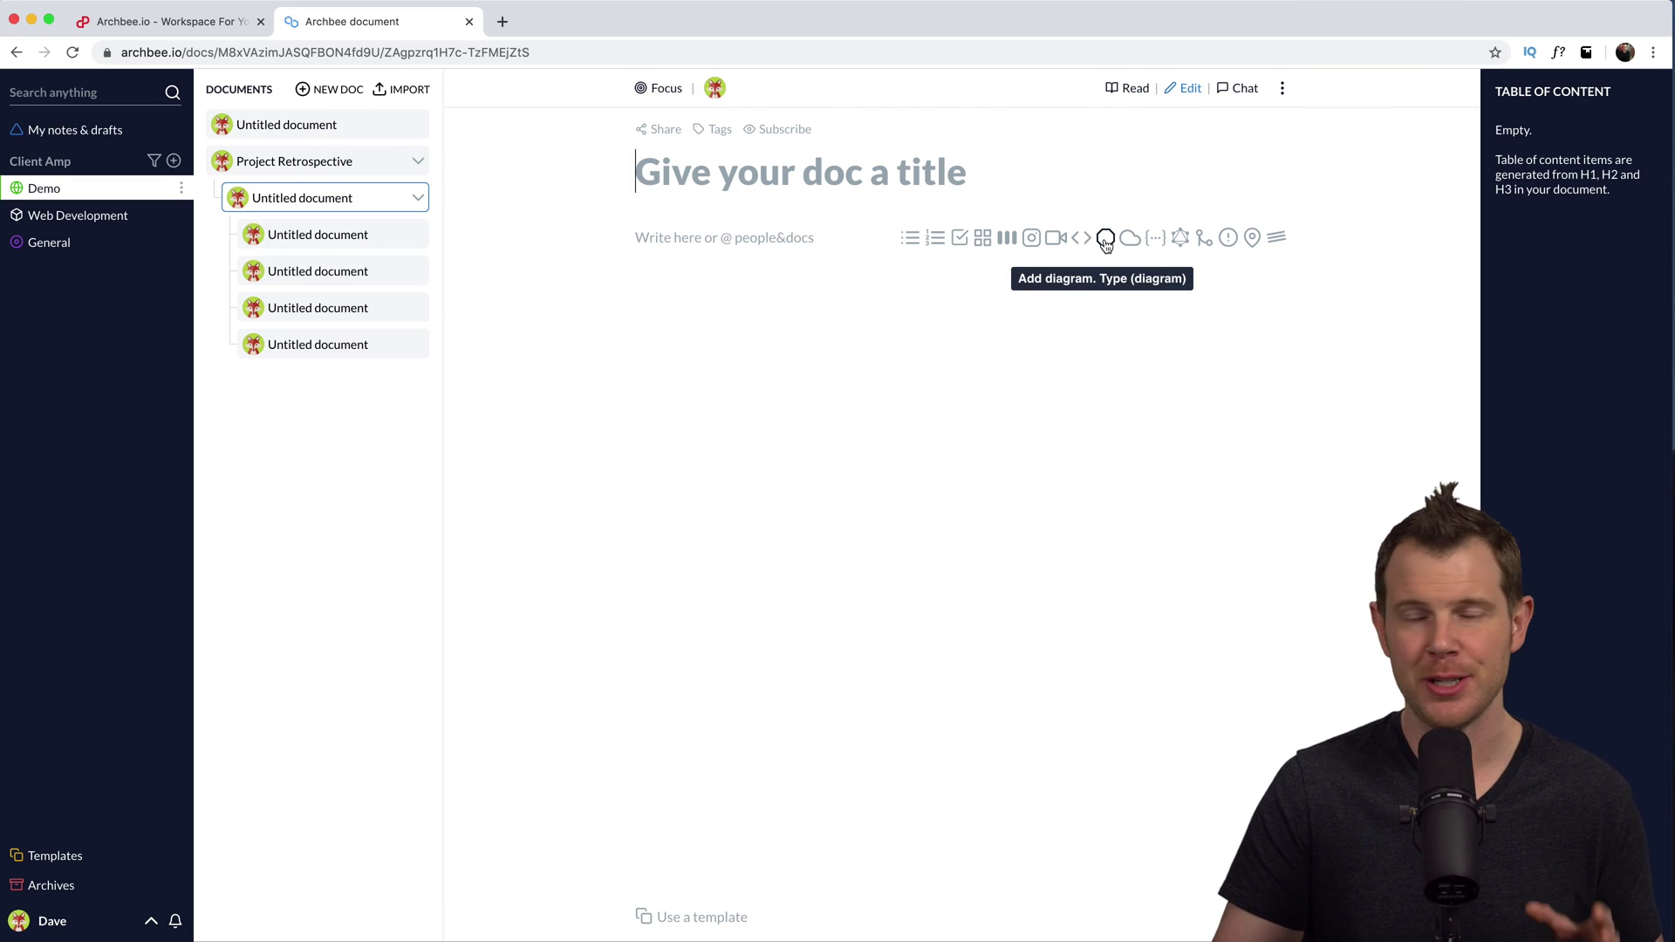
Insert a diagram block in the new empty document and place a rectangle labelled "Step 1" on its canvas
click(1105, 272)
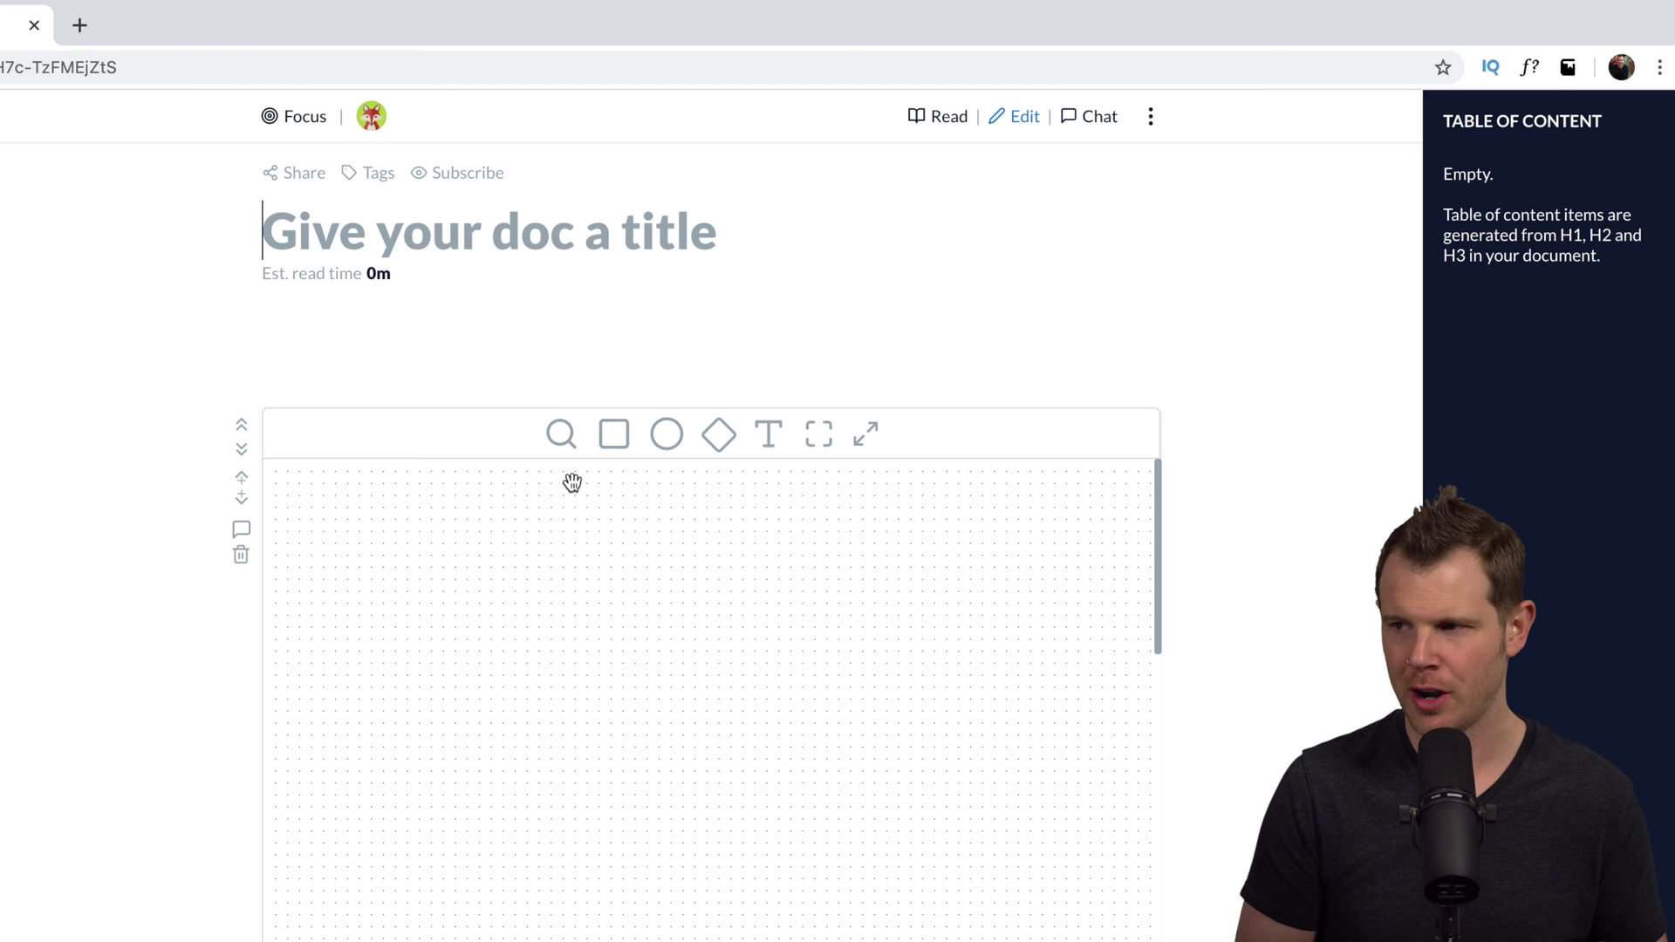
click(615, 434)
drag(615, 433, 410, 610)
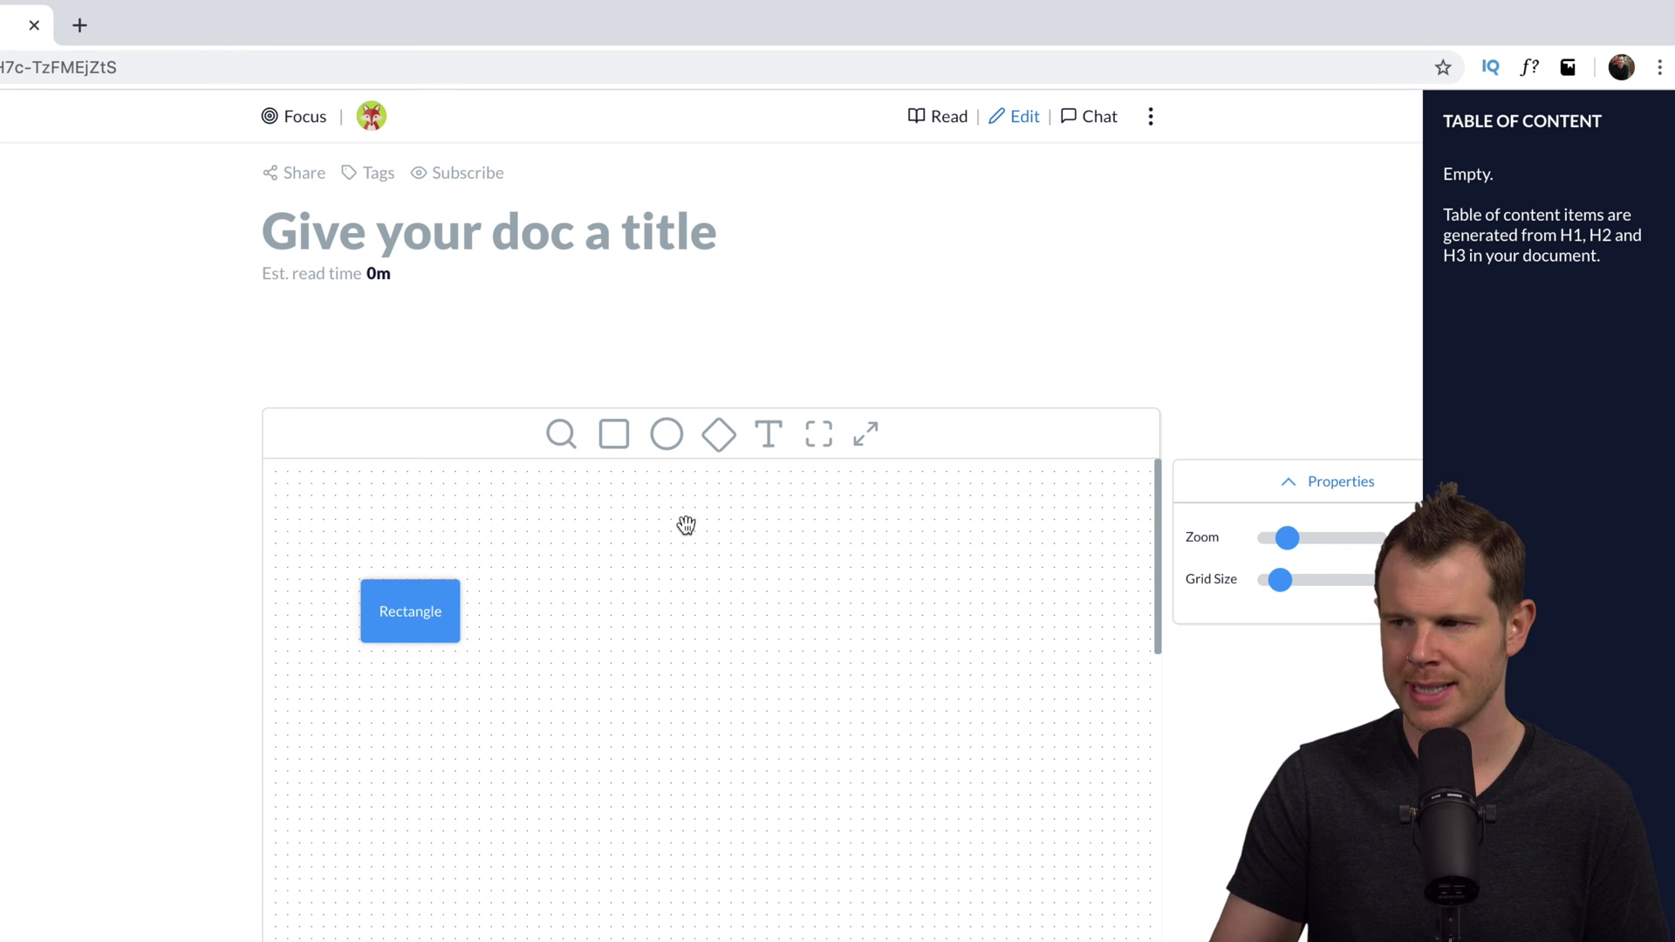
click(410, 610)
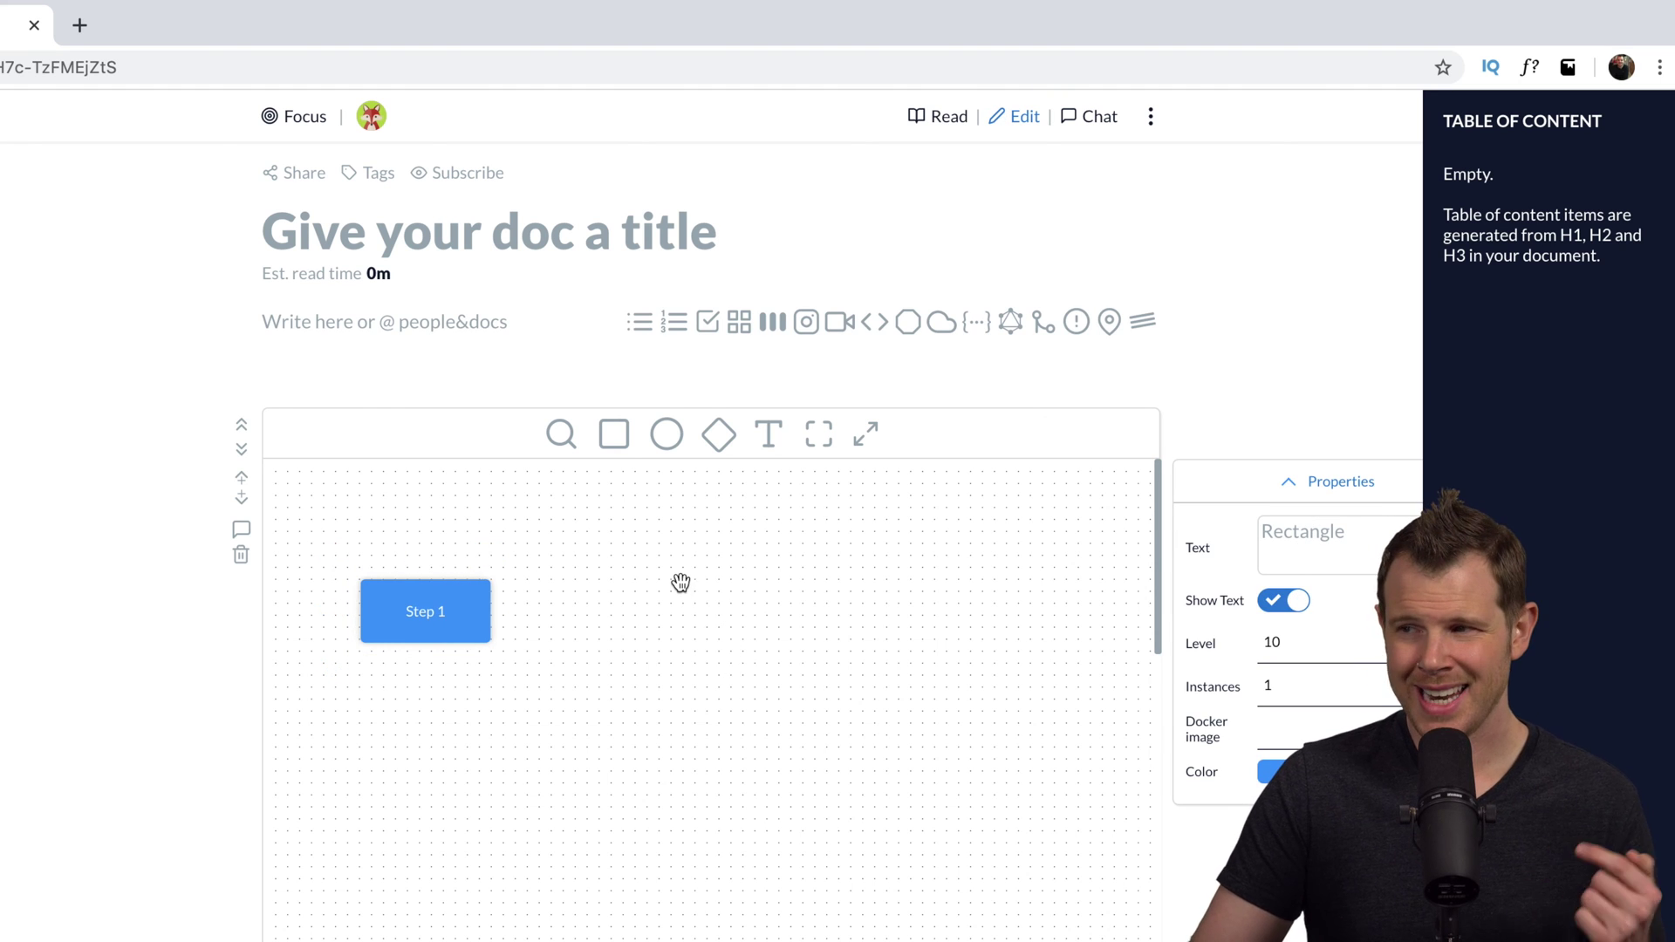
Add the ActiveCampaign icon to the diagram by searching for "active", and connect the Step 1 rectangle to it with an arrow
click(561, 439)
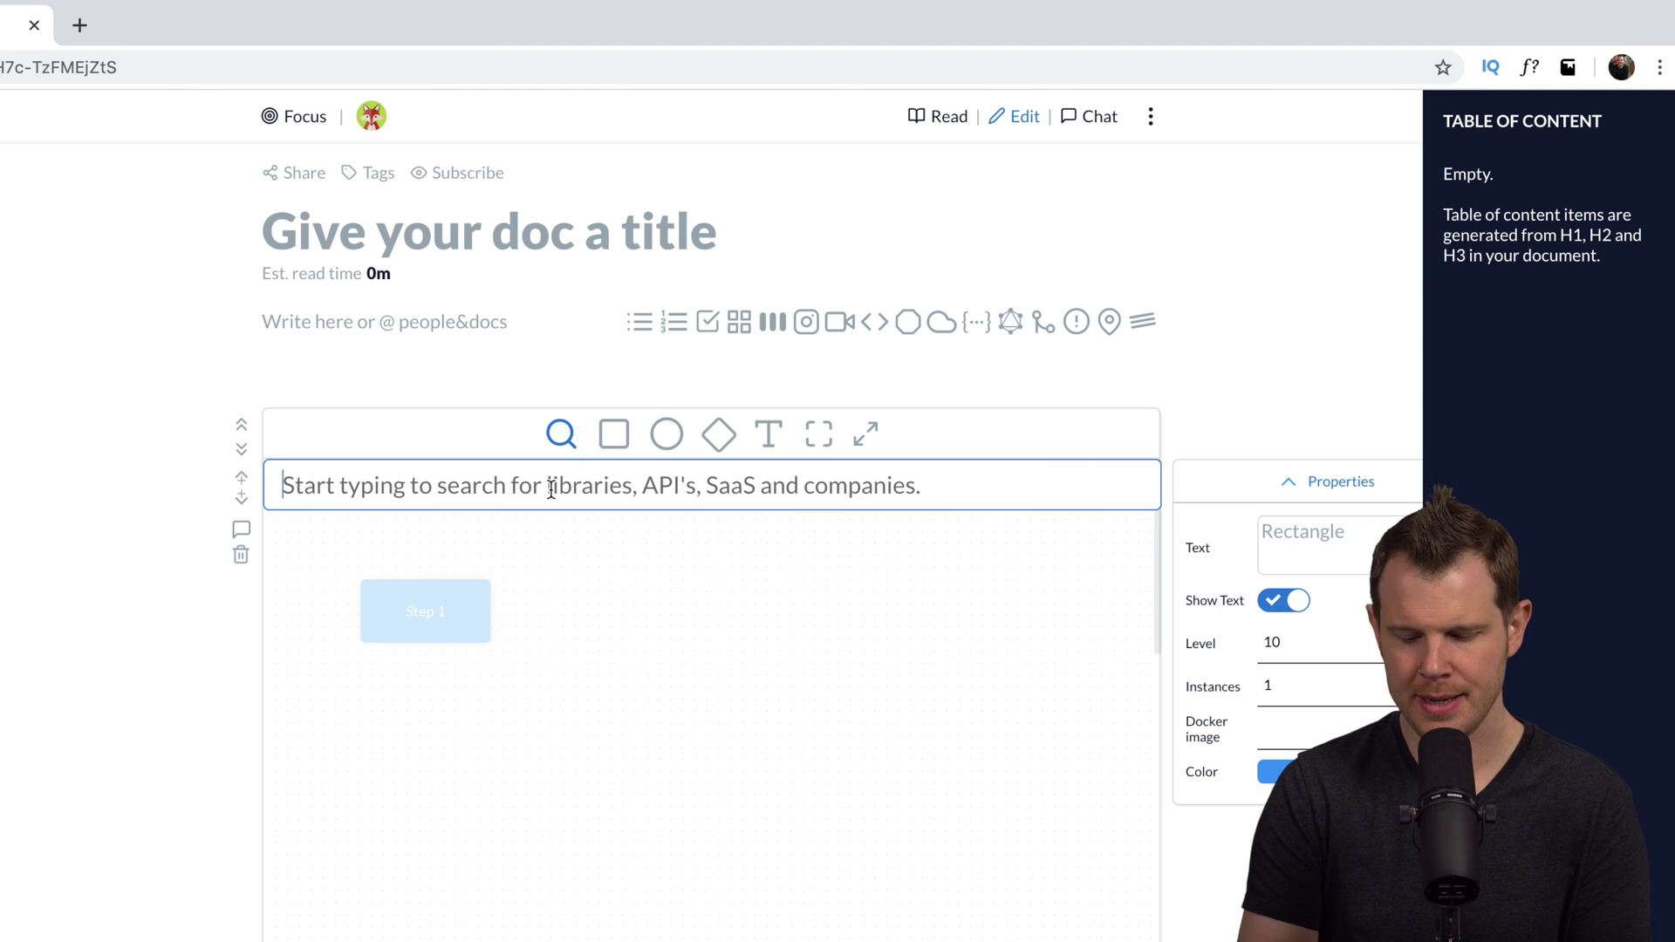
text(active)
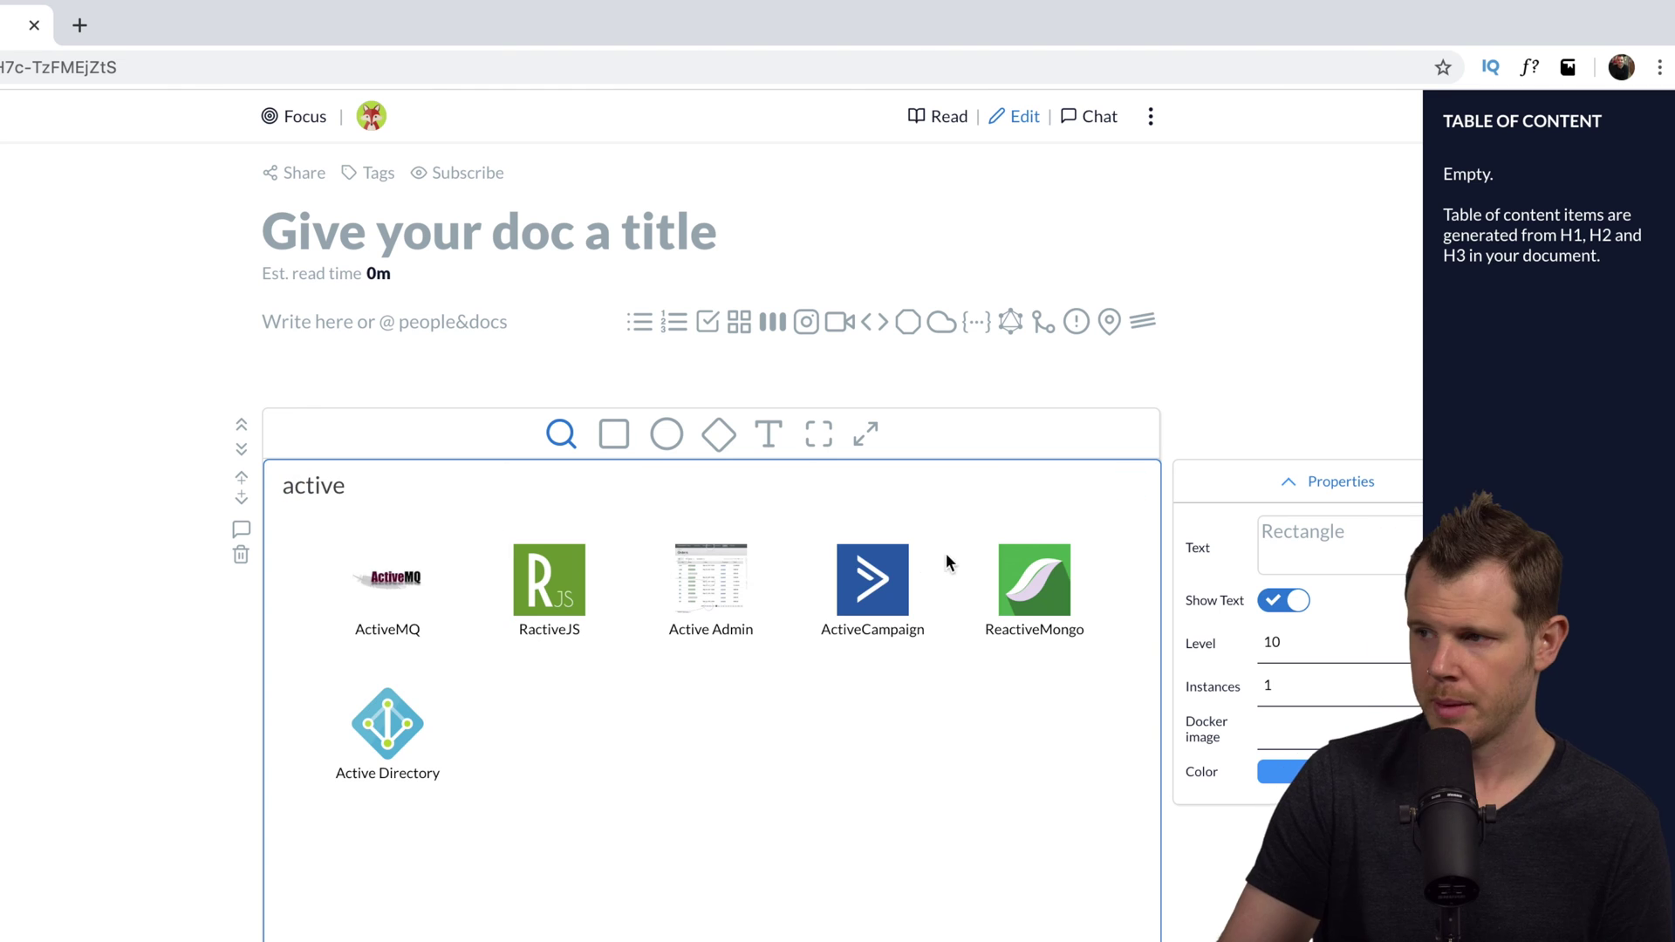
click(890, 588)
drag(889, 602, 705, 633)
click(422, 608)
drag(529, 608, 698, 610)
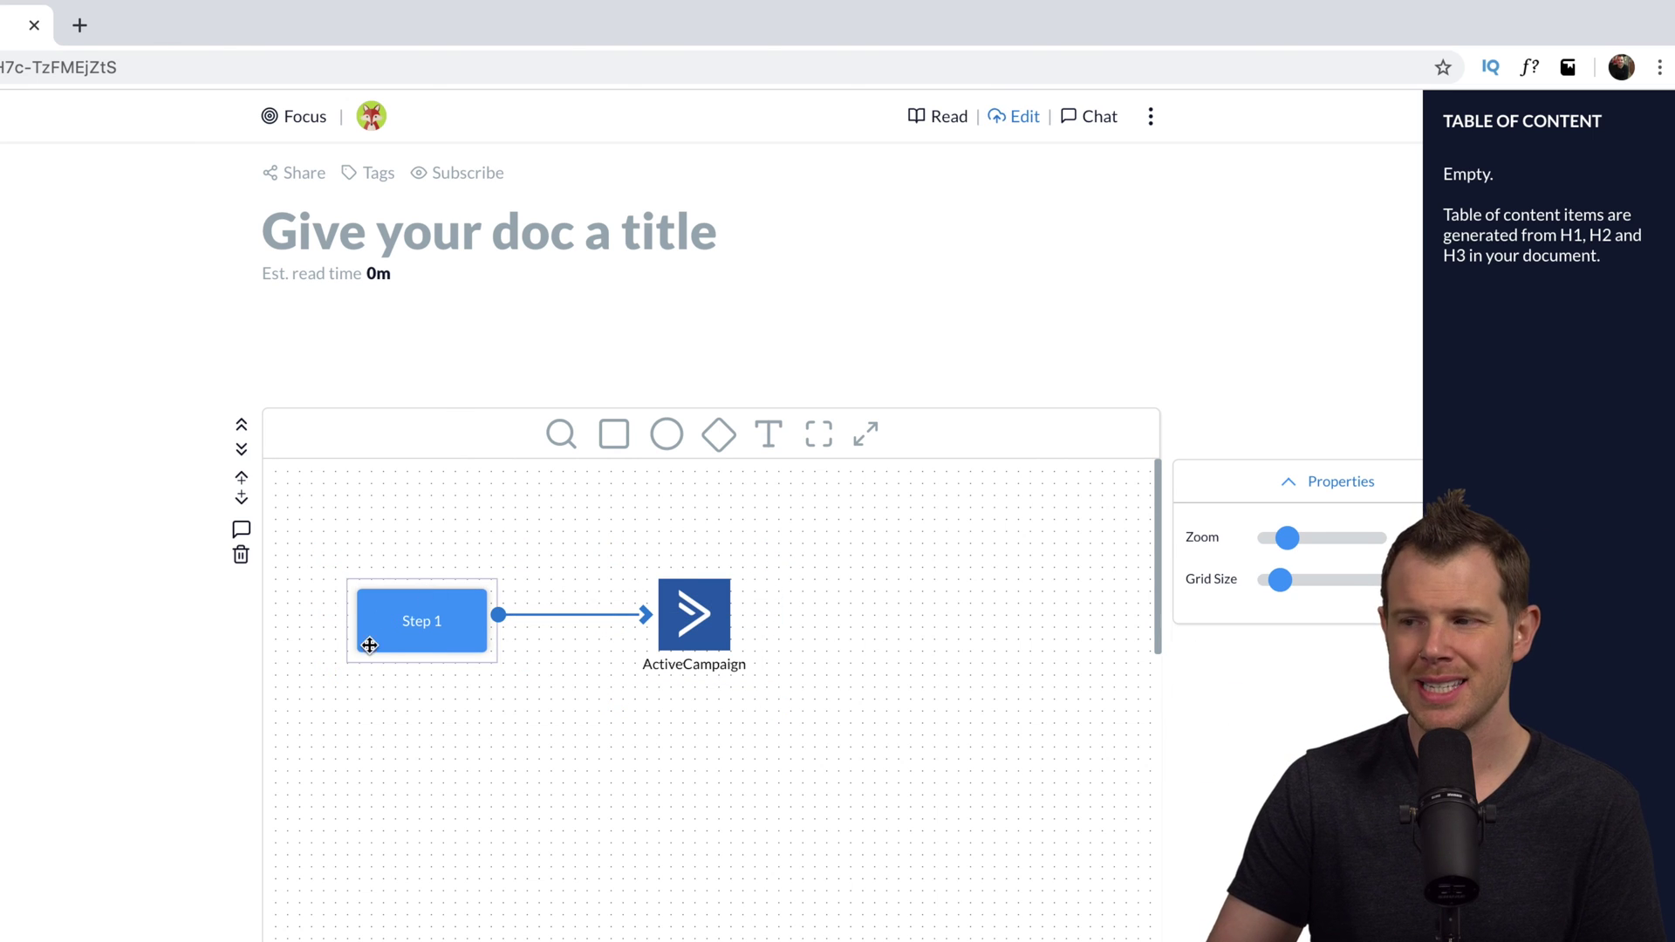